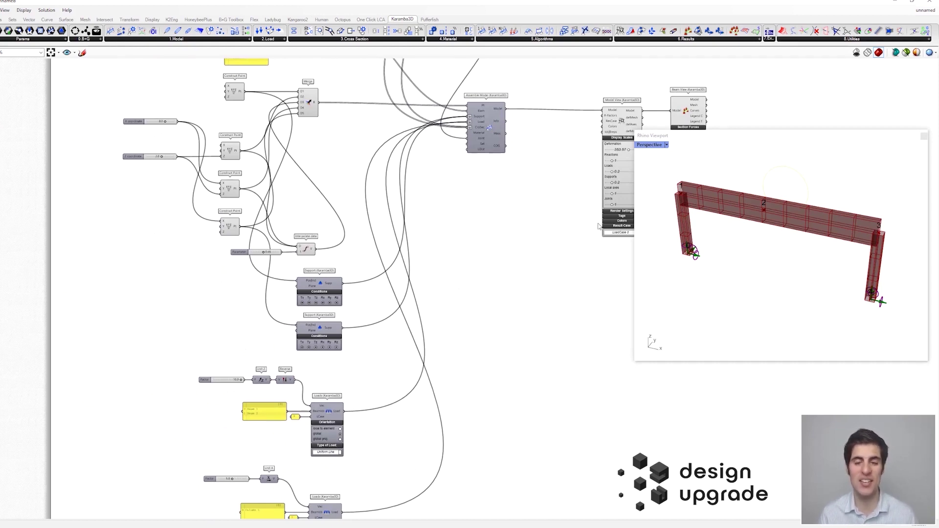
Release the Ry rotation in the conditions of both column supports
right_click_drag(413, 350, 453, 283)
scroll(370, 249, "up", 3)
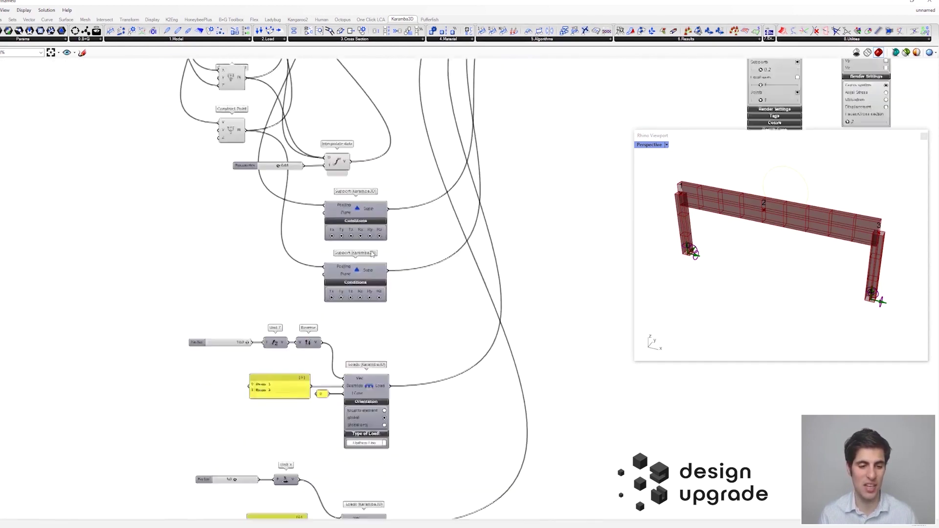
right_click_drag(432, 221, 394, 259)
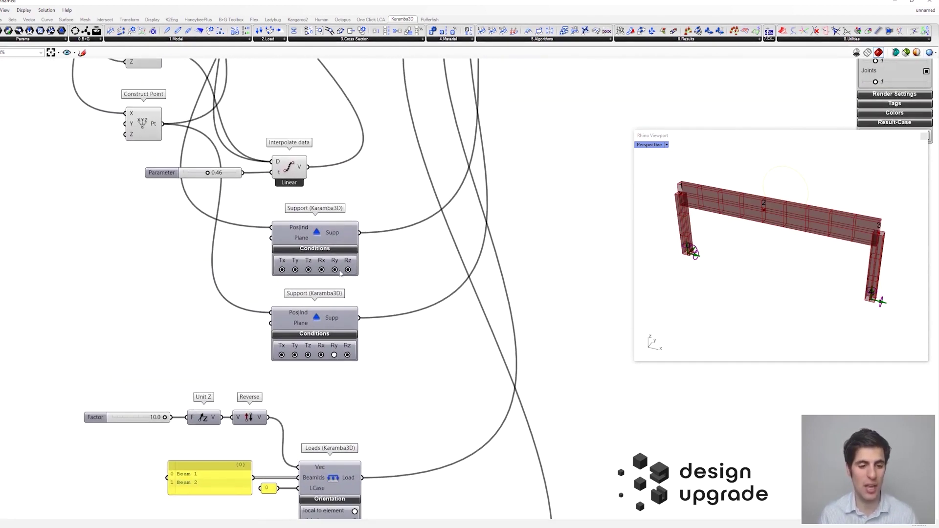
Turn off the Ry release in the Beam-Joint-Agent's joint definition
scroll(377, 237, "down", 3)
right_click_drag(445, 241, 377, 435)
scroll(405, 223, "up", 1)
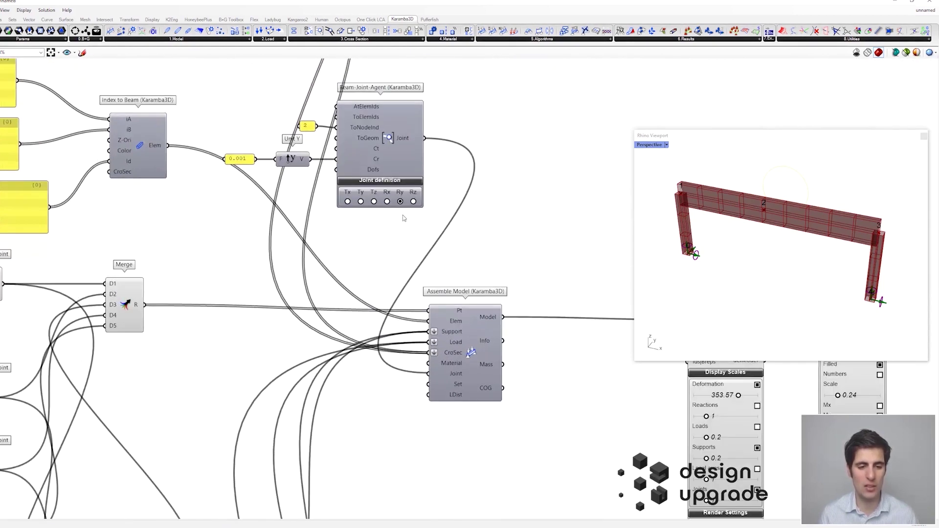
left_click(400, 202)
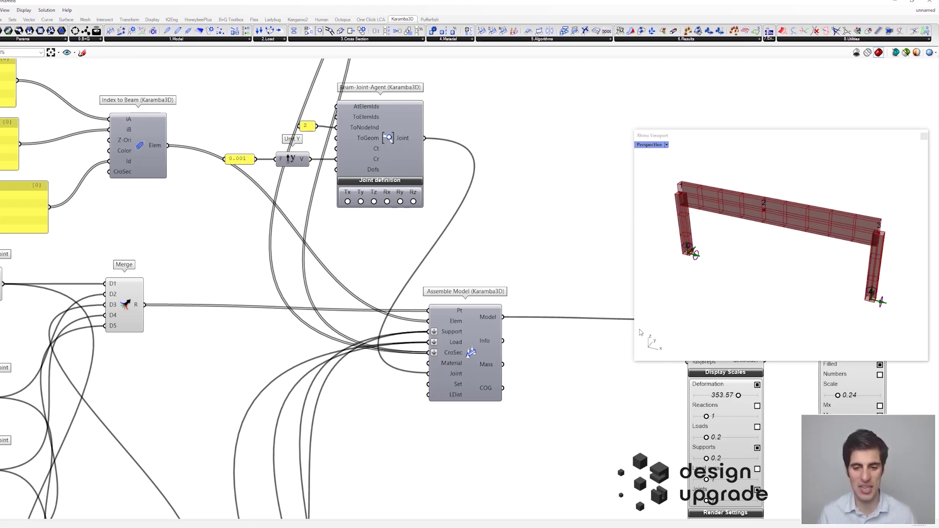
Add a Karamba3D Analyze component and connect the Assemble Model's Model output to its Model input
right_click_drag(558, 330, 476, 278)
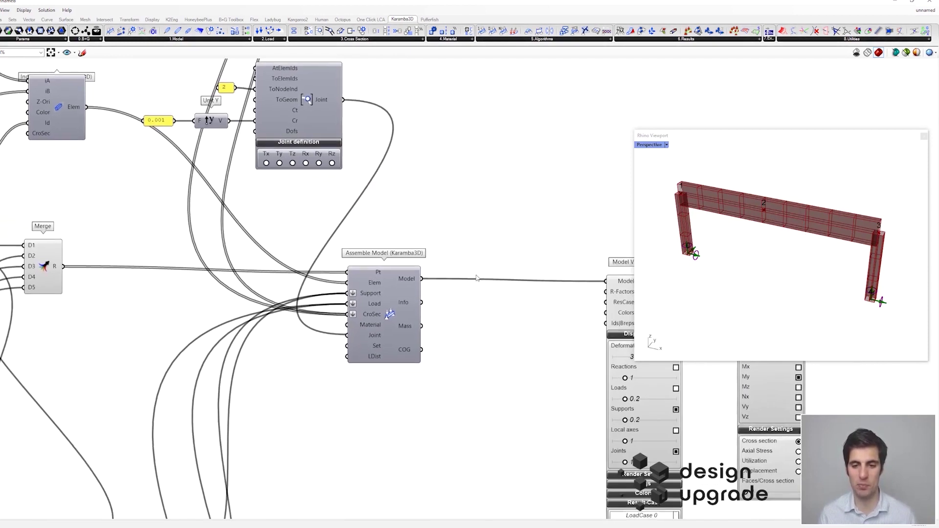
right_click_drag(524, 198, 414, 213)
scroll(414, 213, "down", 2)
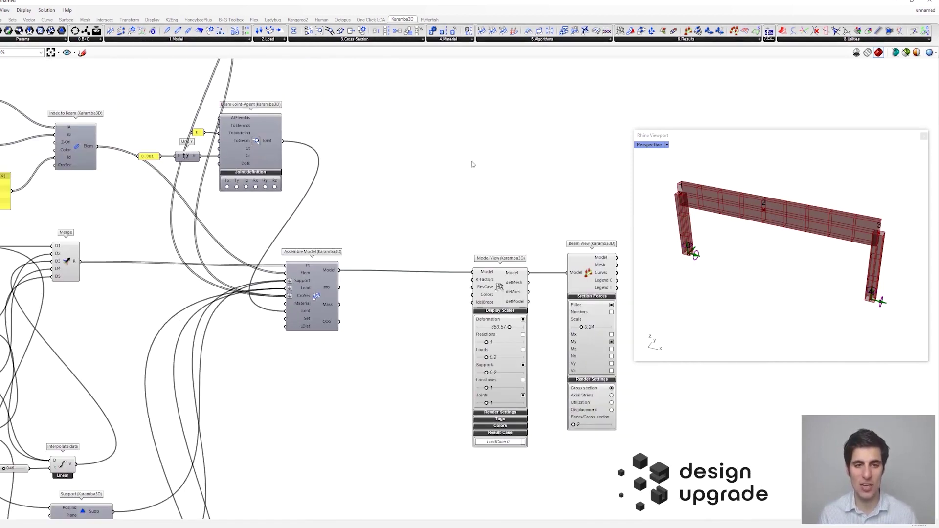
left_click(499, 40)
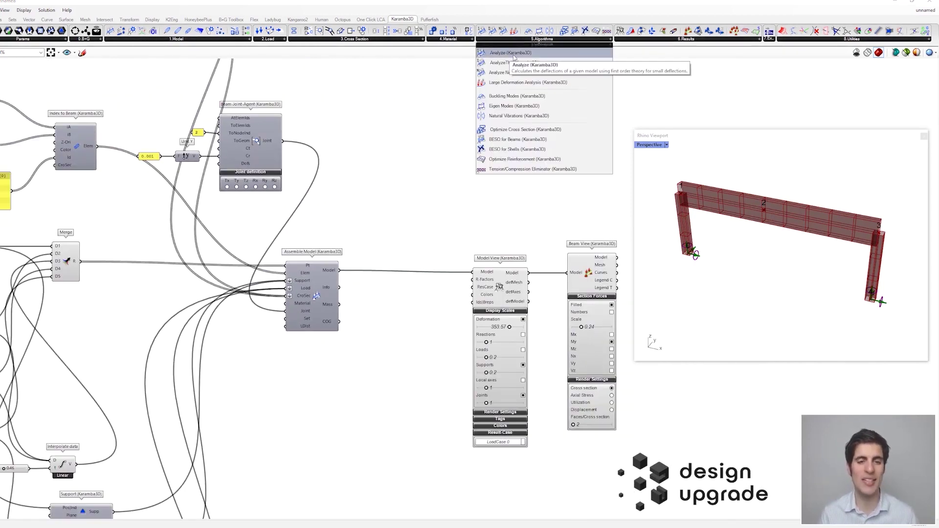
left_click(516, 54)
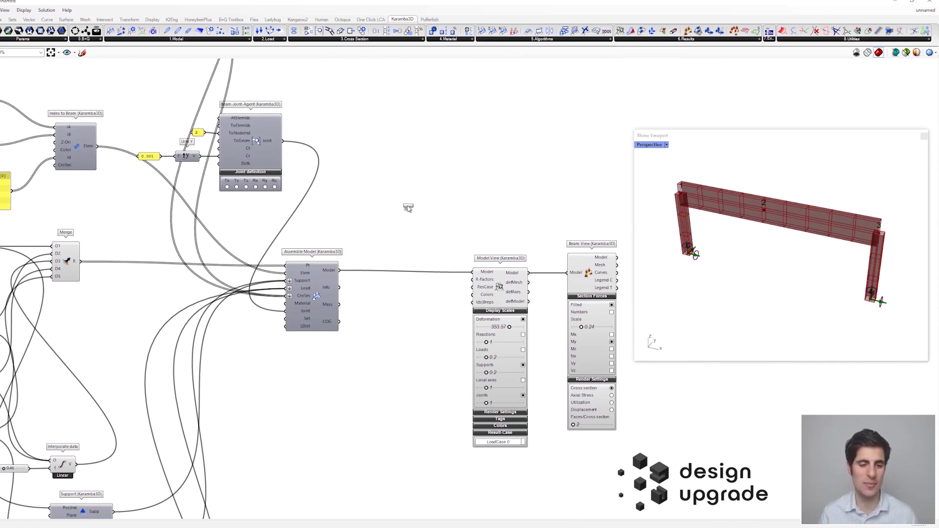
left_click(396, 194)
right_click_drag(361, 263, 399, 291)
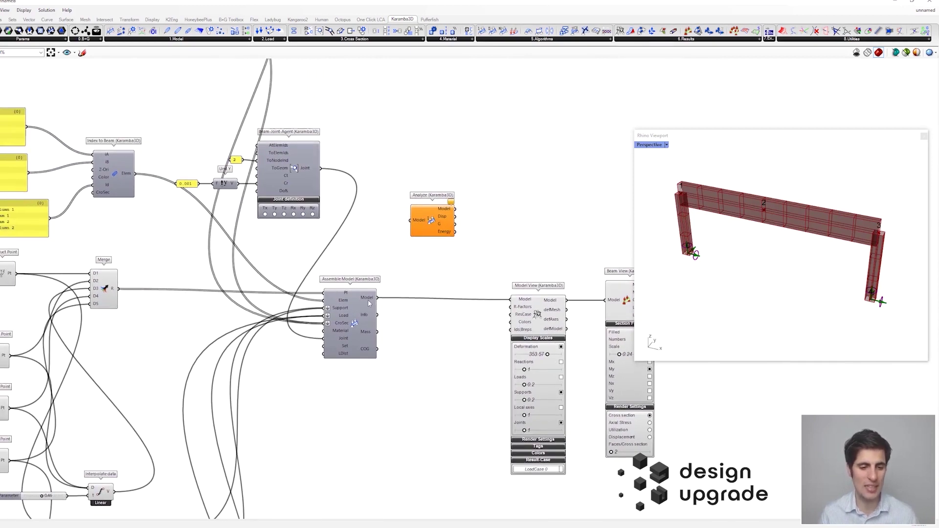
left_click_drag(377, 298, 437, 240)
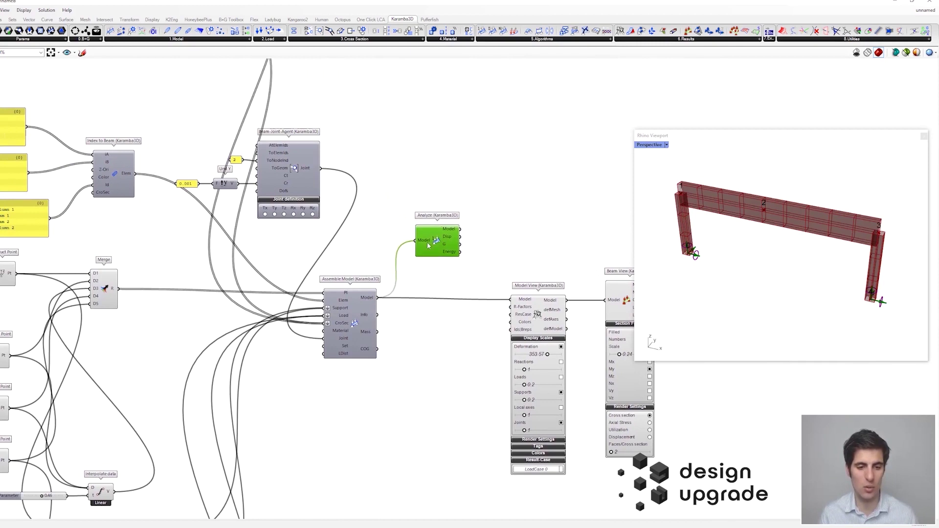
Connect Analyze's Model output to Model View in place of the direct link, and place Analyze between Assemble Model and Model View
scroll(437, 259, "up", 1)
mouse_move(453, 238)
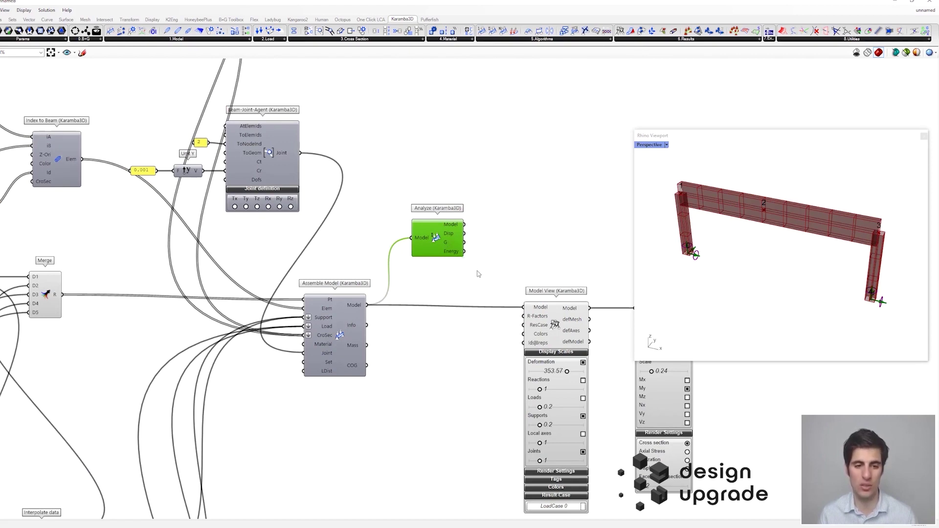
right_click_drag(480, 271, 411, 238)
left_click_drag(342, 216, 424, 285)
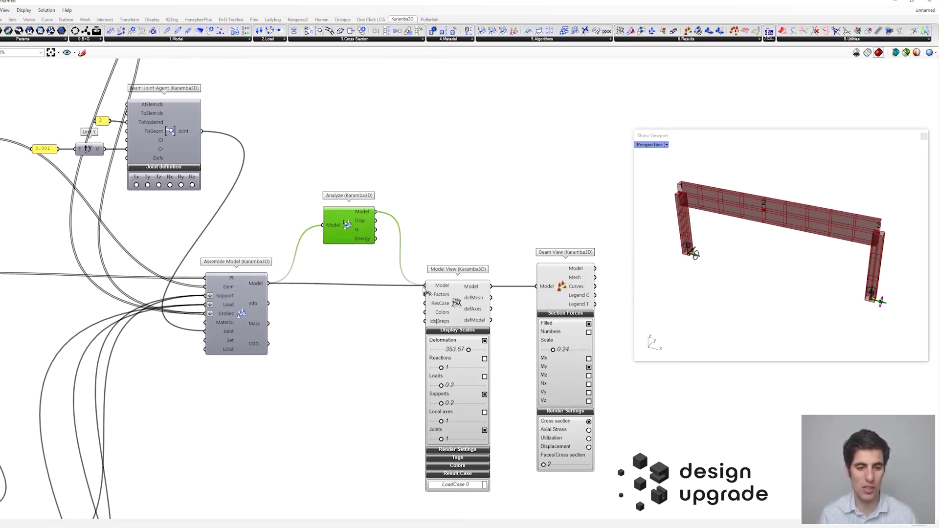
left_click_drag(352, 235, 349, 293)
right_click_drag(484, 239, 416, 230)
left_click_drag(534, 202, 398, 317)
left_click_drag(399, 303, 416, 291)
left_click(440, 228)
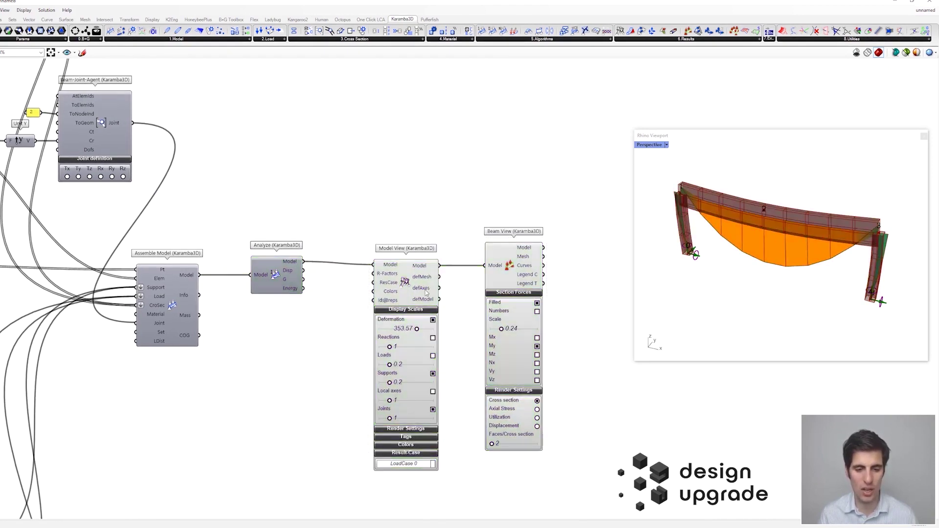
Move the Model View and Beam View components together so they line up with Analyze
scroll(547, 369, "up", 1)
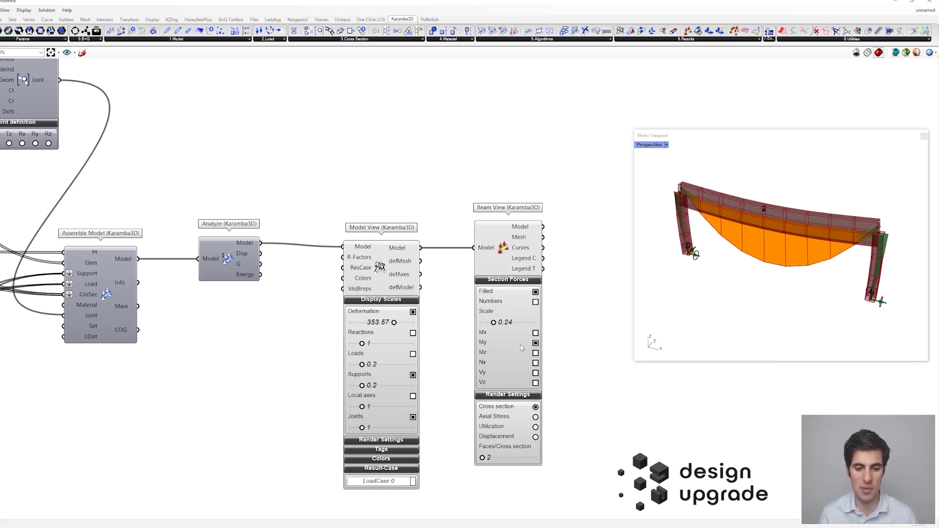
left_click_drag(487, 160, 393, 271)
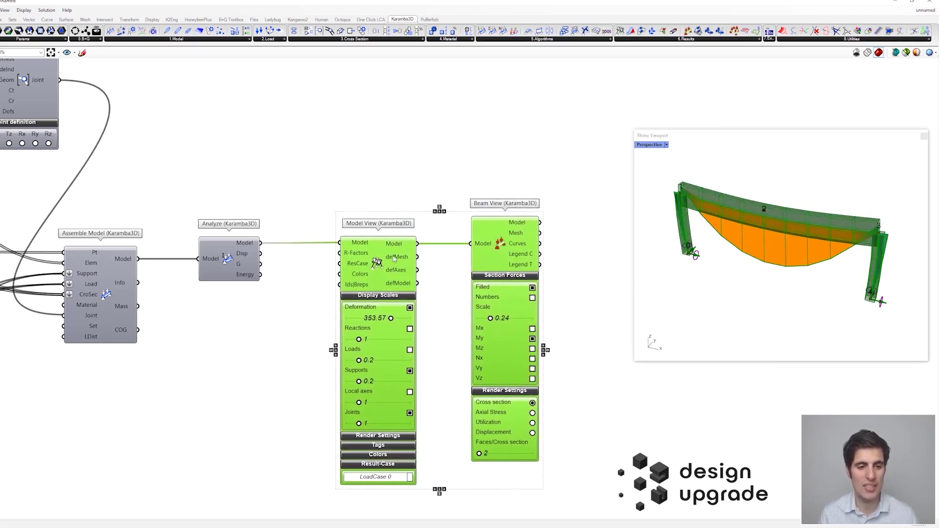
left_click(570, 212)
Set the Model View's deformation scale to 262.18
mouse_move(734, 219)
right_mouse_down()
mouse_move(728, 225)
mouse_move(746, 208)
right_mouse_up()
right_click_drag(452, 302, 476, 290)
left_click_drag(416, 311, 403, 311)
double_click(403, 307)
left_click_drag(432, 202, 475, 169)
double_click(513, 202)
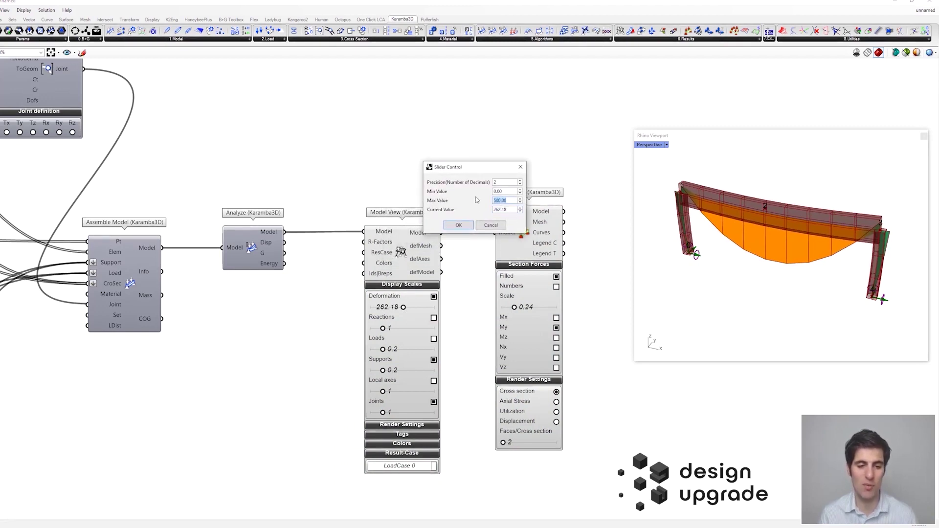
double_click(492, 226)
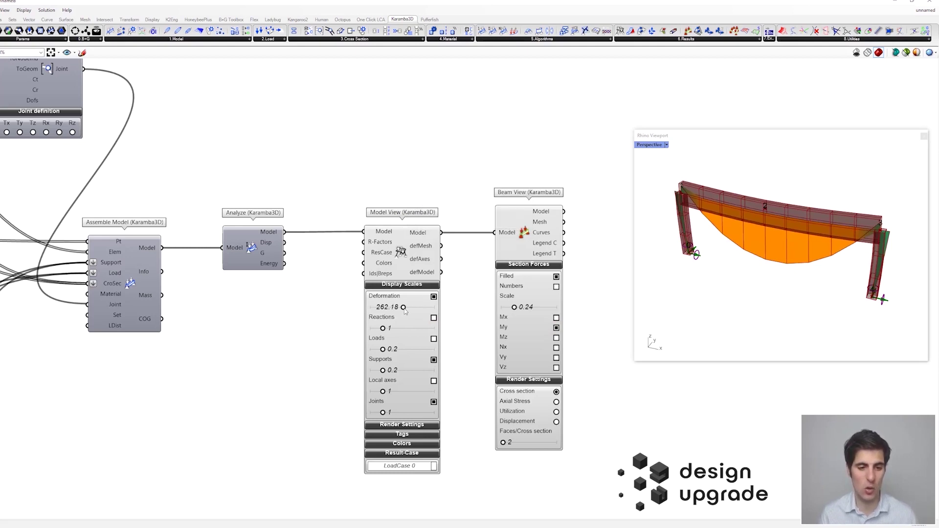
Set the Model View's deformation scale to 370.56 and the Beam View's section force scale to 0.41
left_click_drag(404, 308, 418, 308)
left_click_drag(515, 308, 528, 310)
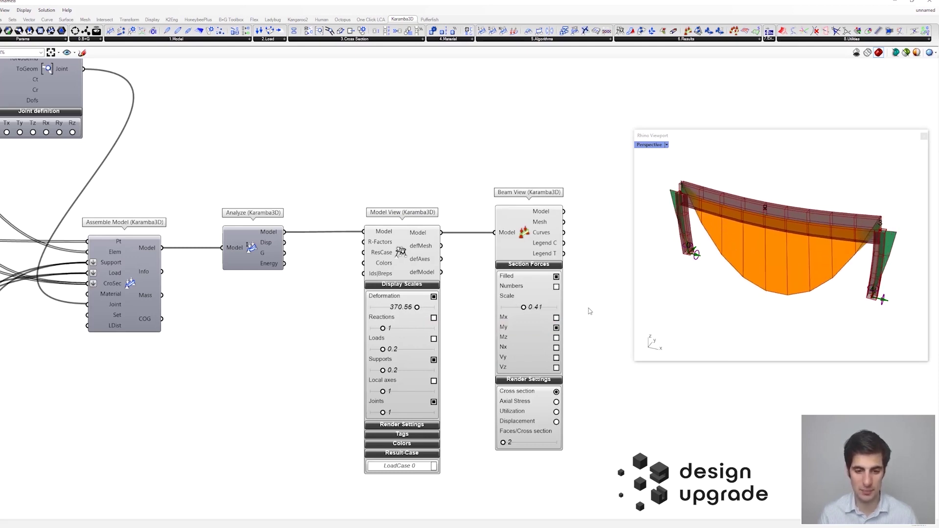
Set the frame's X coordinate slider to 10.9 and its Z coordinate slider to 3.8
right_click_drag(590, 311, 587, 305)
scroll(587, 305, "down", 5)
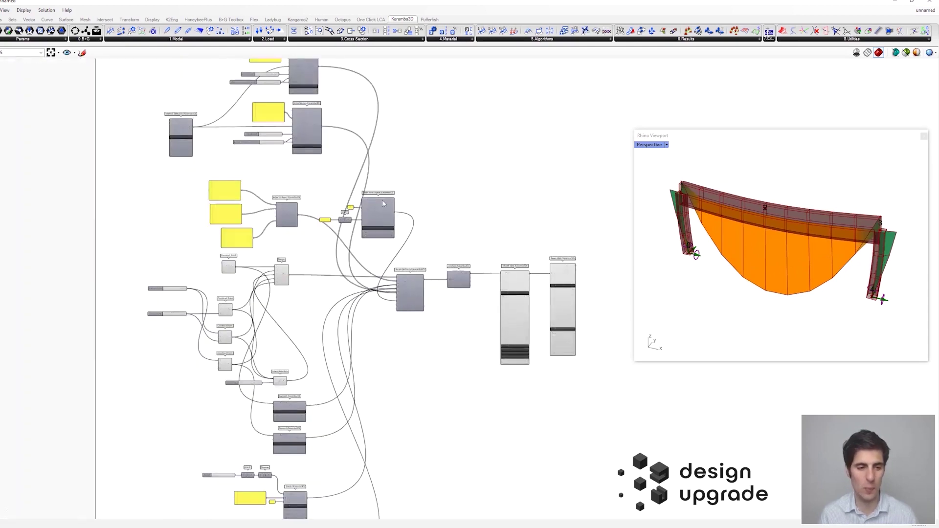
scroll(323, 309, "up", 3)
scroll(323, 310, "up", 5)
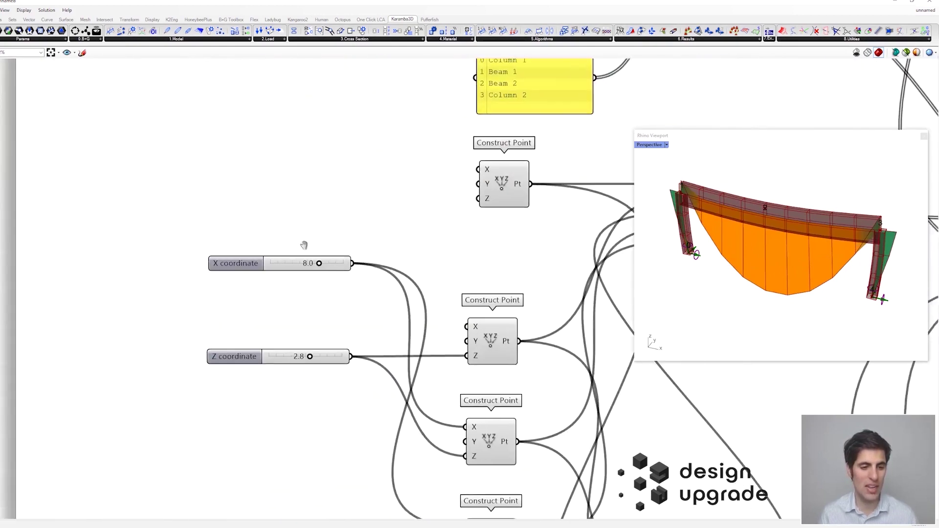
right_click_drag(357, 226, 328, 226)
mouse_move(323, 255)
left_mouse_down()
mouse_move(299, 255)
mouse_move(340, 255)
left_mouse_up()
right_click_drag(747, 246, 734, 237, "shift")
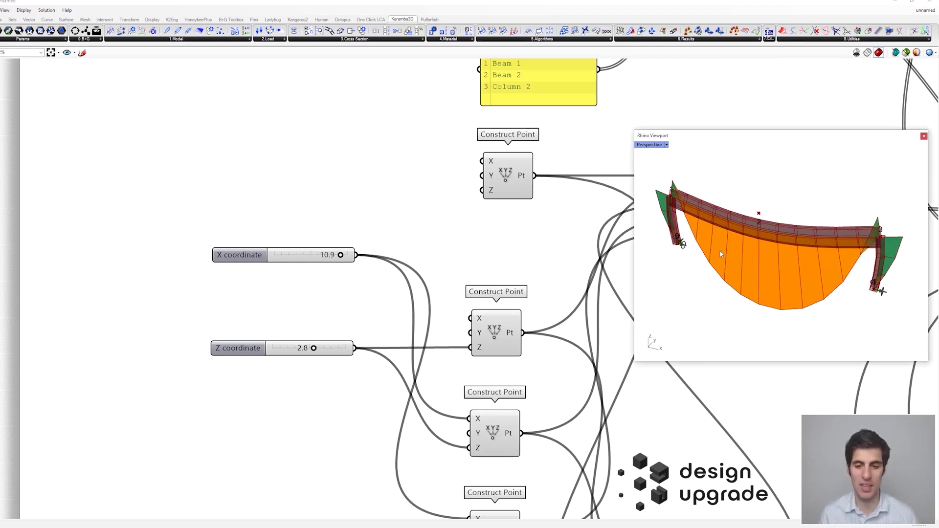
mouse_move(314, 347)
left_mouse_down()
mouse_move(343, 348)
mouse_move(330, 349)
left_mouse_up()
Set the height of the beam cross section to 74 cm
scroll(495, 237, "down", 3)
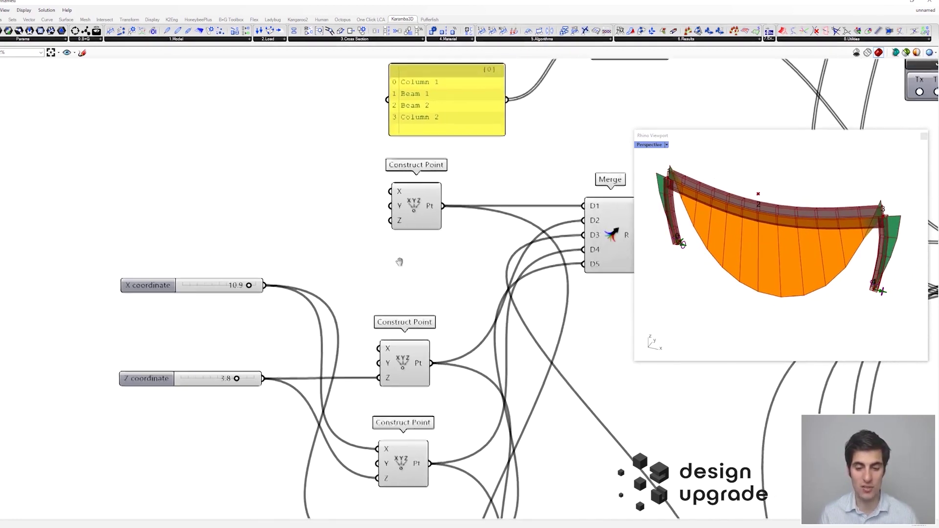
right_click_drag(556, 202, 362, 316)
right_click_drag(336, 204, 459, 360)
scroll(374, 207, "up", 1)
scroll(374, 208, "up", 1)
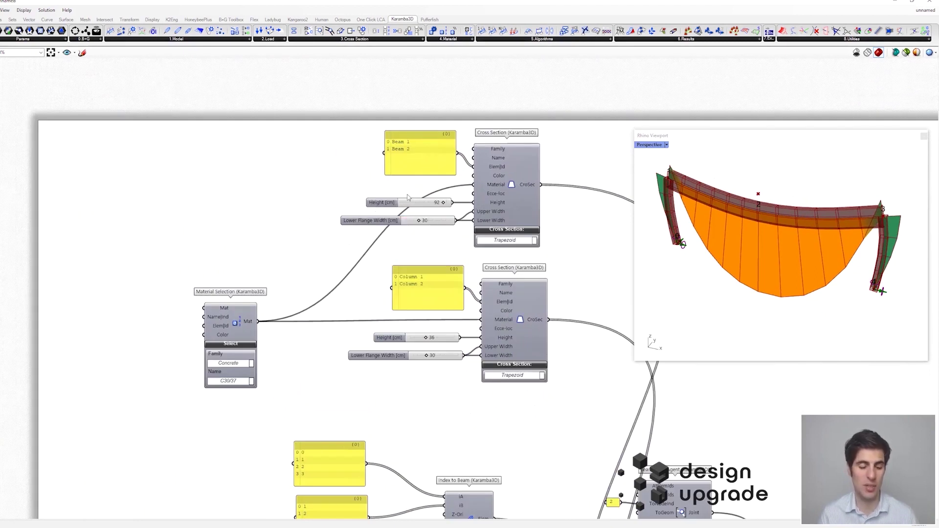
scroll(406, 192, "up", 1)
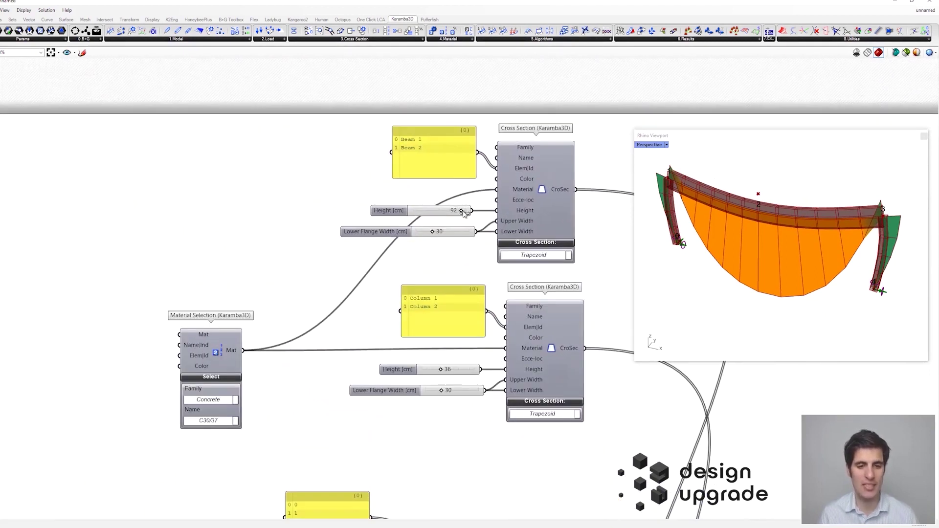
mouse_move(461, 211)
left_mouse_down()
mouse_move(437, 210)
mouse_move(452, 210)
left_mouse_up()
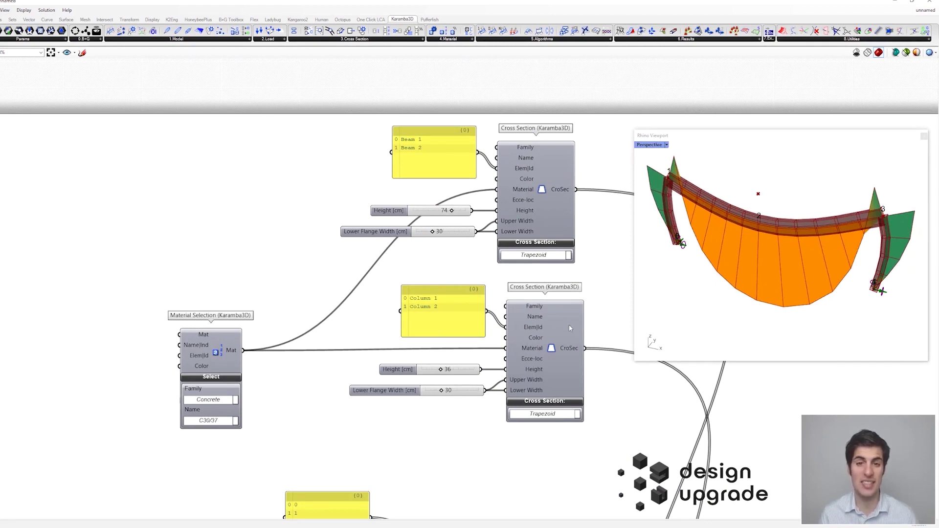
Turn on the numeric values for the section force diagram in Beam View
scroll(611, 382, "down", 5)
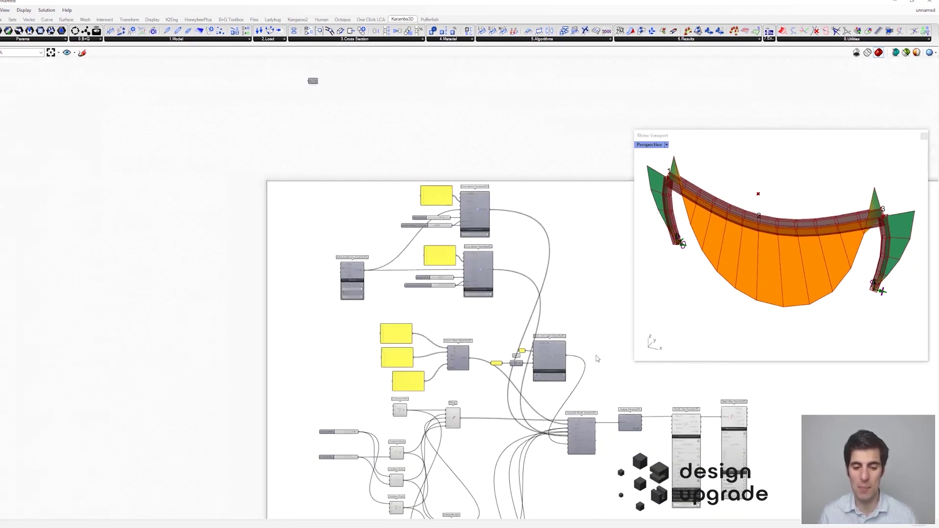
scroll(537, 368, "up", 3)
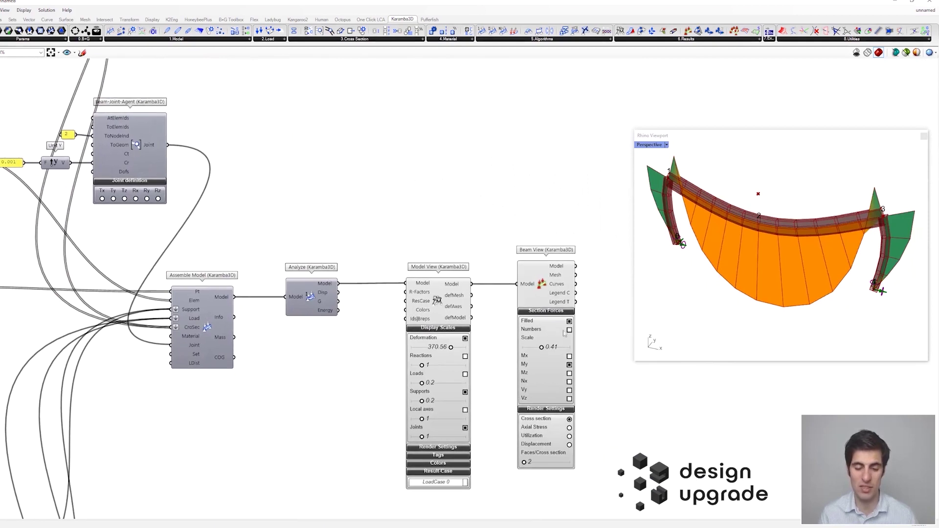
left_click(569, 330)
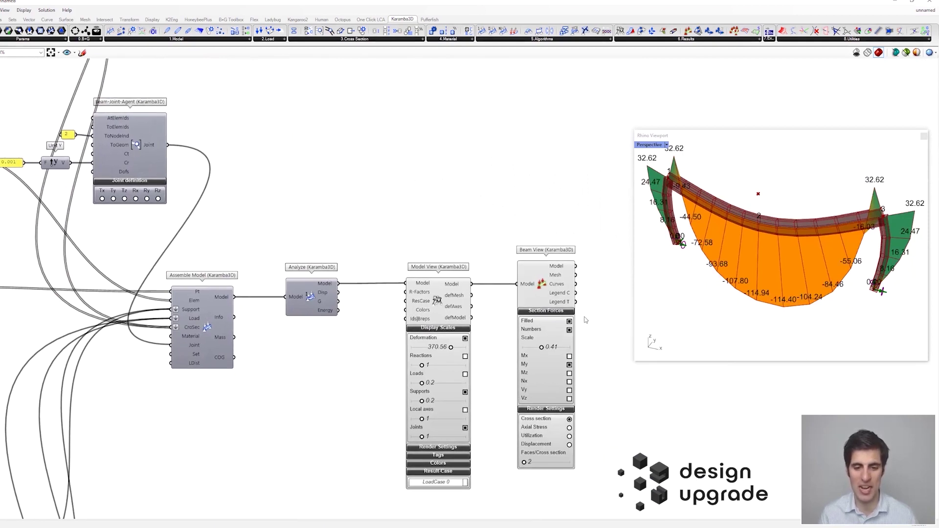
Set the beam cross section's height to 86 cm and increase the height of the column cross section
scroll(457, 236, "down", 4)
right_click_drag(274, 166, 392, 260)
scroll(322, 147, "up", 5)
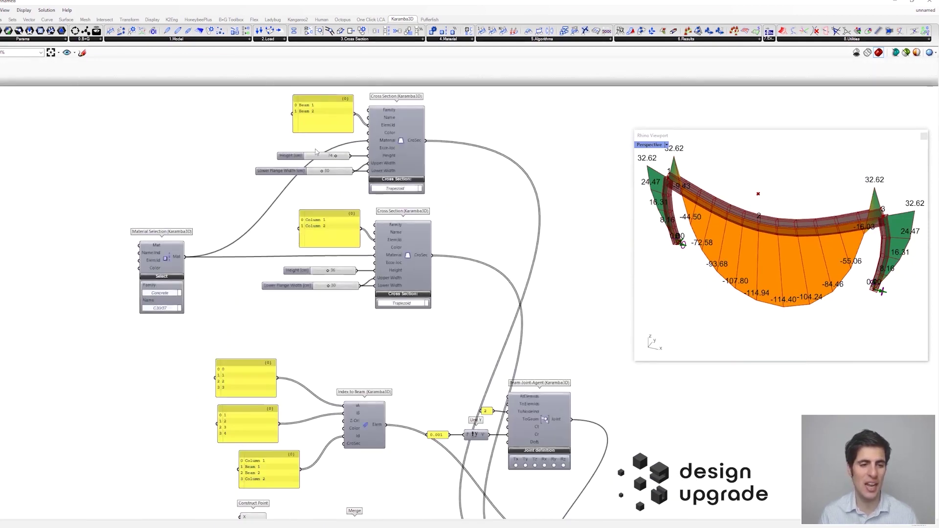
mouse_move(342, 160)
left_mouse_down()
mouse_move(325, 160)
mouse_move(349, 162)
left_mouse_up()
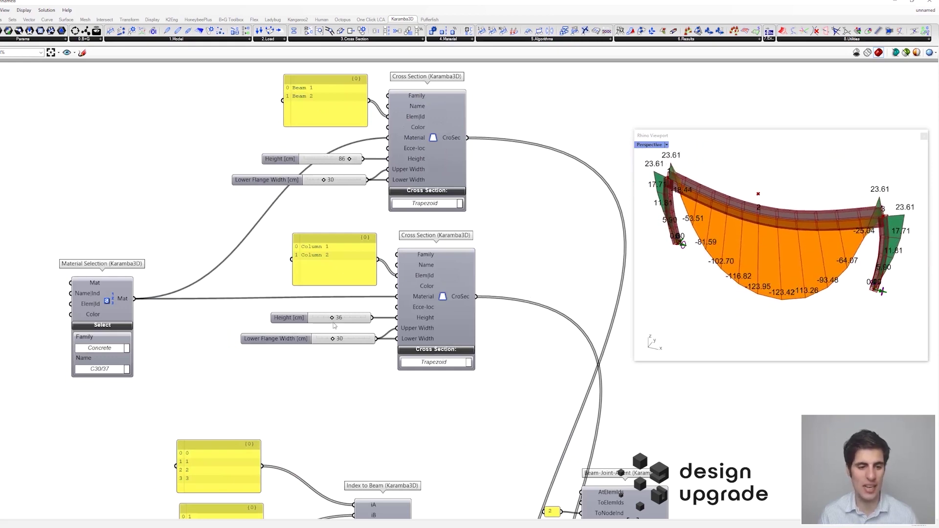
left_click_drag(332, 318, 346, 321)
Turn off the cross-section rendering in Beam View so only the My moment diagram with its values is drawn
scroll(512, 241, "down", 3)
scroll(576, 266, "up", 5)
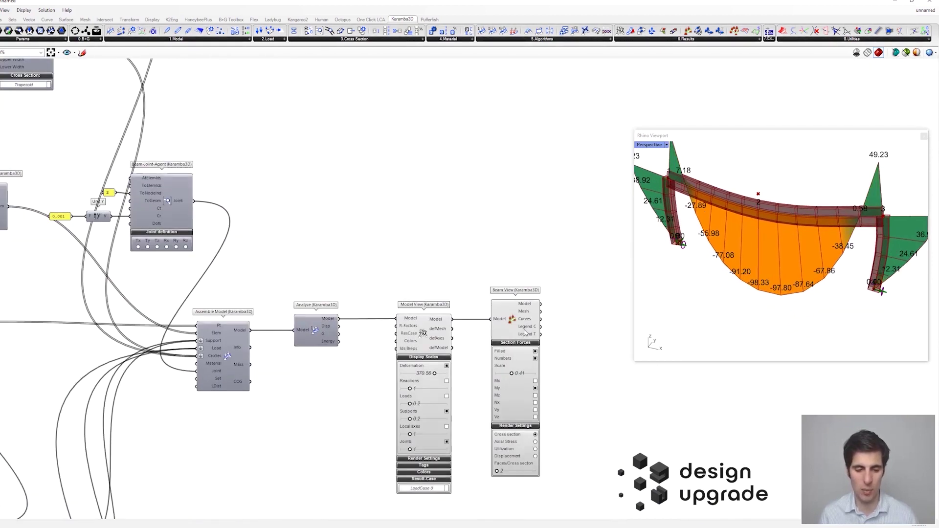
left_click(524, 331)
scroll(542, 372, "up", 3)
right_click_drag(543, 373, 538, 250)
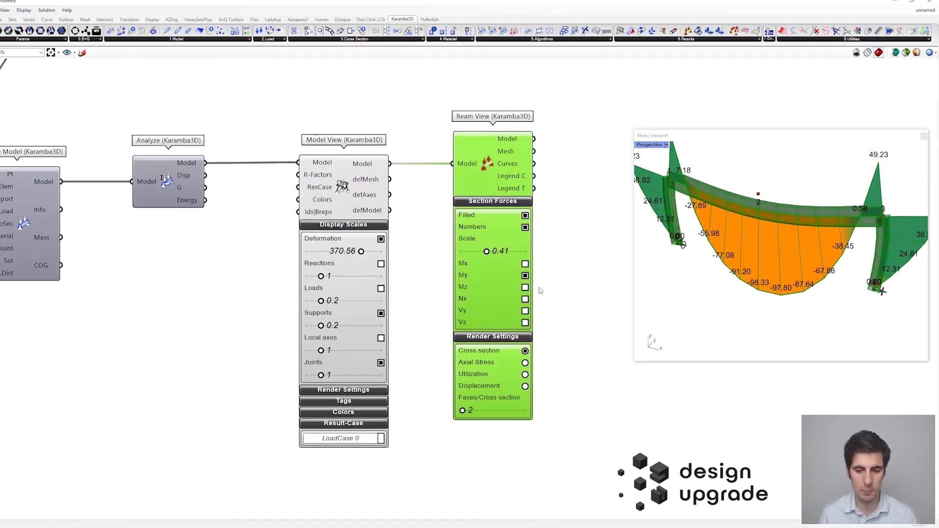
left_click(525, 351)
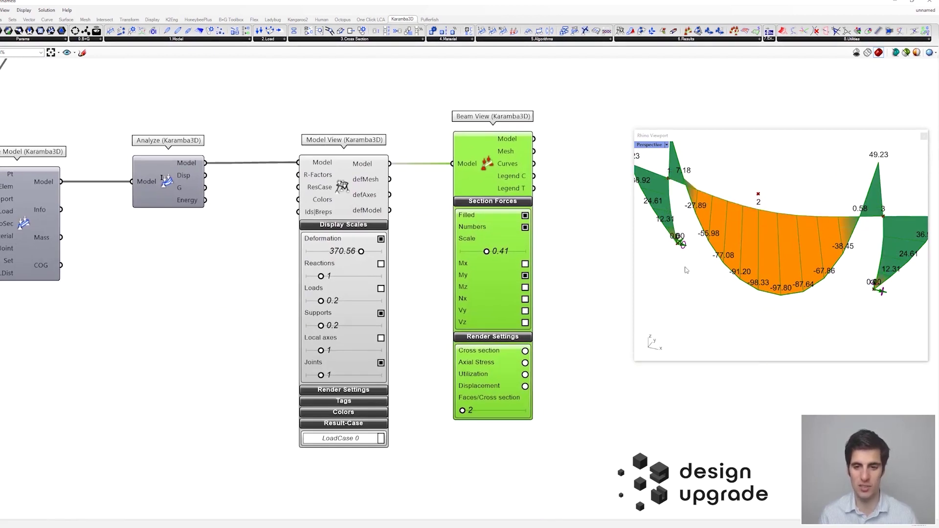
left_click(565, 267)
scroll(672, 226, "down", 4)
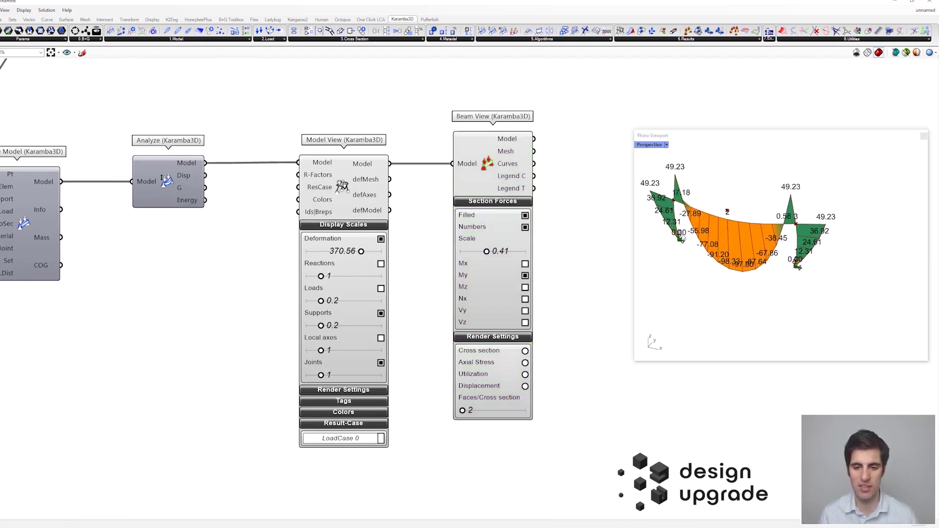
right_click_drag(672, 225, 695, 236, "shift")
right_click_drag(188, 292, 279, 285)
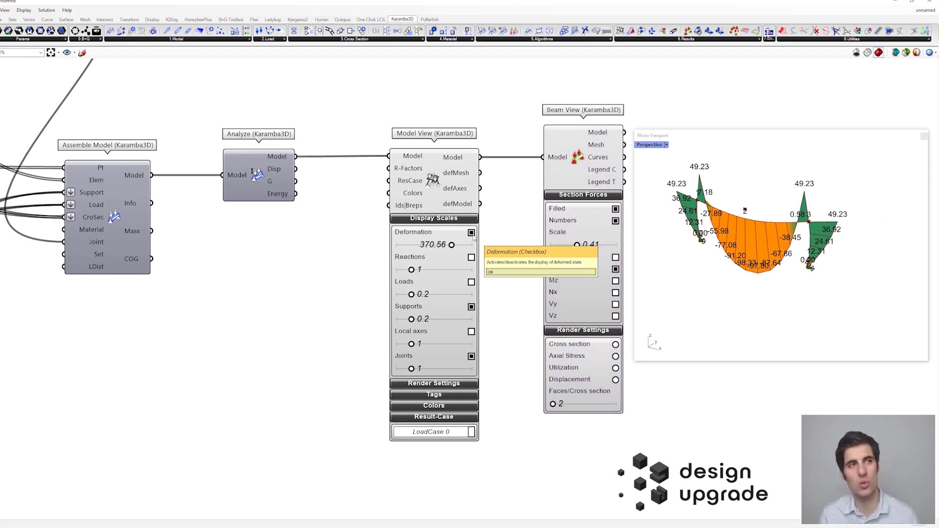
Reduce the scale of the My section force diagram in Beam View to 0.22
right_click_drag(689, 223, 699, 227)
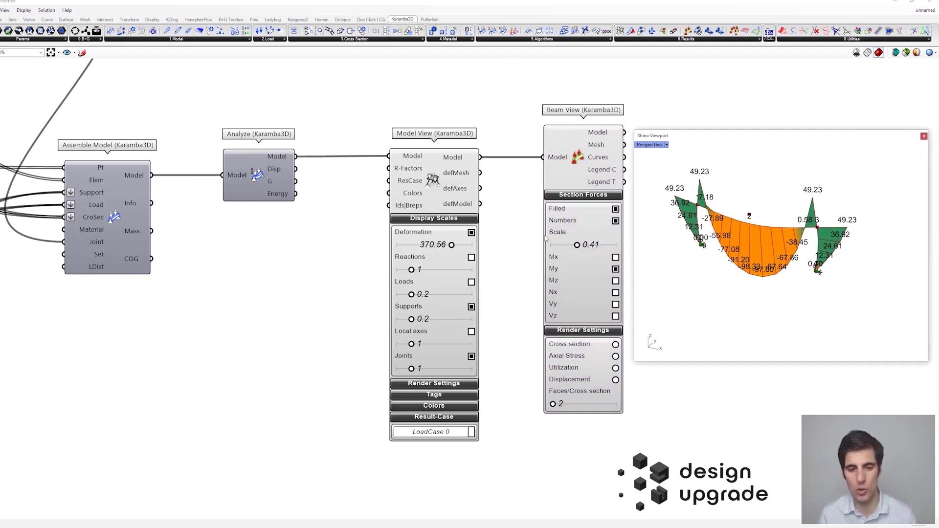
scroll(736, 234, "up", 2)
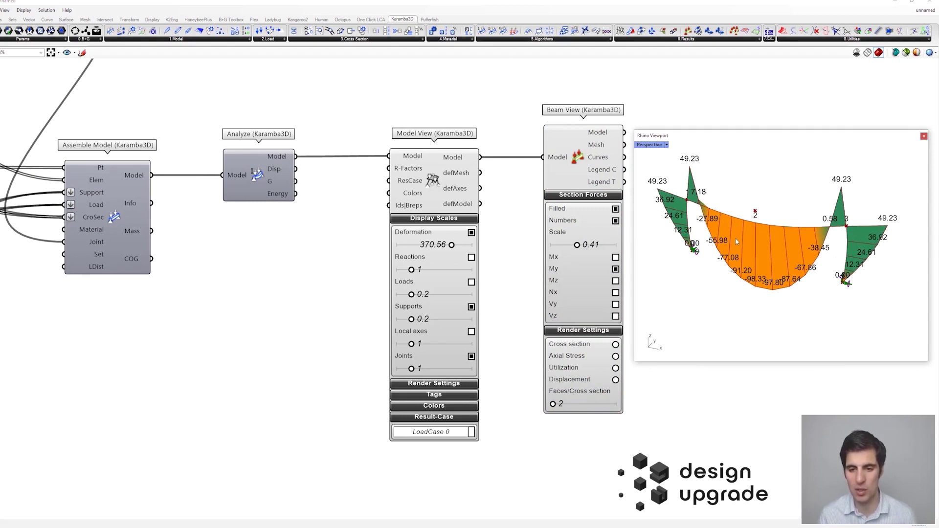
right_click_drag(736, 239, 735, 237)
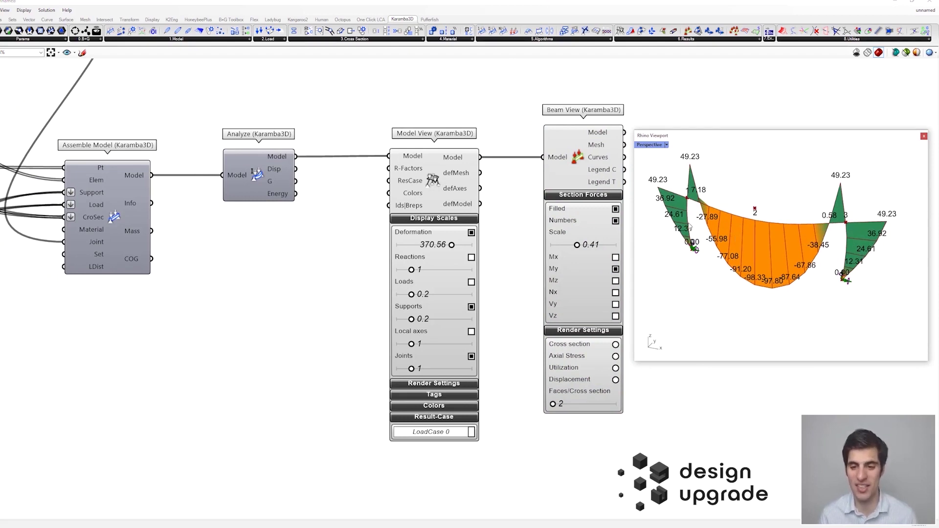
right_click_drag(787, 234, 779, 234)
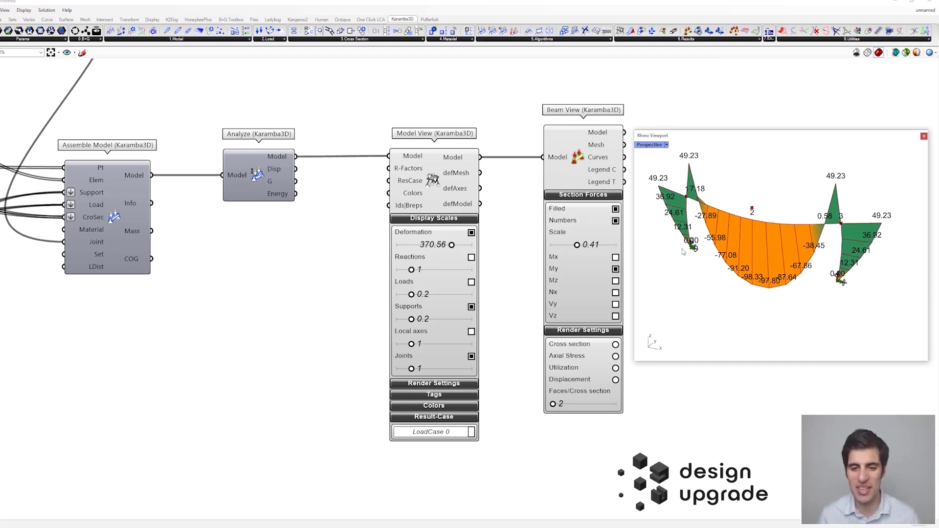
left_click_drag(577, 245, 565, 245)
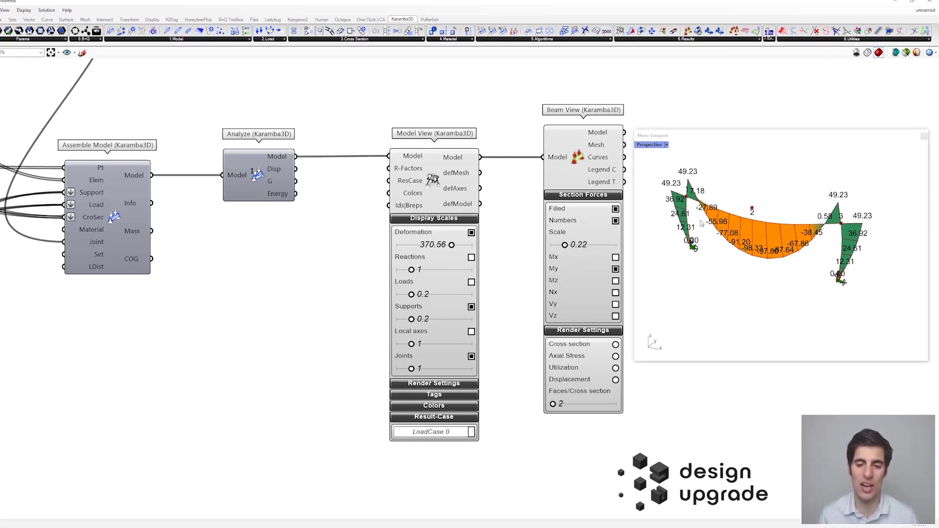
scroll(700, 223, "up", 2)
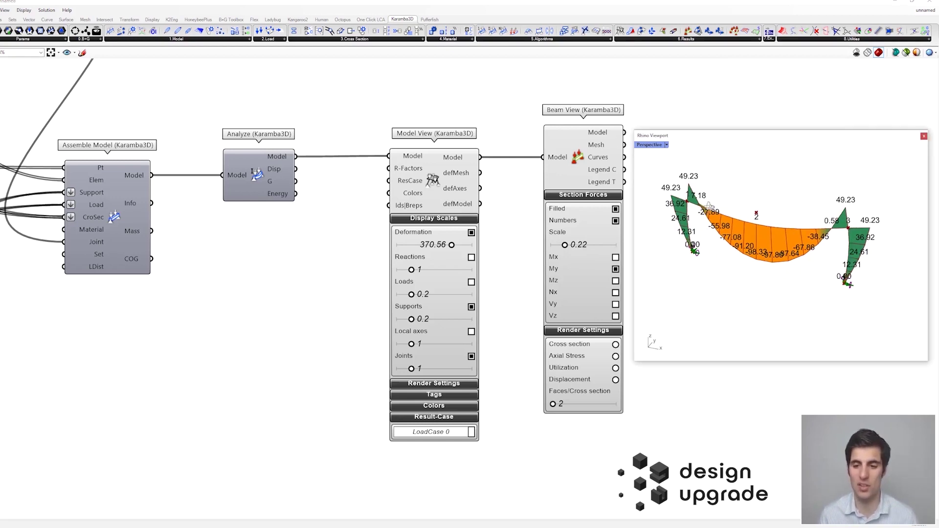
Turn off the numbers, the fill and the My moment diagram in Beam View
left_click(615, 221)
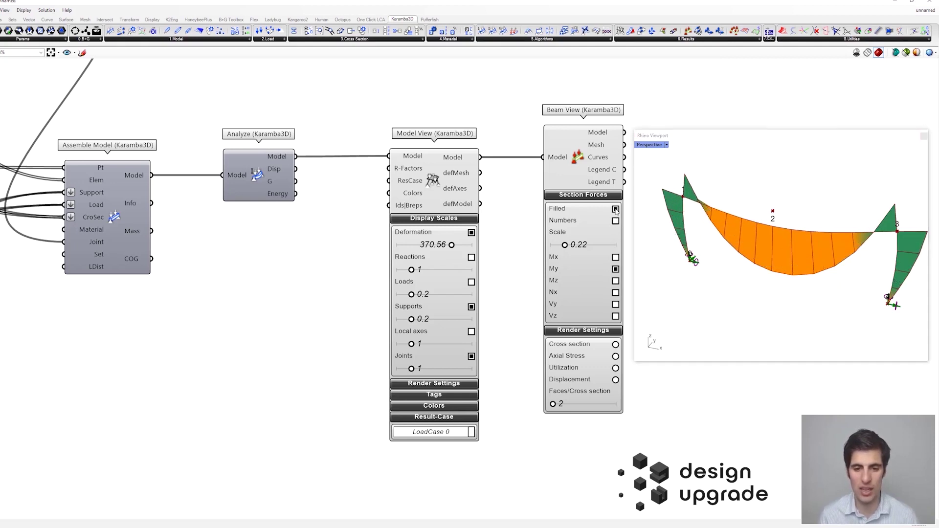
left_click(615, 209)
left_click(615, 268)
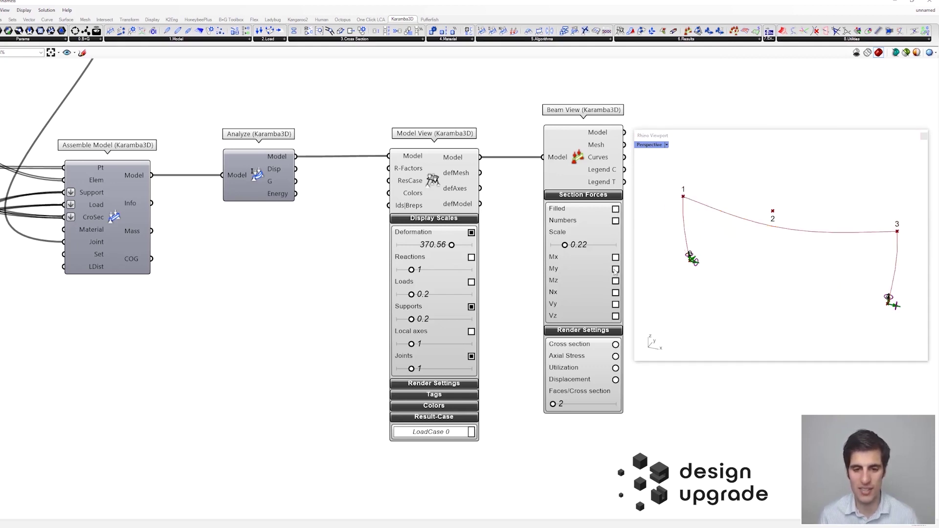
Examine the deformed shape of the frame, especially the column between its pinned support and the beam corner at node 1
scroll(697, 196, "up", 3)
right_click_drag(697, 197, 705, 226)
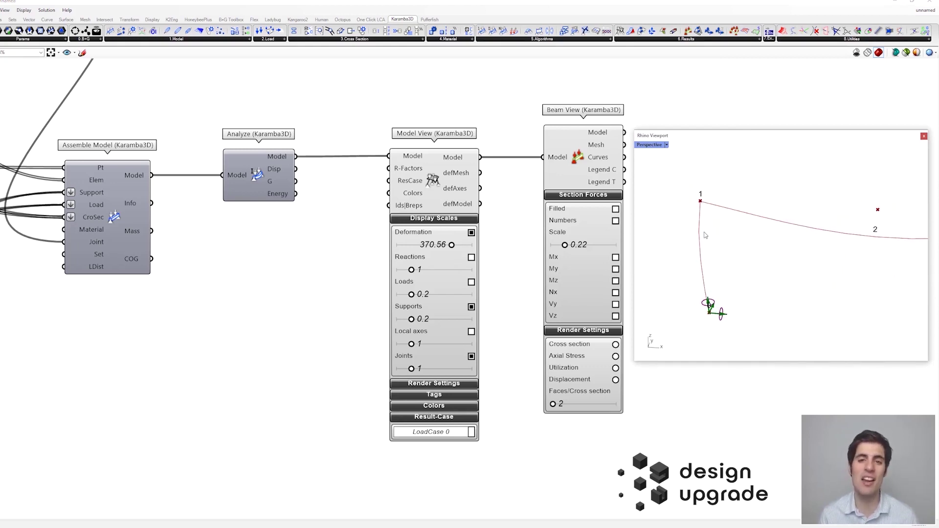
right_click(710, 231)
left_click(700, 214)
right_click_drag(699, 214, 746, 229)
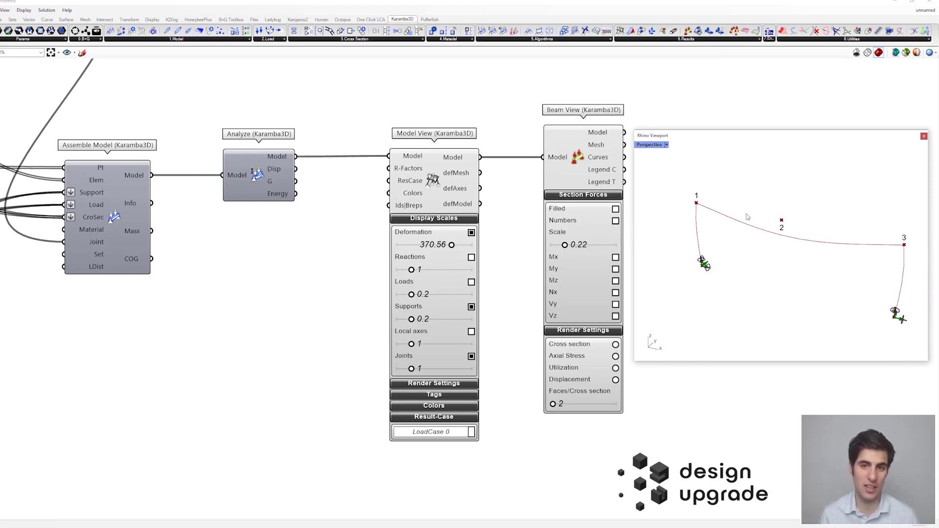
right_click_drag(722, 212, 717, 209)
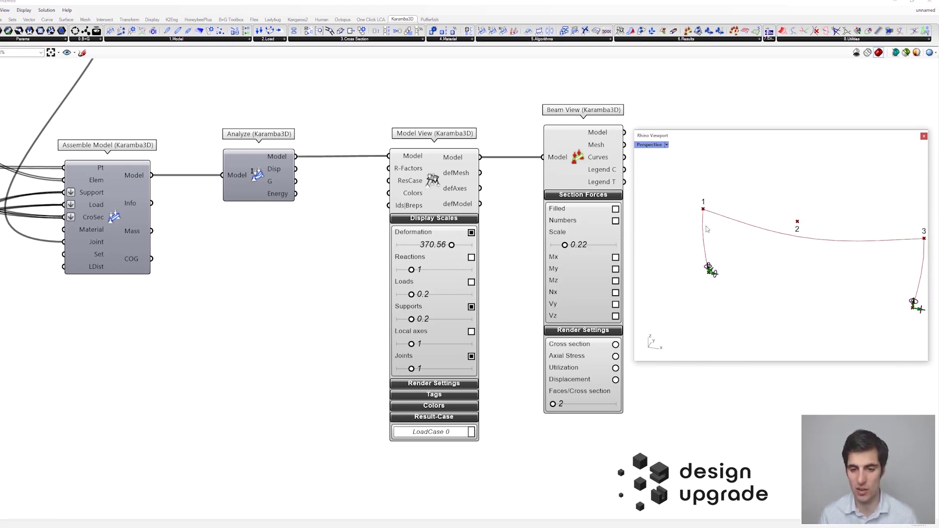
scroll(703, 216, "up", 7)
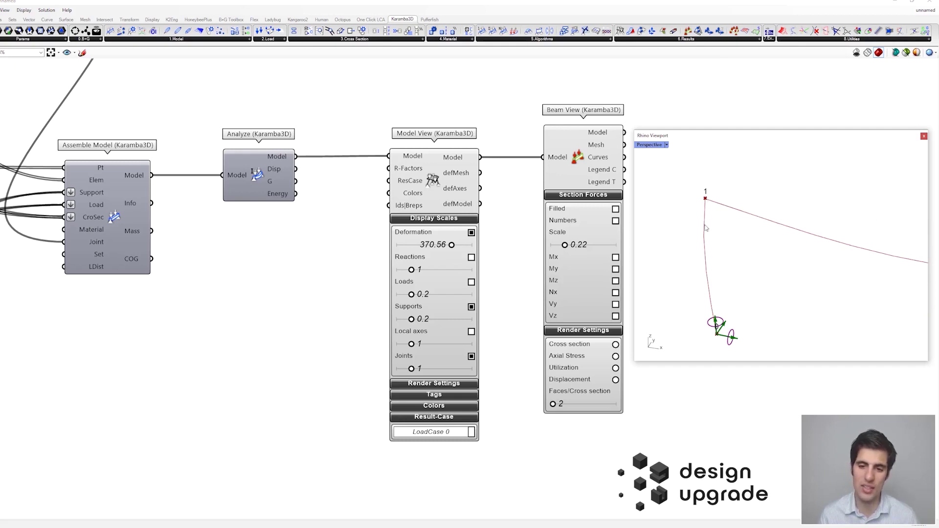
scroll(718, 206, "down", 2)
scroll(718, 206, "down", 3)
right_click_drag(834, 225, 822, 210)
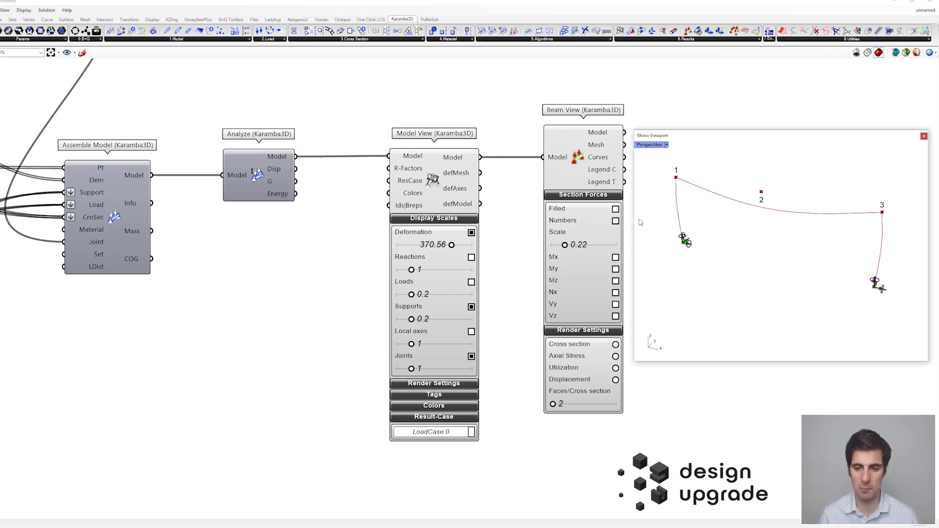
Turn the My moment diagram back on in Beam View, with its numeric values and fill
left_click(616, 269)
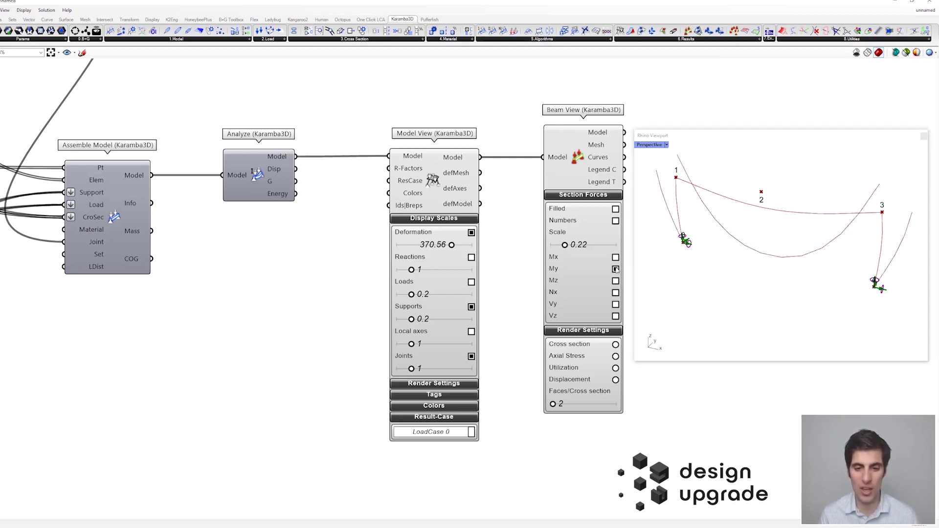
left_click(615, 221)
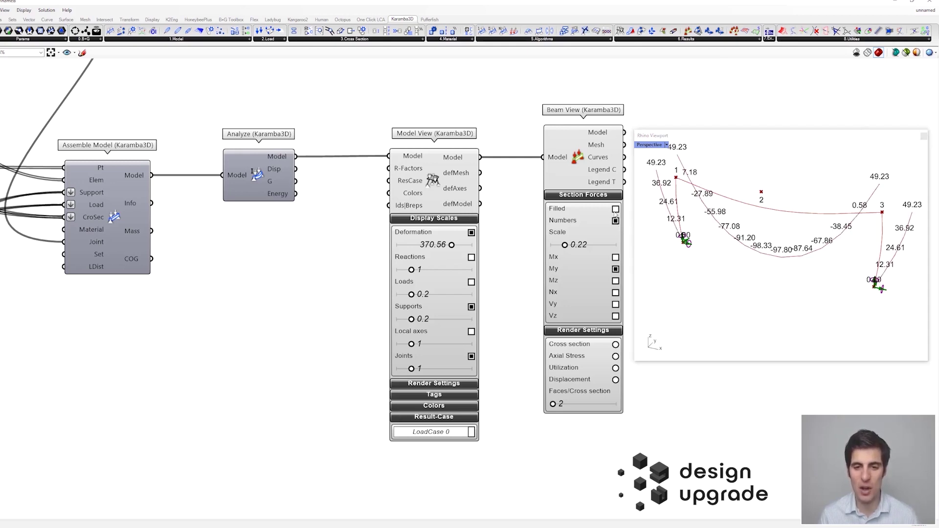
left_click(615, 210)
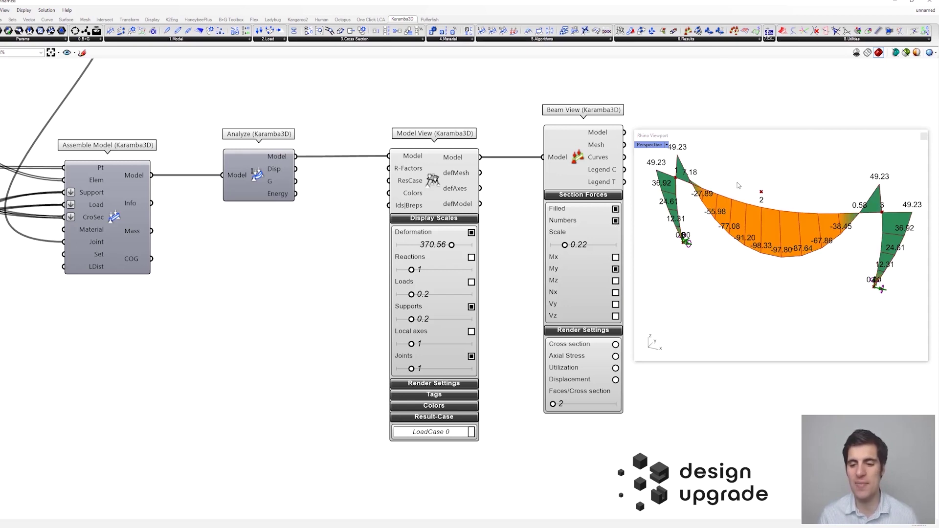
scroll(753, 200, "down", 3)
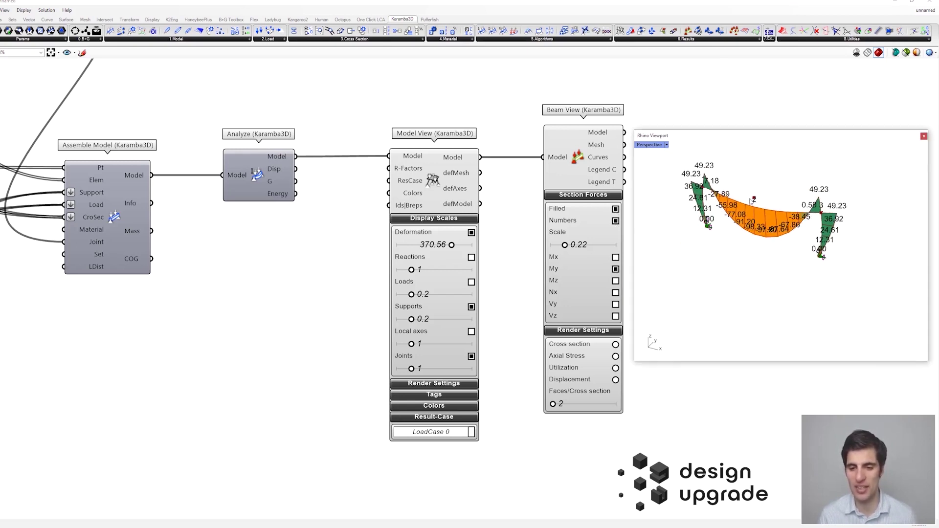
scroll(749, 201, "up", 2)
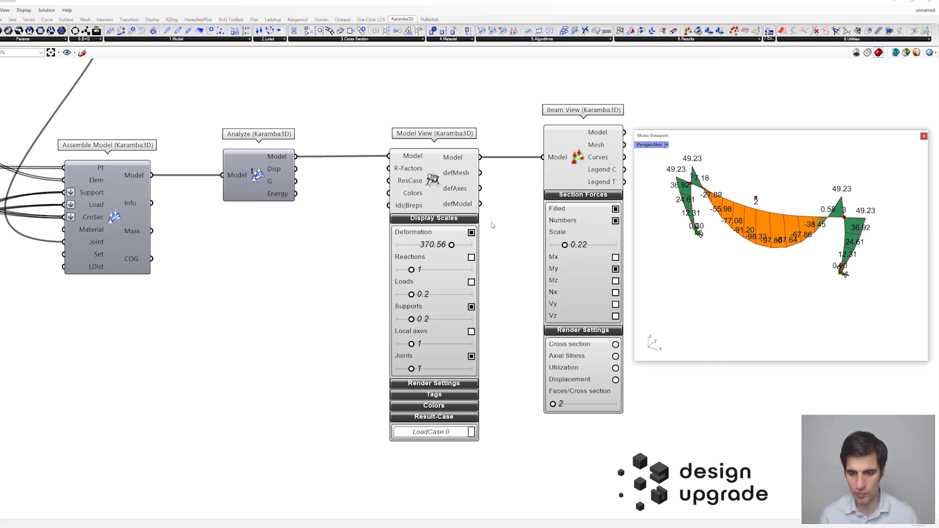
Release the Tx translation condition of the second Support component so that base can slide horizontally
scroll(324, 290, "down", 3)
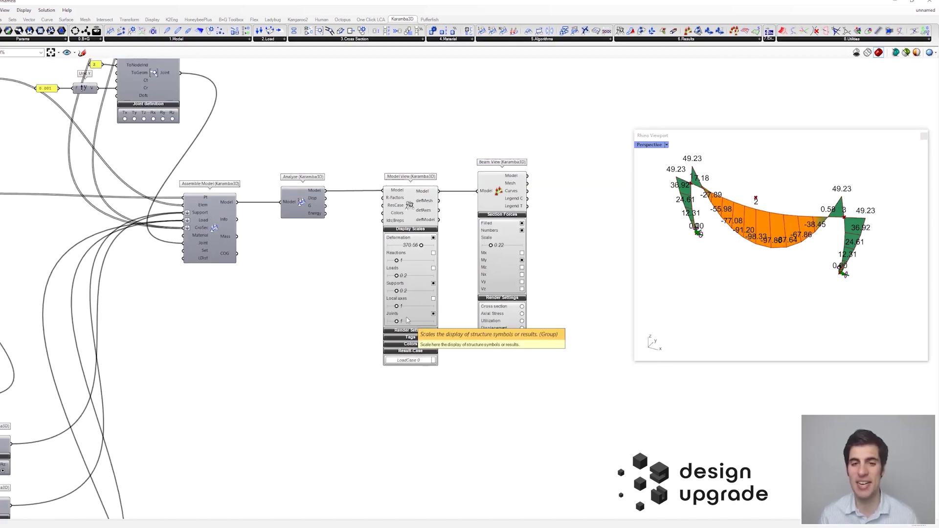
right_click_drag(234, 391, 474, 165)
scroll(220, 264, "up", 3)
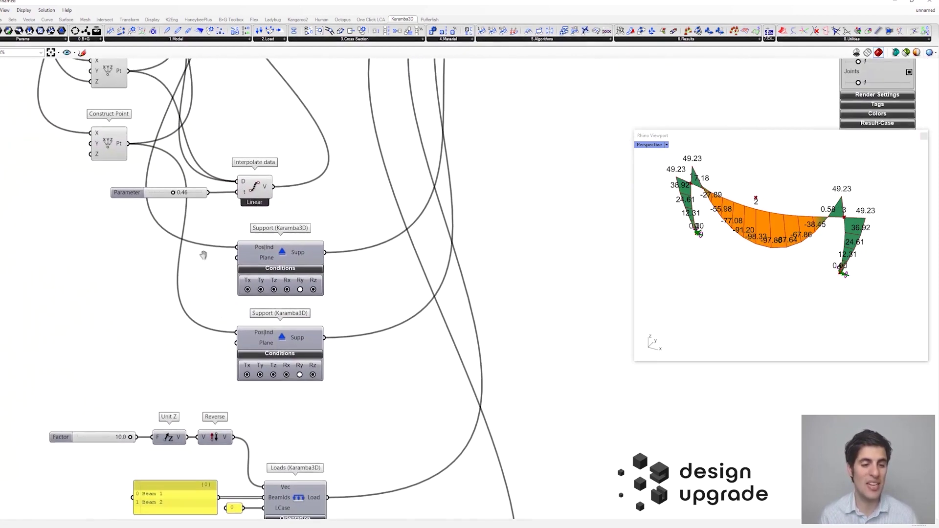
scroll(240, 305, "up", 2)
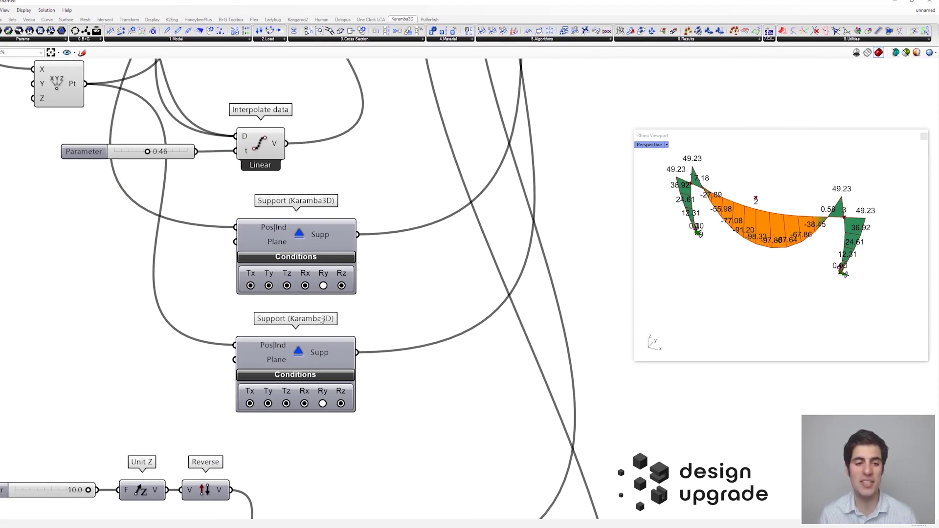
left_click(340, 348)
left_click(399, 370)
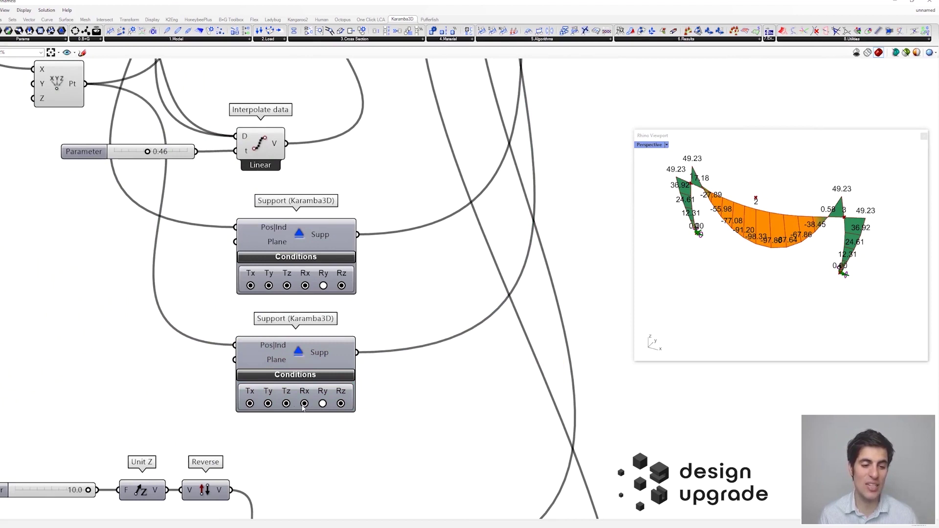
left_click(250, 404)
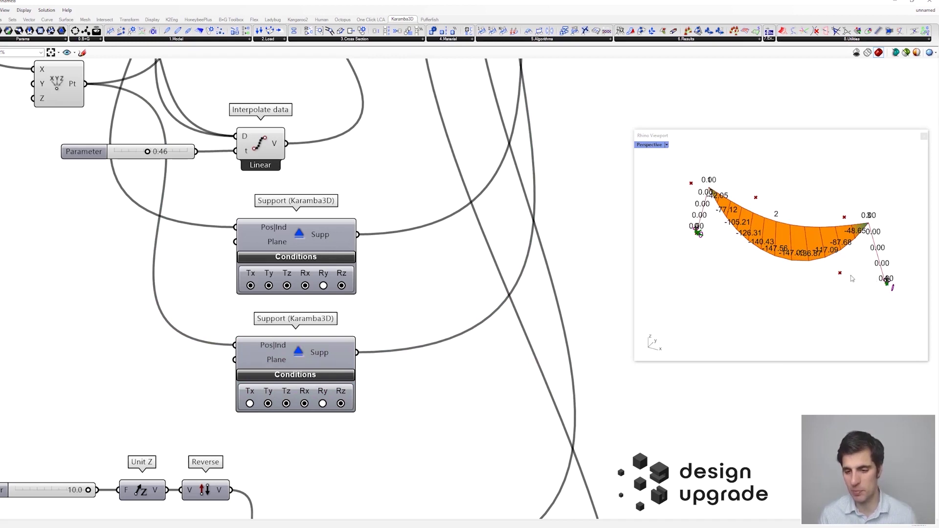
scroll(852, 276, "up", 2)
right_click_drag(872, 270, 841, 267, "shift")
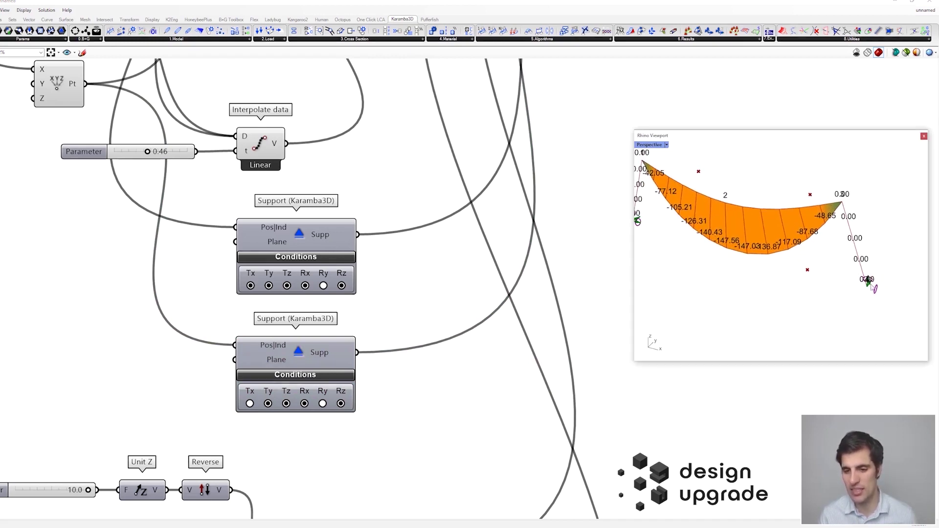
Turn on the display of support reactions in Model View and reduce their scale to 0.21
scroll(520, 227, "down", 4)
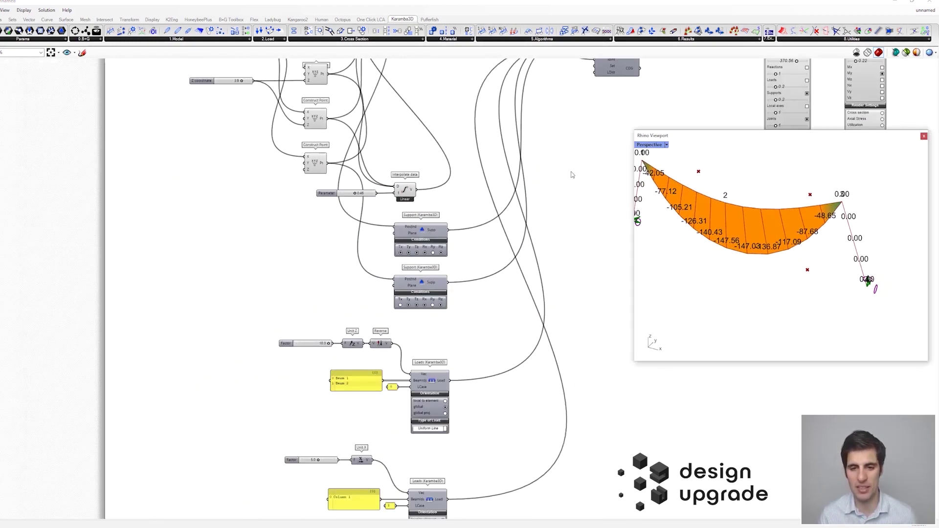
right_click_drag(568, 157, 331, 269)
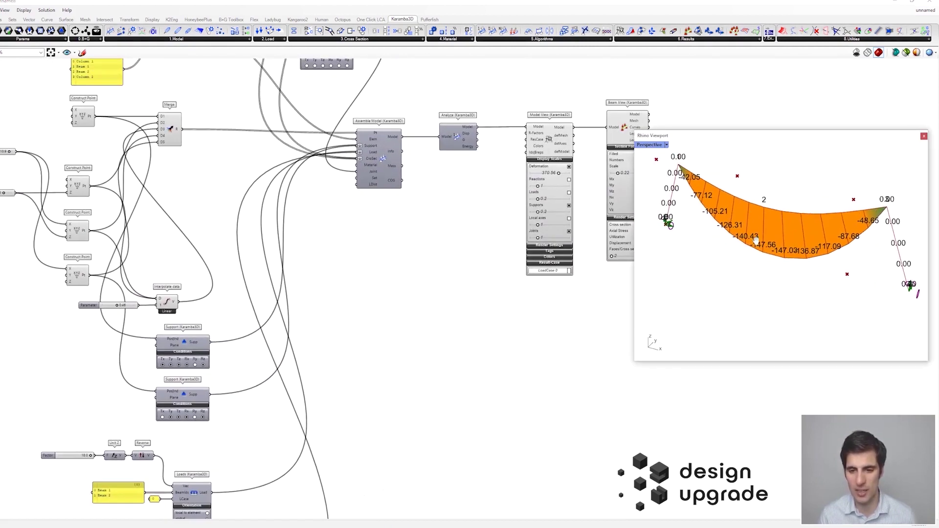
scroll(497, 174, "up", 2)
scroll(549, 169, "up", 1)
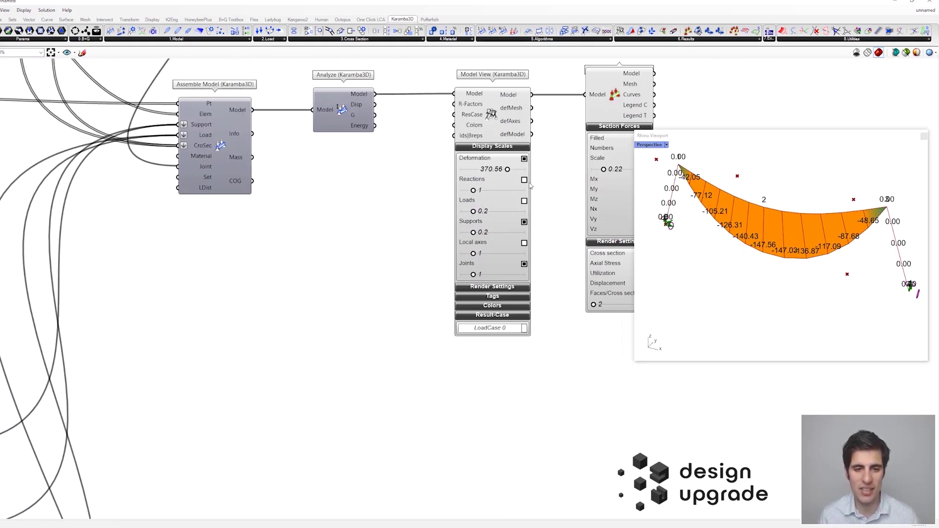
left_click(524, 180)
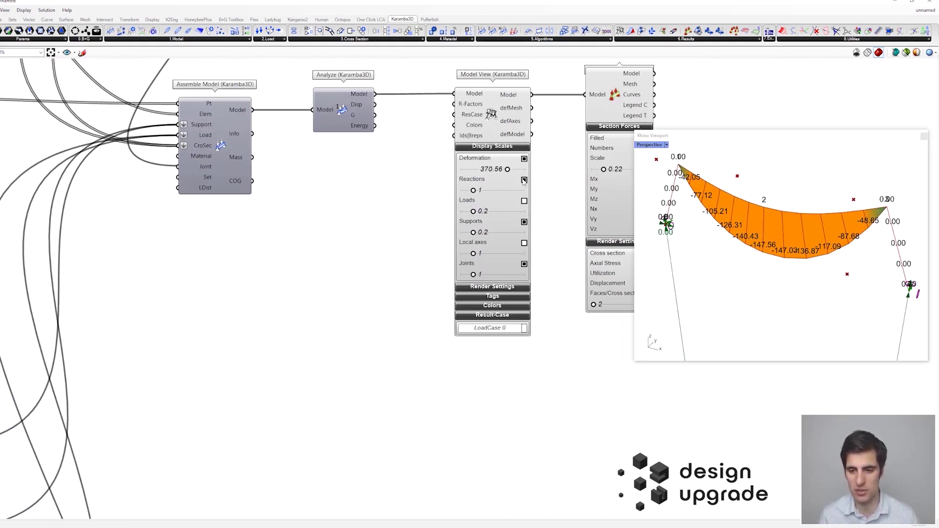
left_click_drag(474, 190, 464, 189)
double_click(464, 189)
left_click(470, 194)
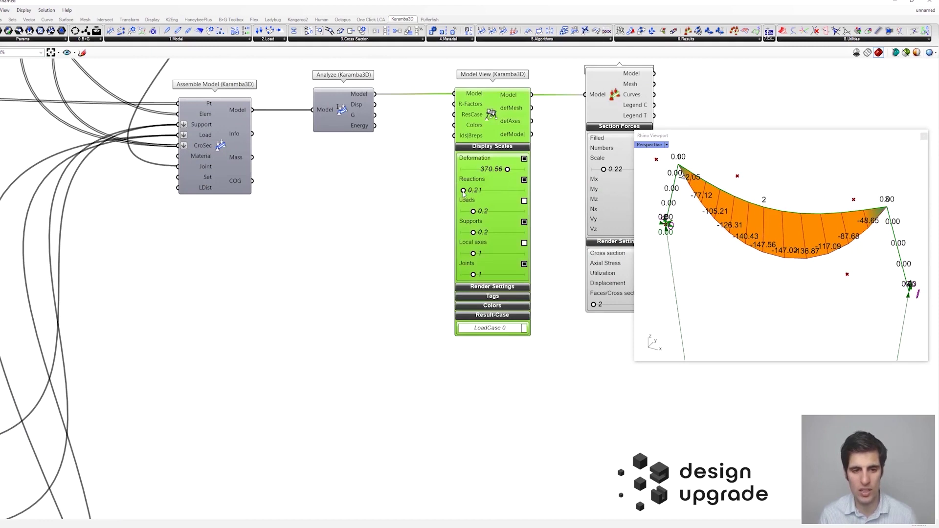
Limit the reactions scale slider to a maximum of 1.00 and set the reactions scale to 0.03
double_click(463, 191)
left_click(462, 233)
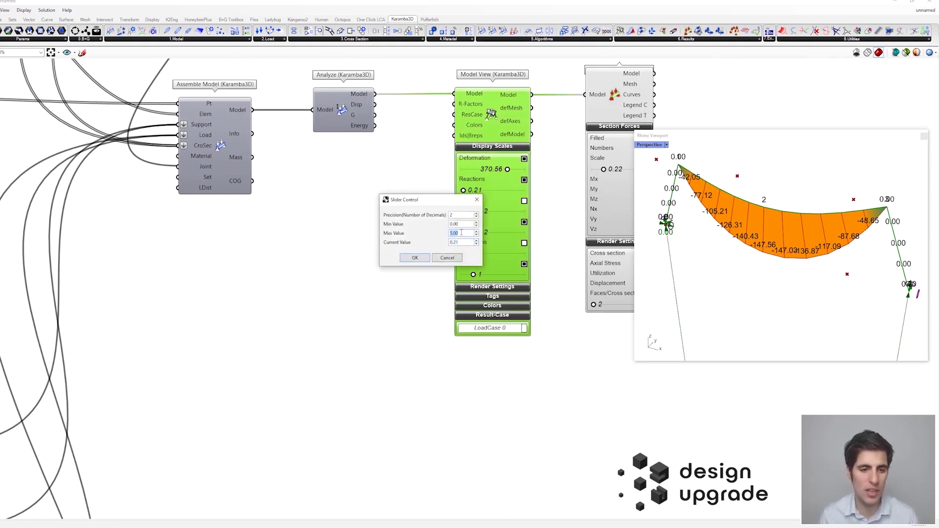
type("1")
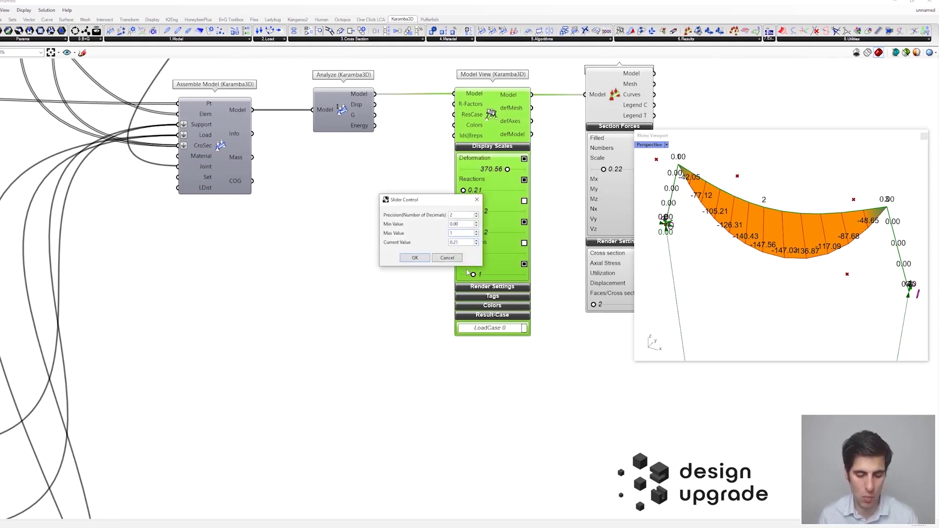
type(".0")
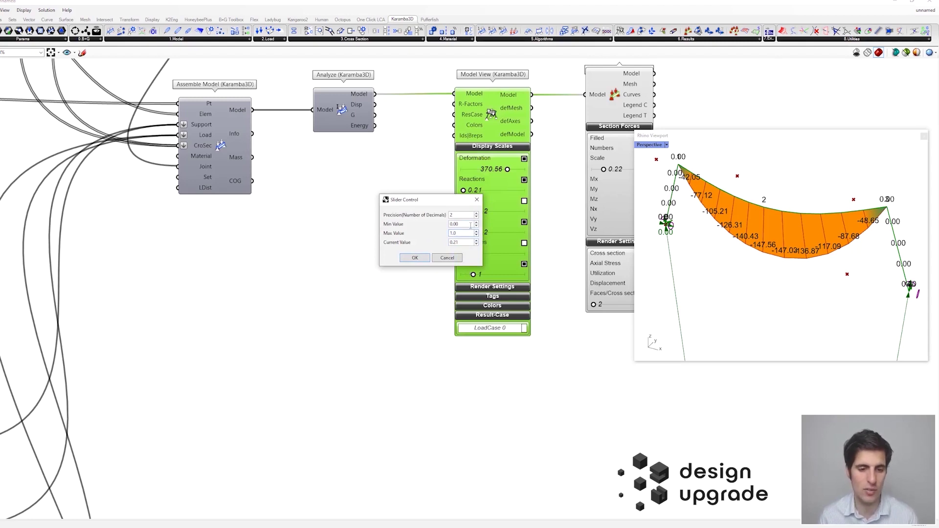
type("0")
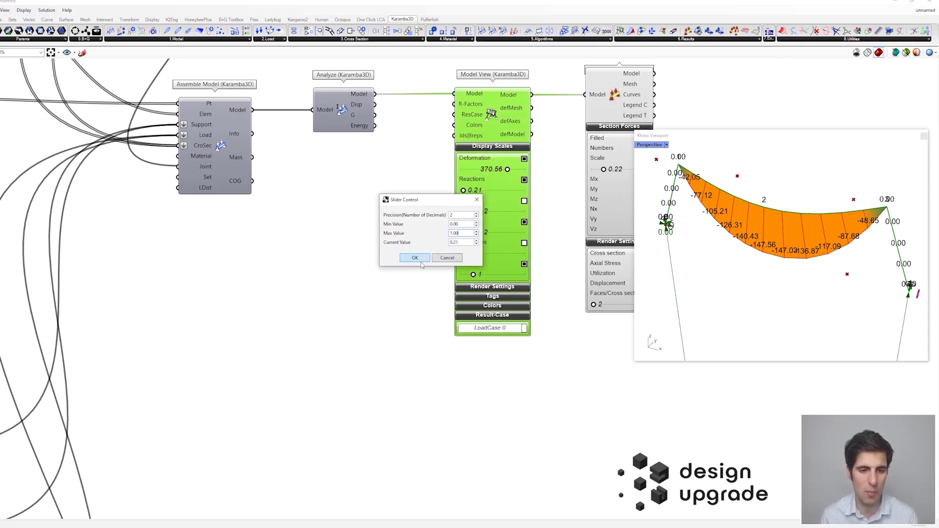
left_click(415, 258)
left_click_drag(472, 191, 464, 191)
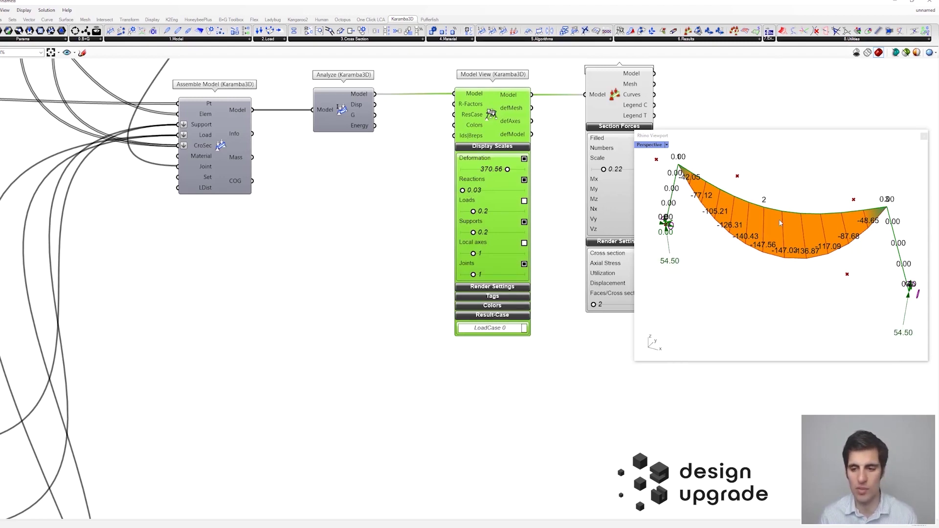
scroll(778, 231, "down", 2)
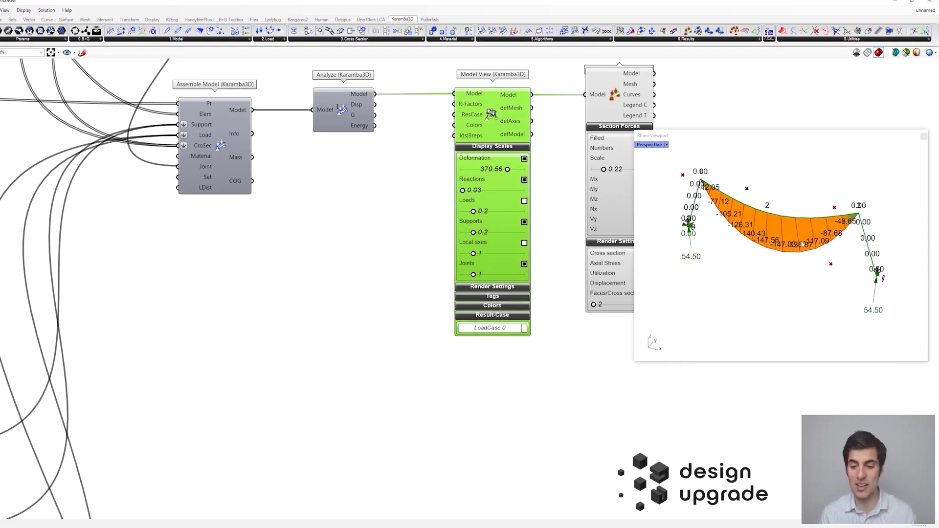
Fix the Tx translation condition of the second Support component again so that base cannot slide horizontally
scroll(860, 269, "up", 2)
right_click_drag(861, 270, 858, 275)
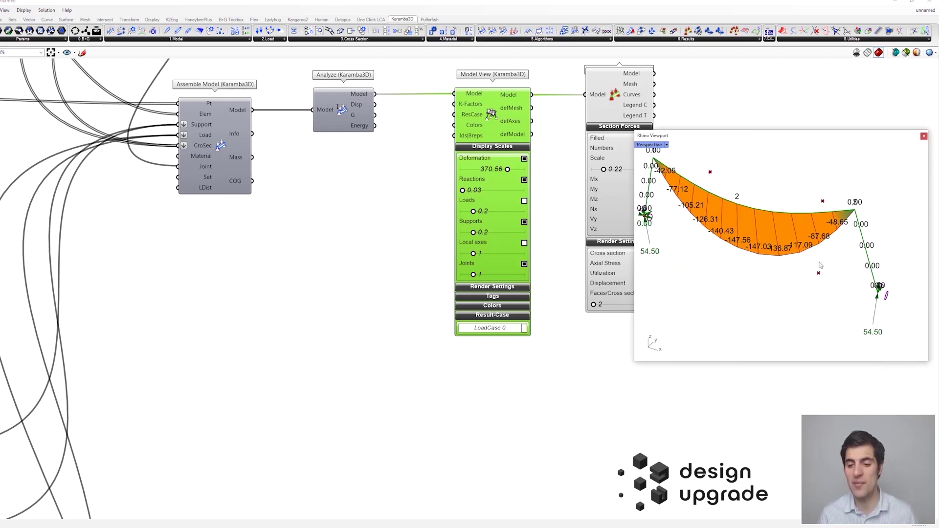
scroll(857, 278, "down", 2)
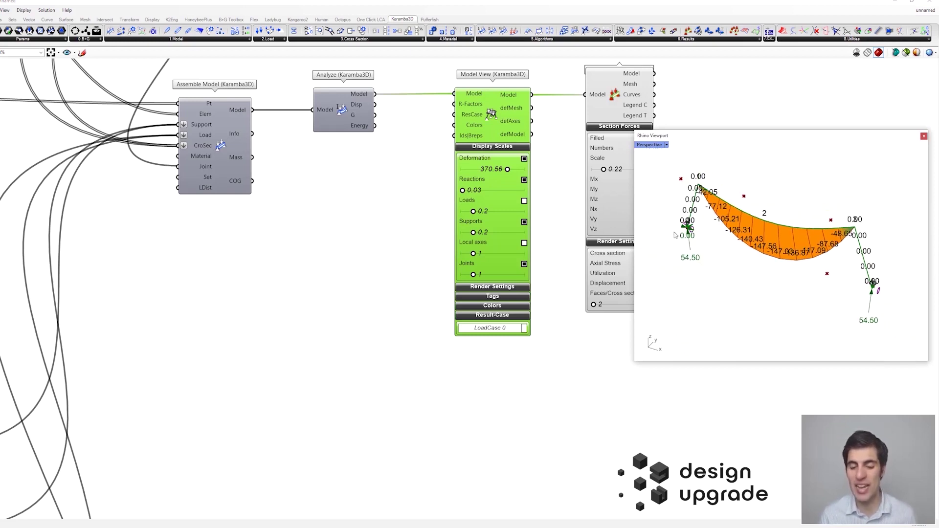
right_click_drag(753, 220, 774, 211)
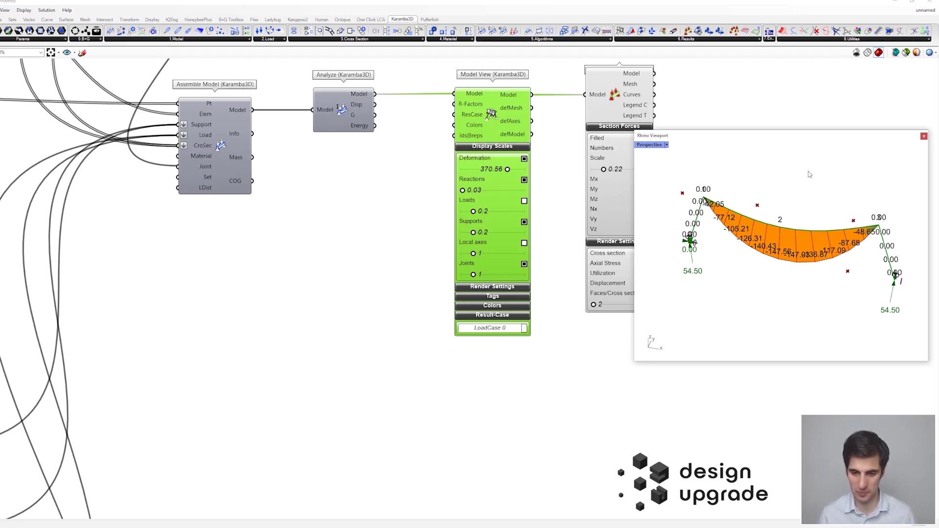
scroll(368, 272, "down", 2)
right_click_drag(257, 328, 465, 170)
scroll(255, 341, "up", 3)
right_click_drag(187, 334, 226, 344)
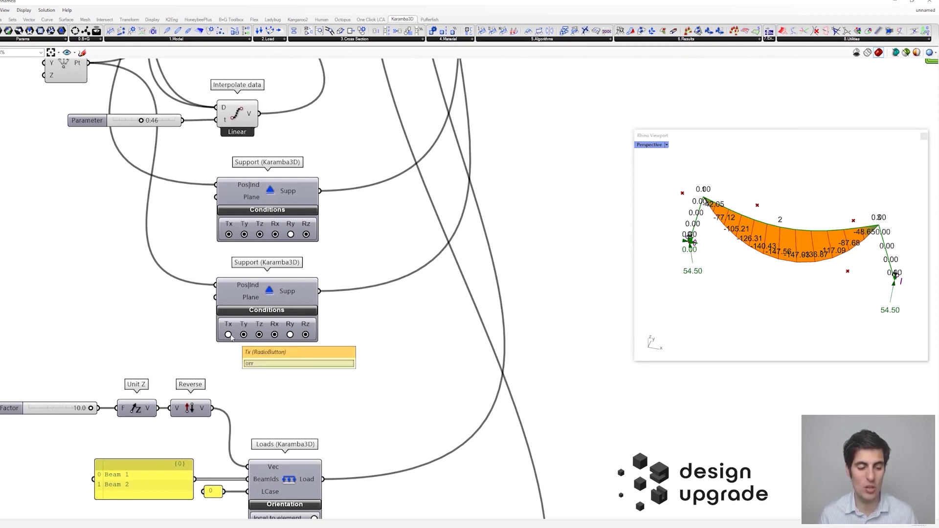
left_click(228, 335)
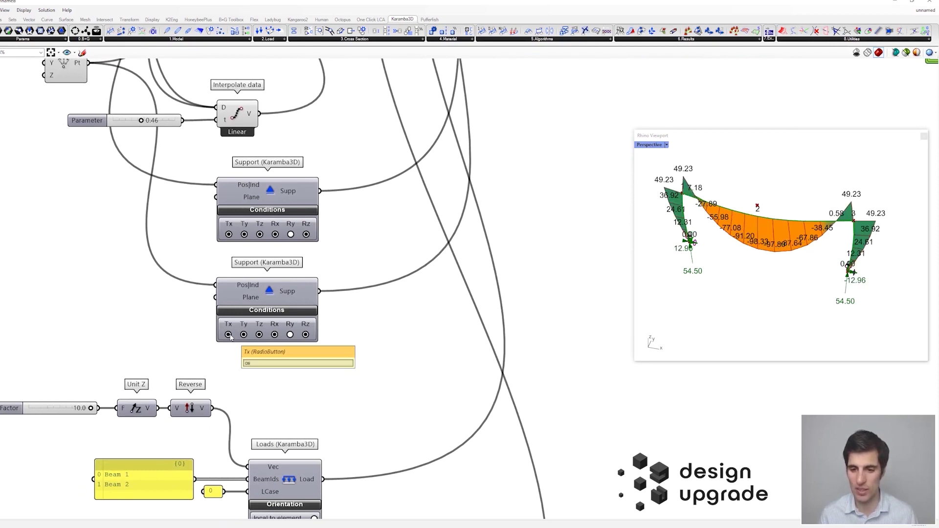
Examine the horizontal and vertical reactions at both bases and the My moments along the beam and columns
scroll(836, 255, "up", 3)
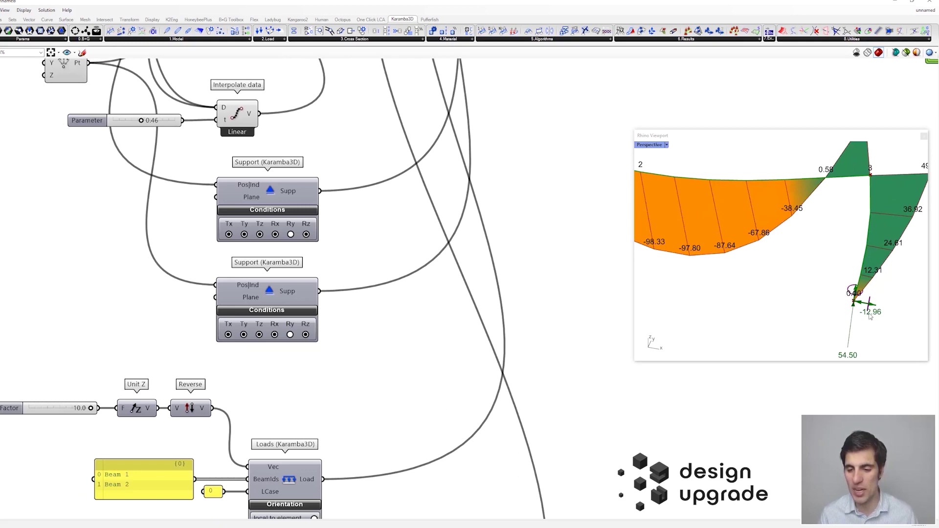
scroll(861, 301, "down", 2)
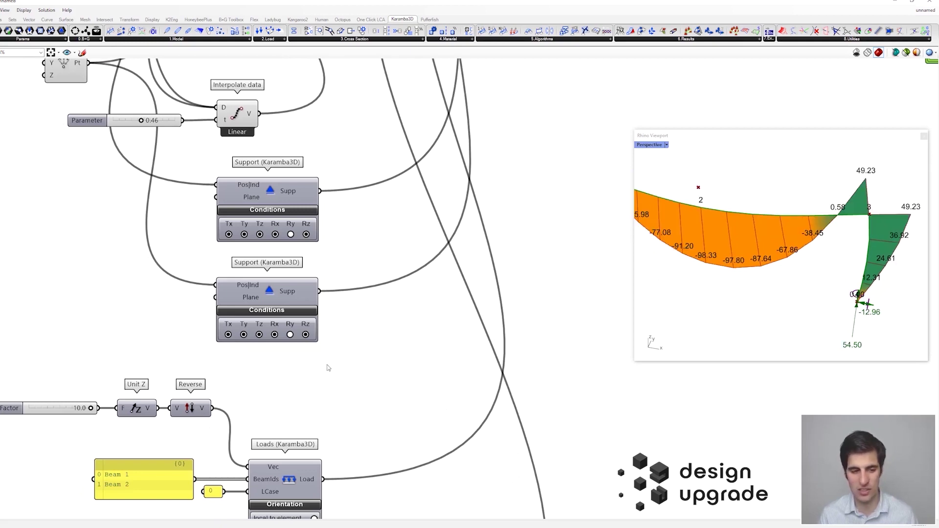
scroll(329, 368, "down", 2)
right_click_drag(423, 358, 292, 302)
scroll(800, 287, "down", 5)
scroll(799, 285, "up", 2)
right_click_drag(786, 276, 798, 273)
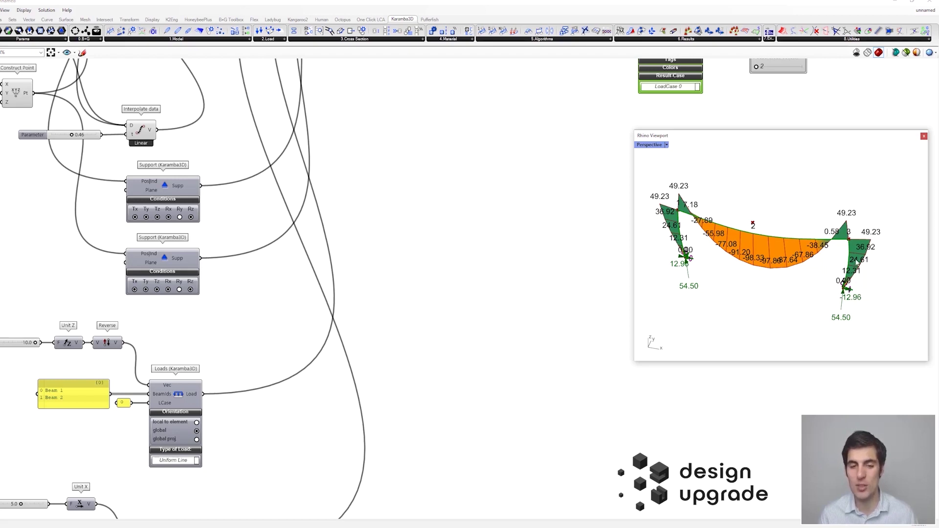
scroll(853, 296, "up", 2)
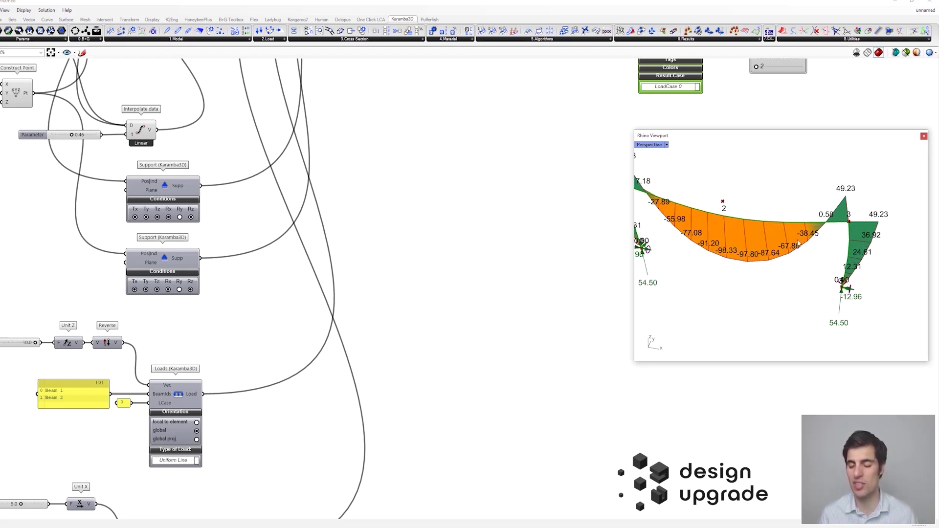
right_click_drag(797, 230, 803, 236, "shift")
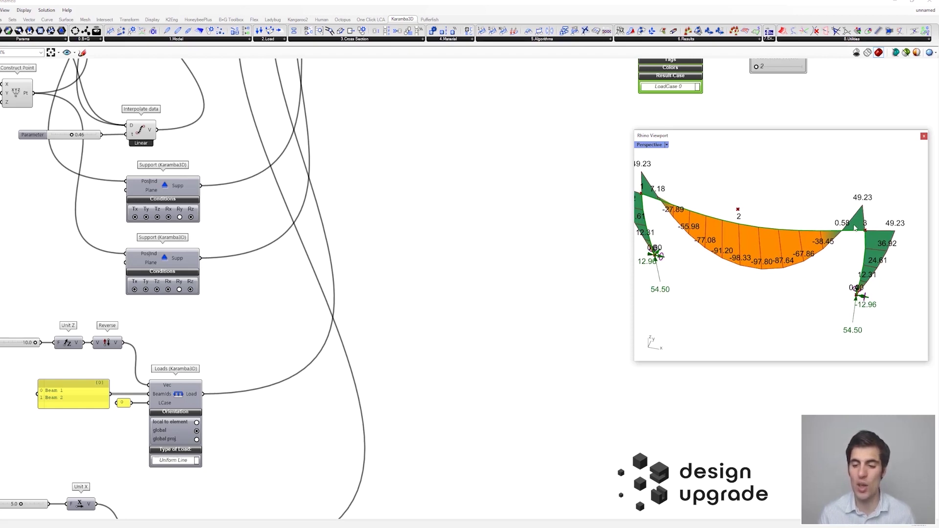
scroll(830, 231, "down", 2)
right_click_drag(799, 231, 810, 238, "shift")
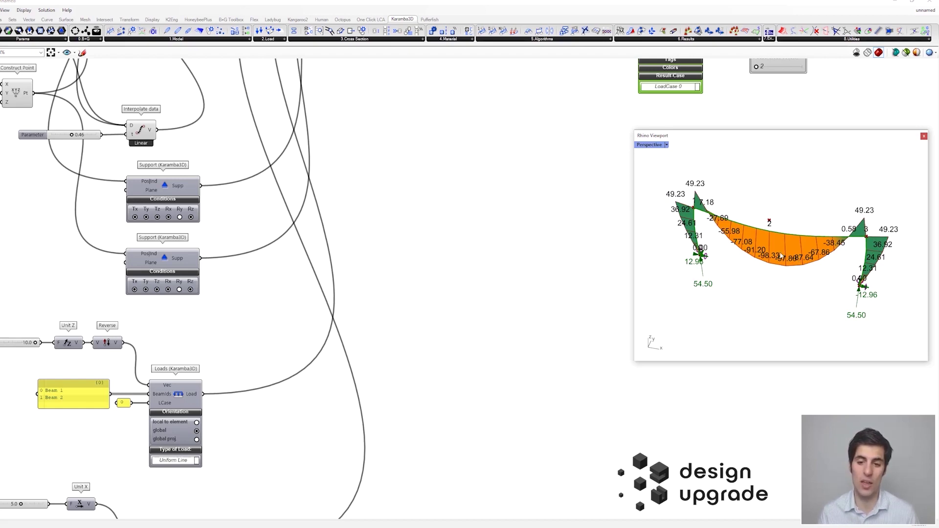
Release the Tx condition of the second Support component and check the bending moments near the beam's midspan
right_click_drag(142, 233, 189, 228)
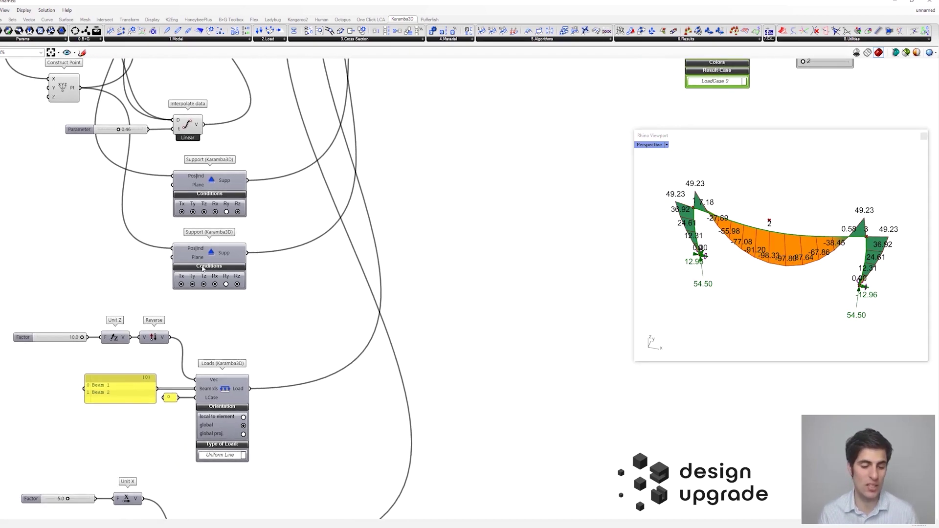
left_click(181, 285)
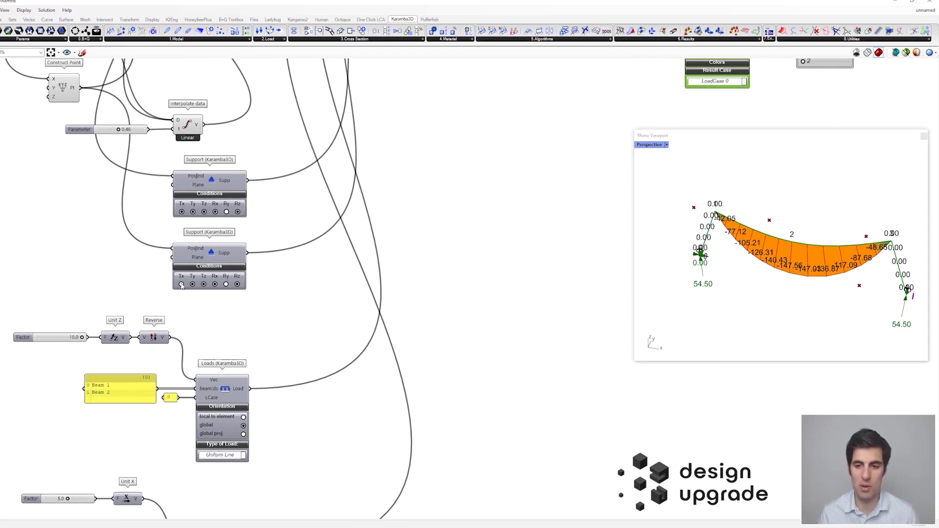
scroll(806, 283, "up", 2)
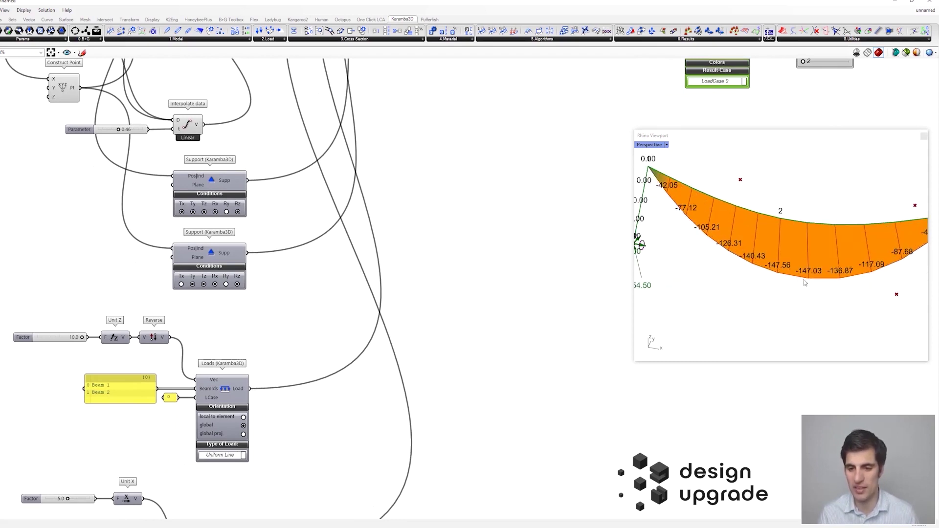
Restore the second Support component's Tx restraint and compare the moments at midspan and at the frame corners
left_click(181, 285)
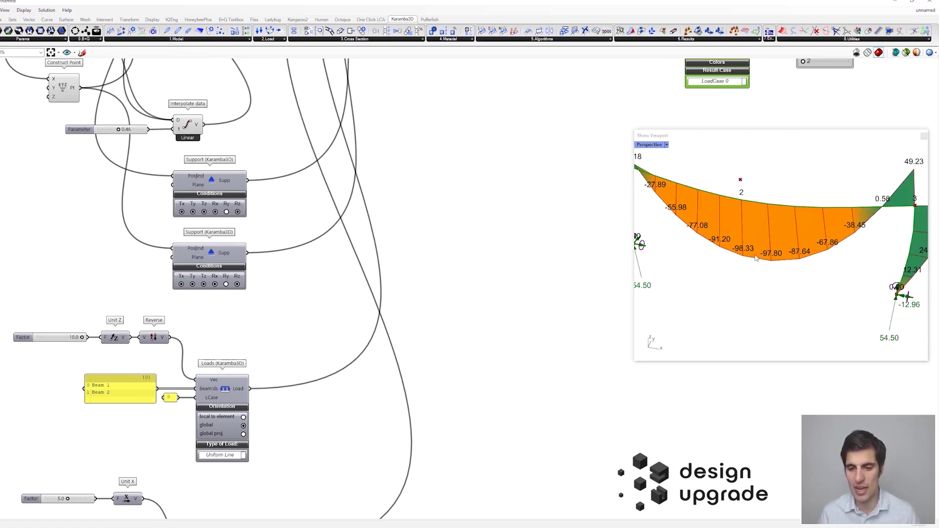
scroll(756, 258, "down", 1)
scroll(787, 244, "down", 2)
right_click_drag(788, 244, 797, 246)
right_click_drag(756, 215, 775, 230, "shift")
scroll(774, 231, "up", 1)
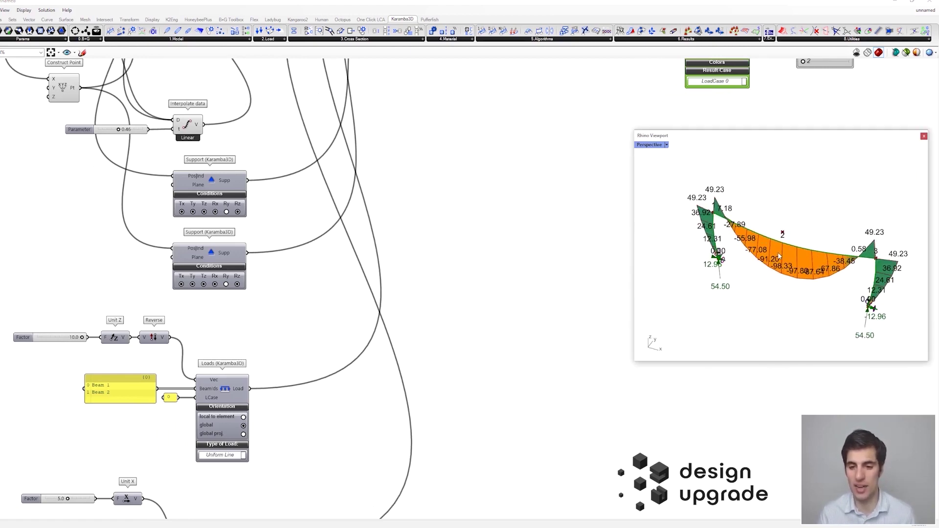
scroll(783, 252, "up", 1)
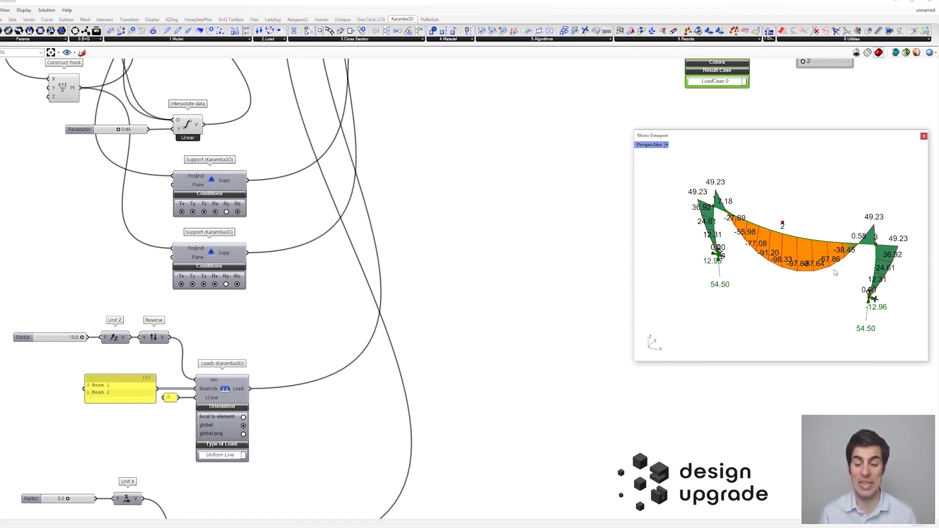
right_click_drag(834, 246, 818, 240, "shift")
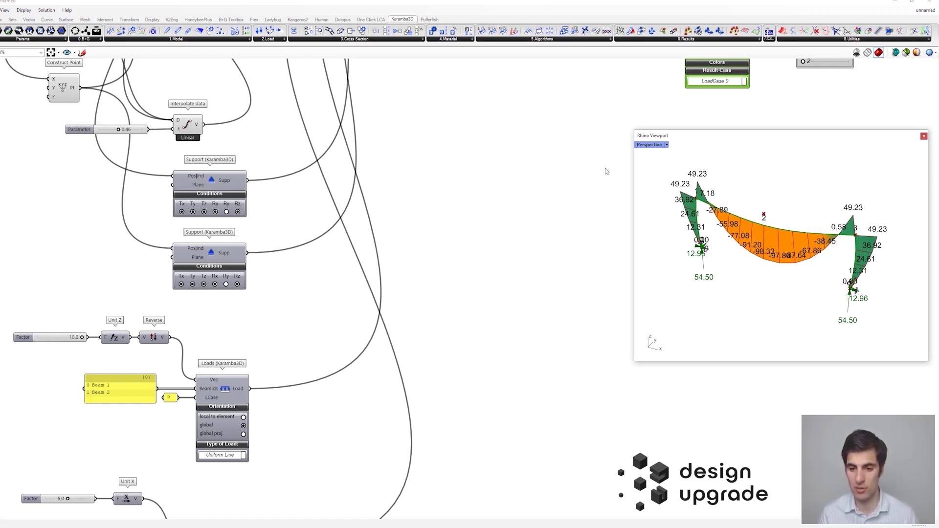
Display the Vz shear force diagram in Beam View instead of the My moment diagram
right_click_drag(594, 155, 361, 359)
right_click_drag(791, 268, 826, 215)
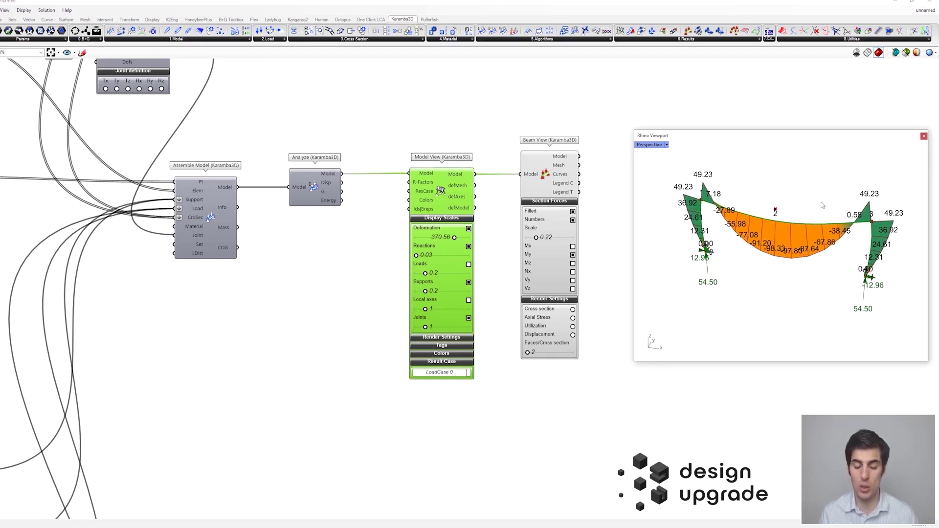
left_click(611, 255)
scroll(594, 274, "up", 3)
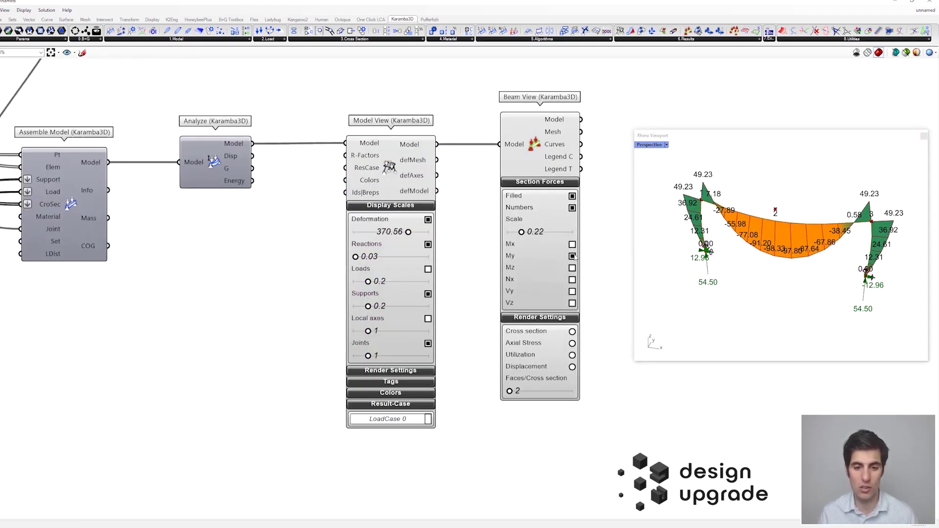
left_click(572, 256)
left_click(572, 303)
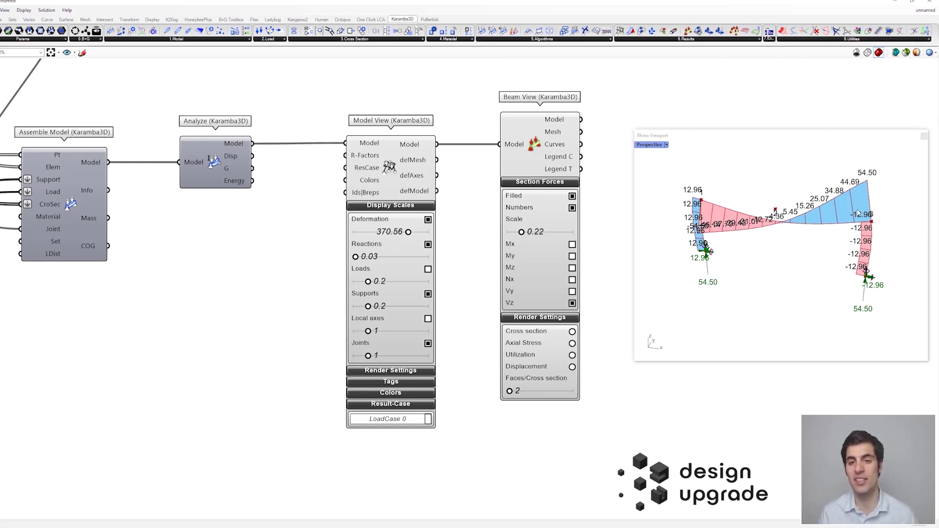
Show the Nx axial force diagram in place of Vz and reduce the deformation scale to 31.74
left_click(572, 303)
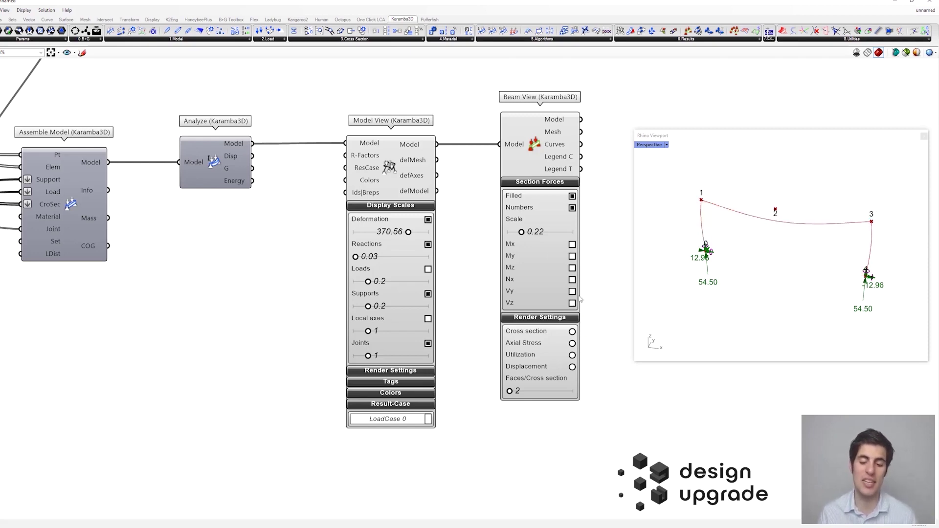
left_click(573, 280)
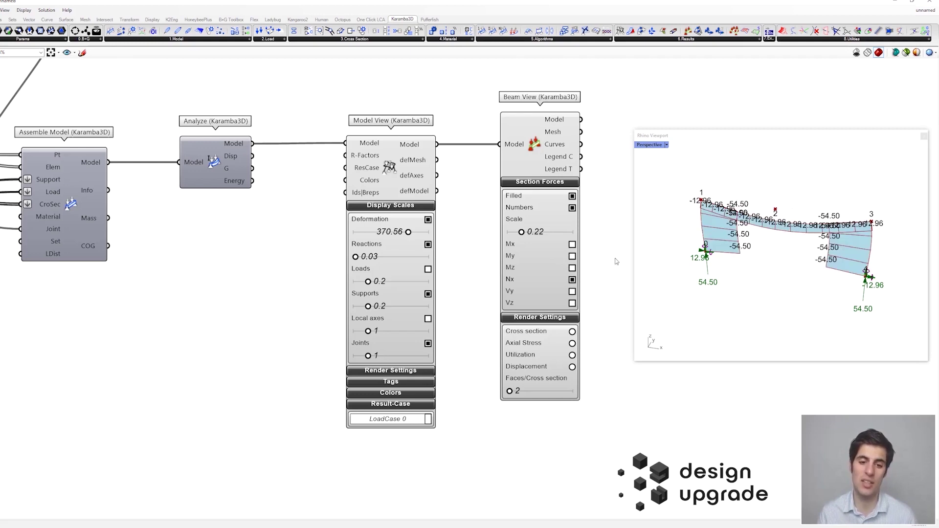
scroll(766, 226, "up", 2)
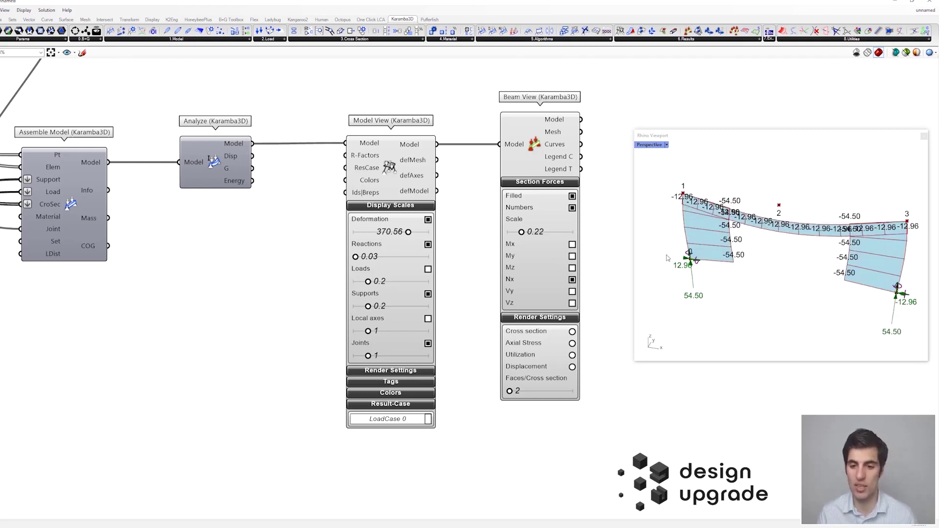
left_click_drag(410, 234, 359, 233)
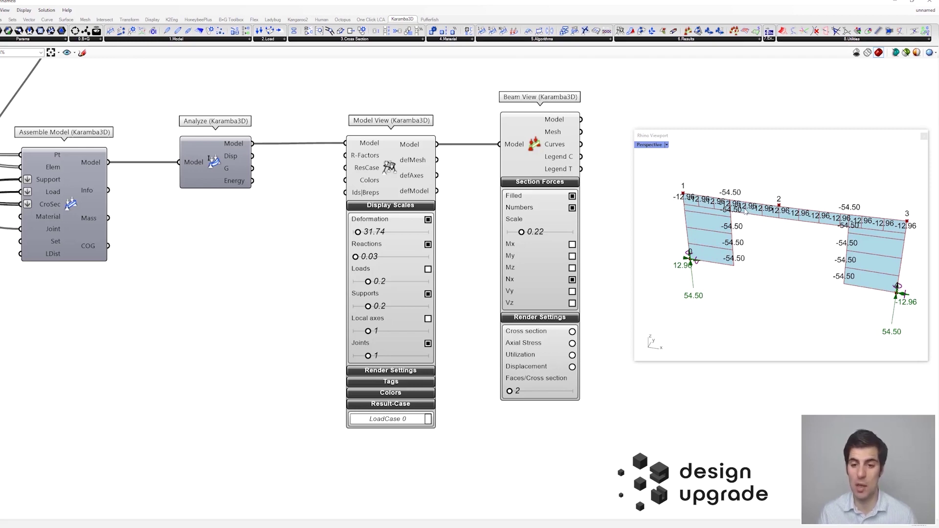
right_click_drag(808, 221, 798, 221)
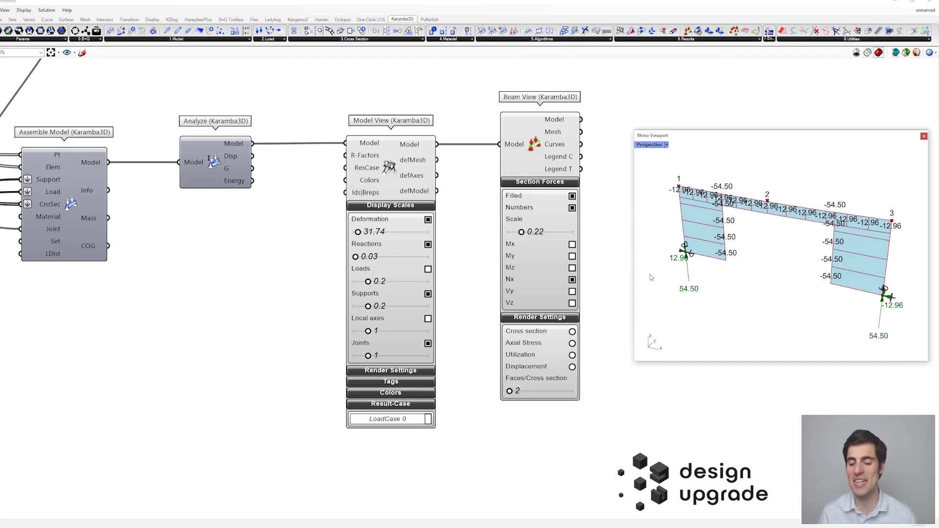
Replace the Nx diagram with the My moment diagram and set the deformation scale to 346.48
left_click(572, 279)
left_click(572, 256)
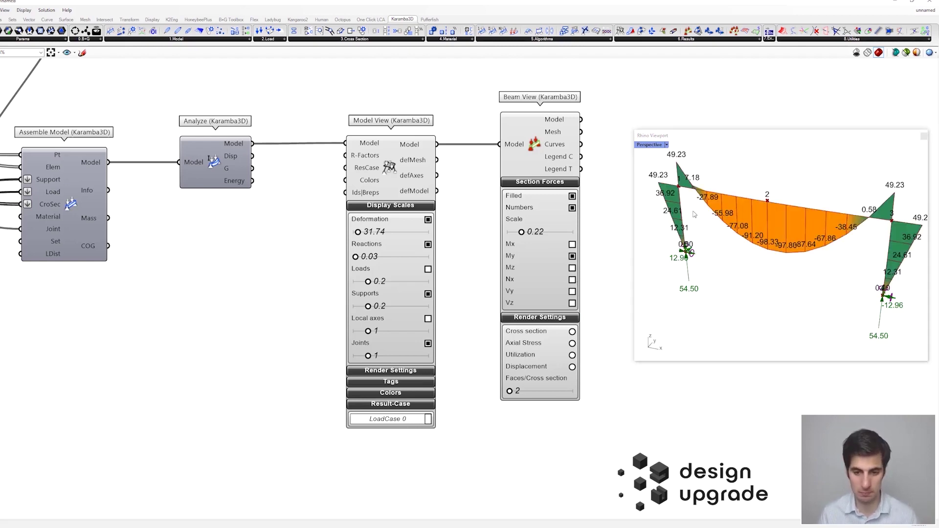
left_click_drag(358, 232, 405, 232)
right_click_drag(793, 211, 786, 220)
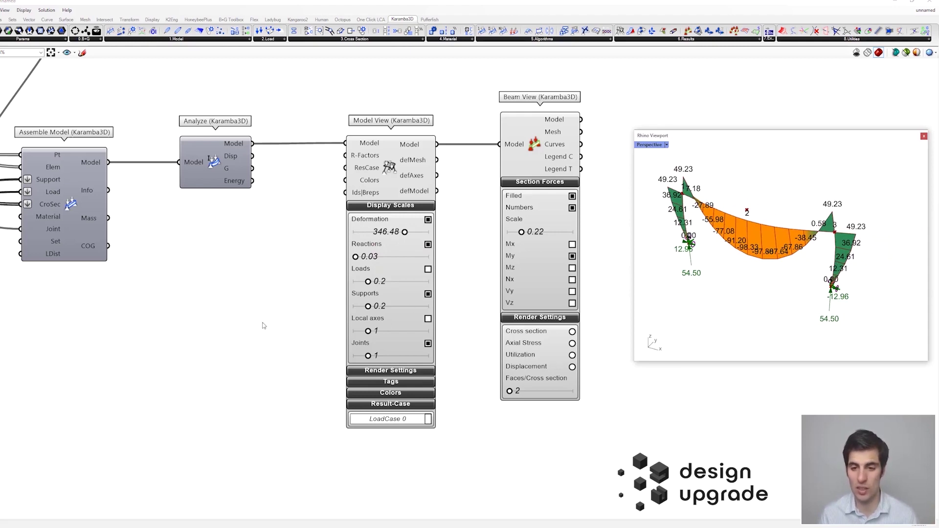
Fix the Ry rotation condition of both Support components and examine the moments and reactions at the bases
scroll(294, 318, "down", 5)
right_click_drag(280, 365, 352, 355)
scroll(308, 372, "up", 3)
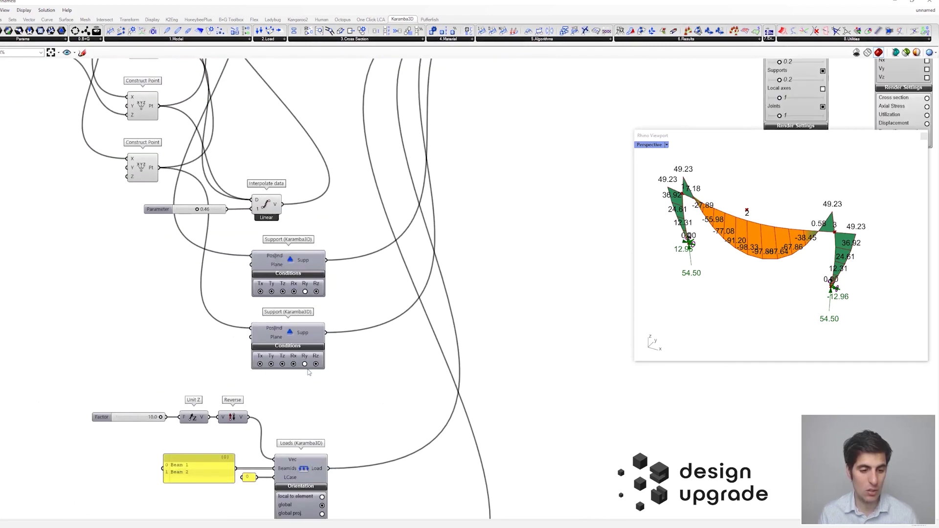
left_click(304, 364)
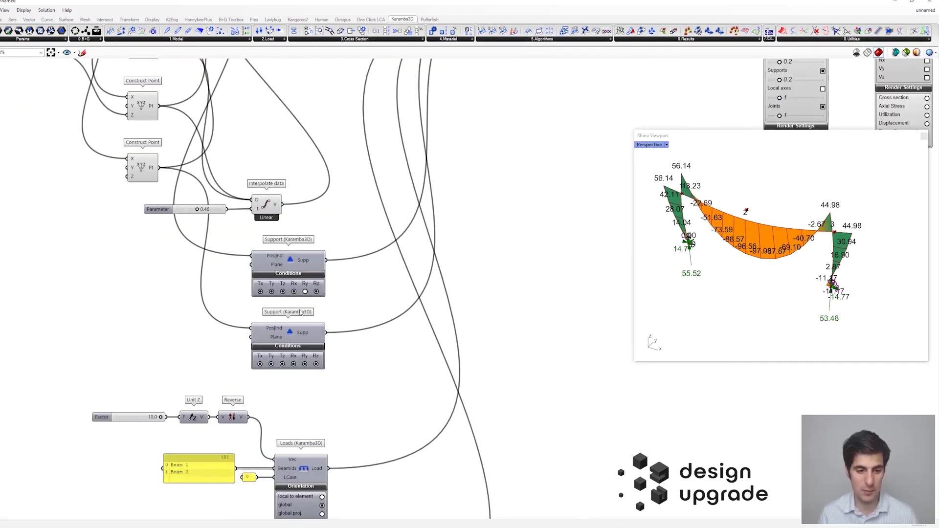
left_click(305, 292)
scroll(735, 258, "up", 5)
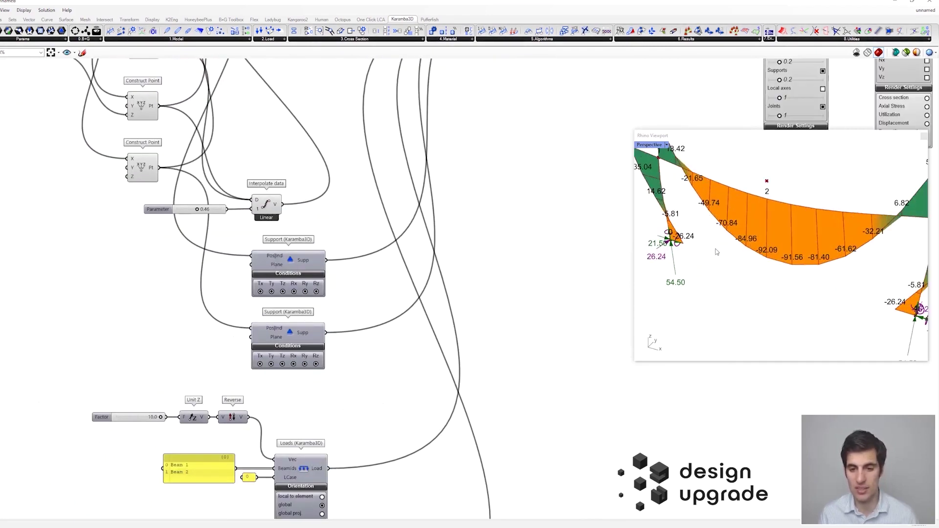
scroll(692, 239, "down", 3)
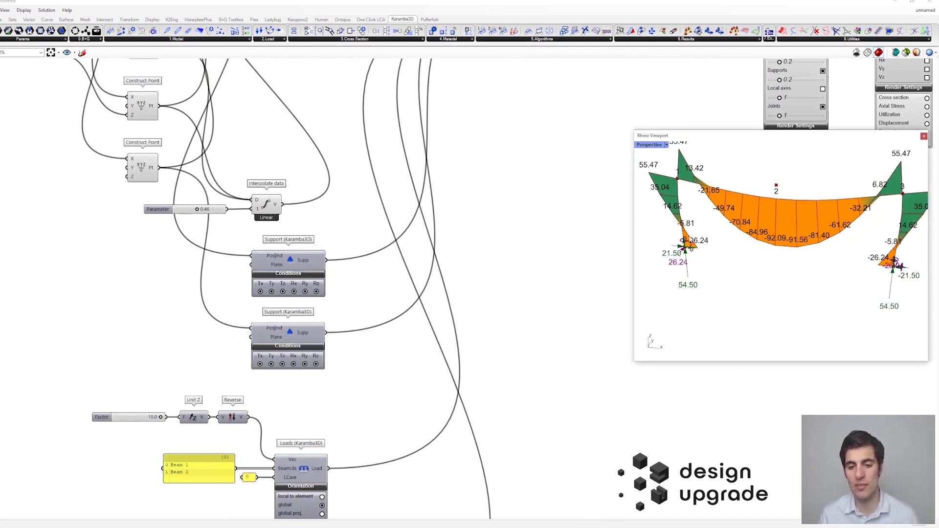
right_click_drag(702, 245, 694, 243)
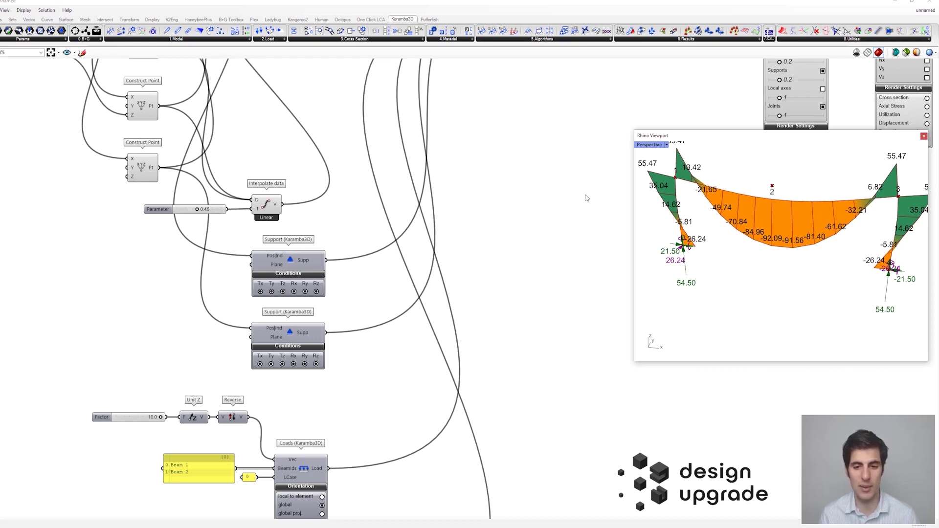
Release the Ry rotation condition of both Support components so the bases are pinned again
left_click(306, 292)
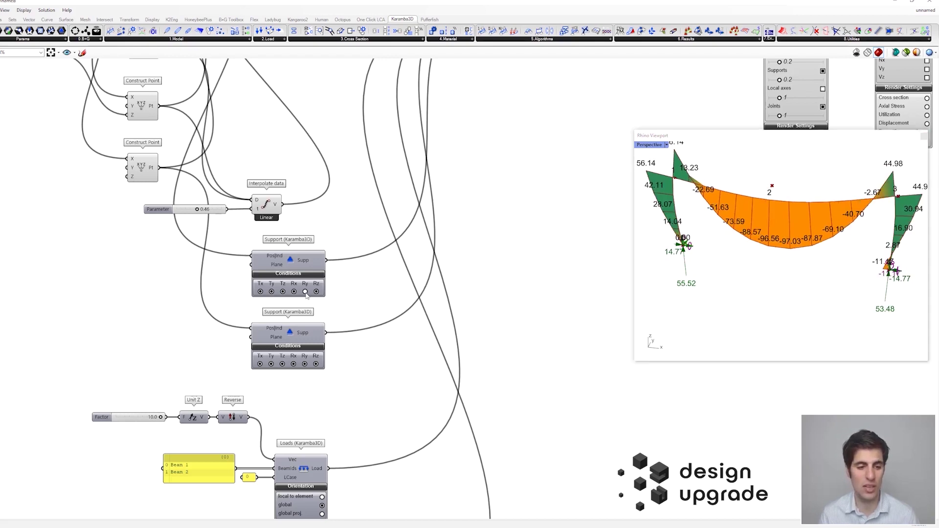
left_click(305, 364)
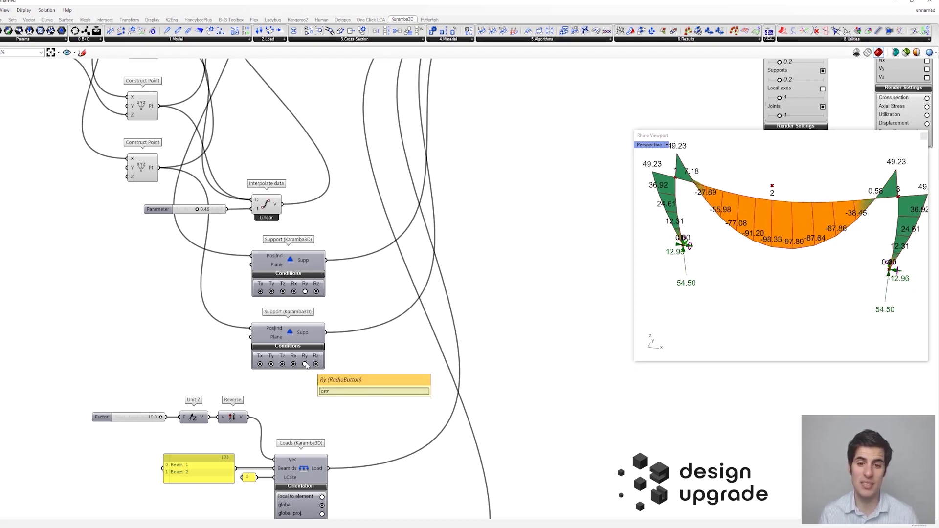
Fix the Ry rotation of both Support components, compare the My moment diagram, and release it again
left_click(305, 364)
left_click(306, 292)
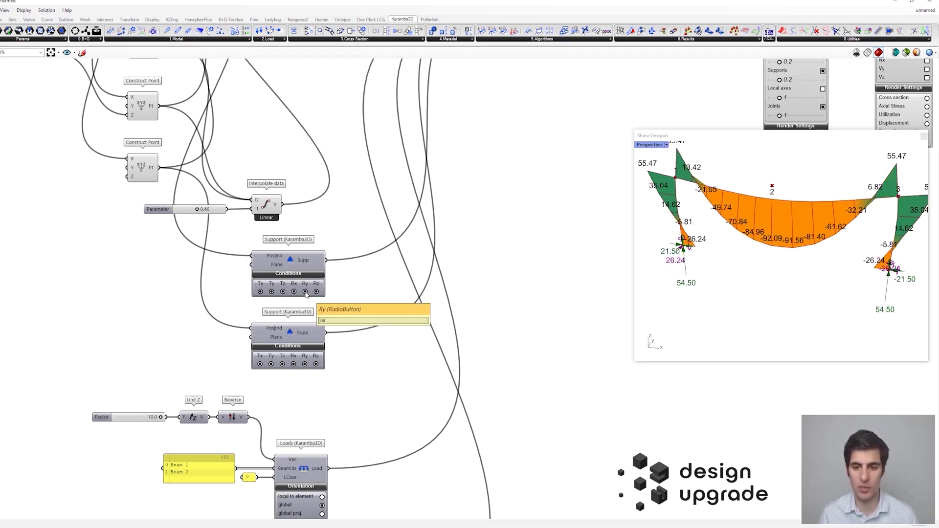
left_click(305, 292)
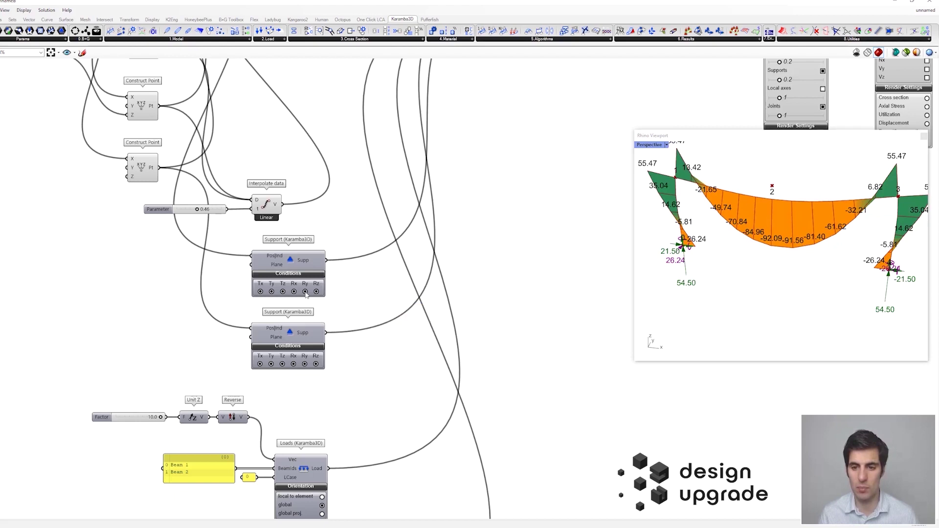
left_click(305, 364)
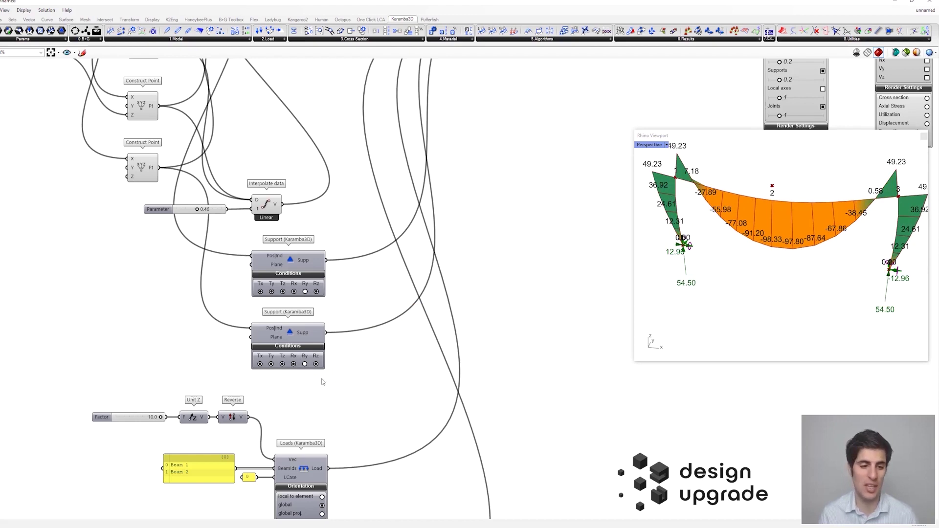
Fix the Ry condition of both supports and read the maximum displacement from the Analyze component's Disp output
left_click(304, 364)
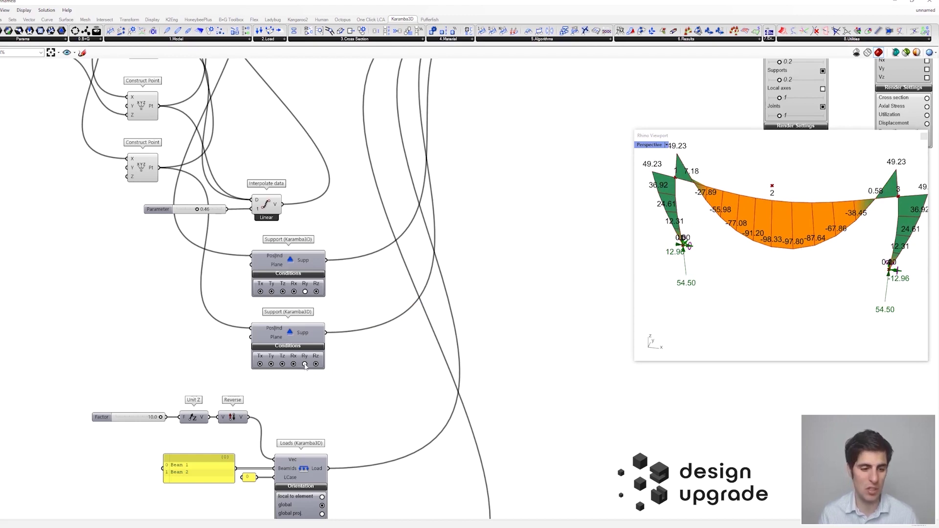
left_click(306, 292)
scroll(690, 297, "down", 2)
right_click_drag(767, 269, 753, 248)
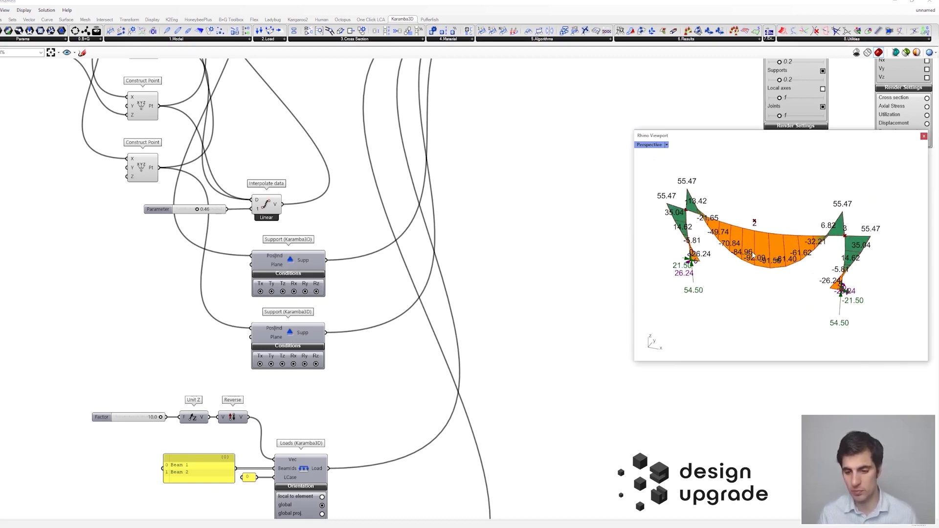
right_click_drag(446, 204, 414, 274)
right_click_drag(441, 237, 390, 293)
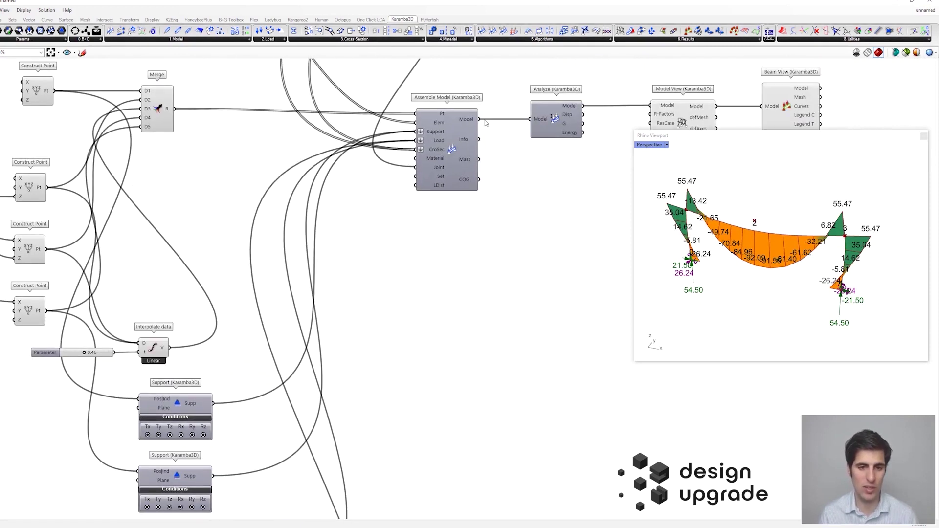
mouse_move(566, 118)
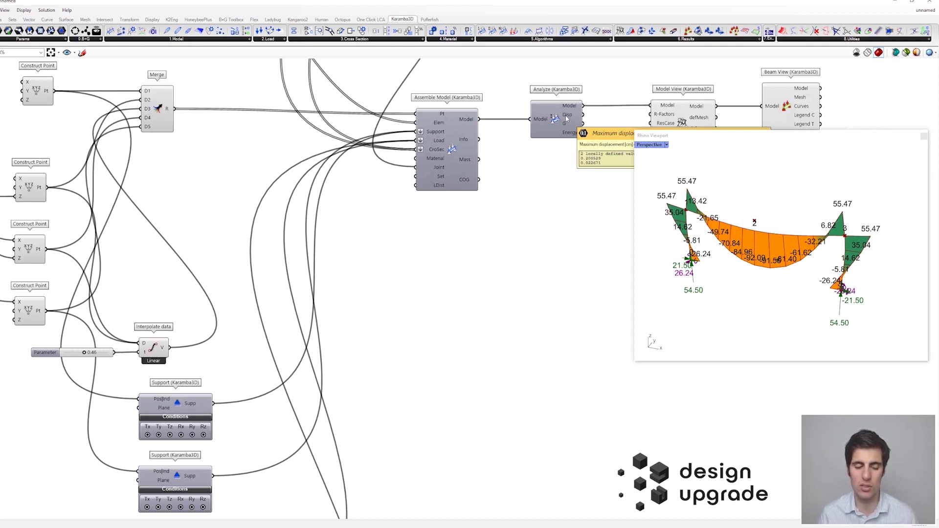
Release the Ry condition of both supports and read the maximum displacement of the pinned frame from the Disp output
right_click_drag(336, 383, 334, 311)
left_click(196, 361)
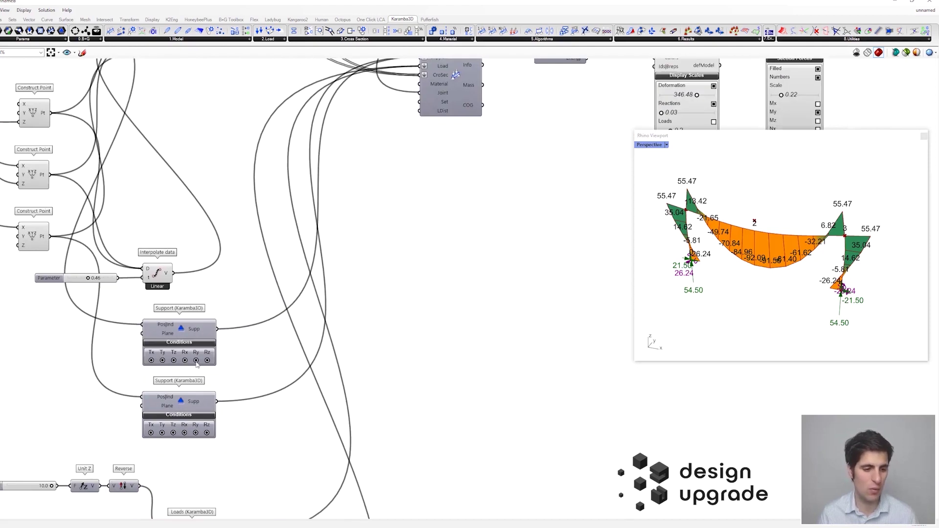
left_click(195, 432)
right_click_drag(493, 225, 438, 303)
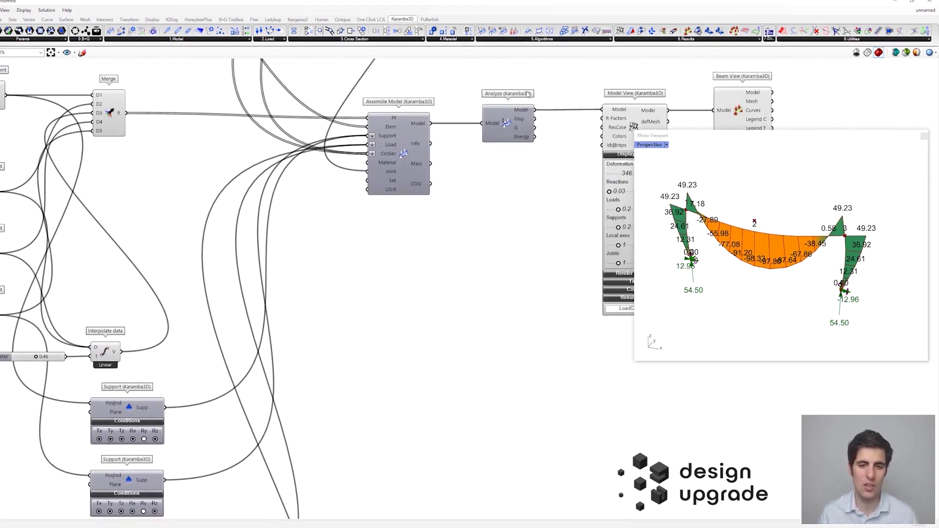
mouse_move(521, 122)
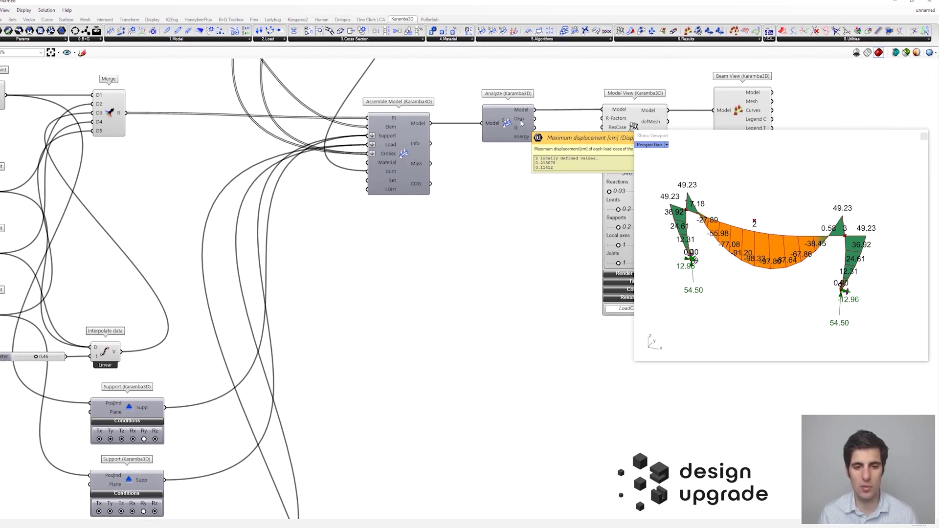
Fix the Ry rotation condition of both Support components once more
right_click_drag(294, 353, 347, 282)
left_click(203, 331)
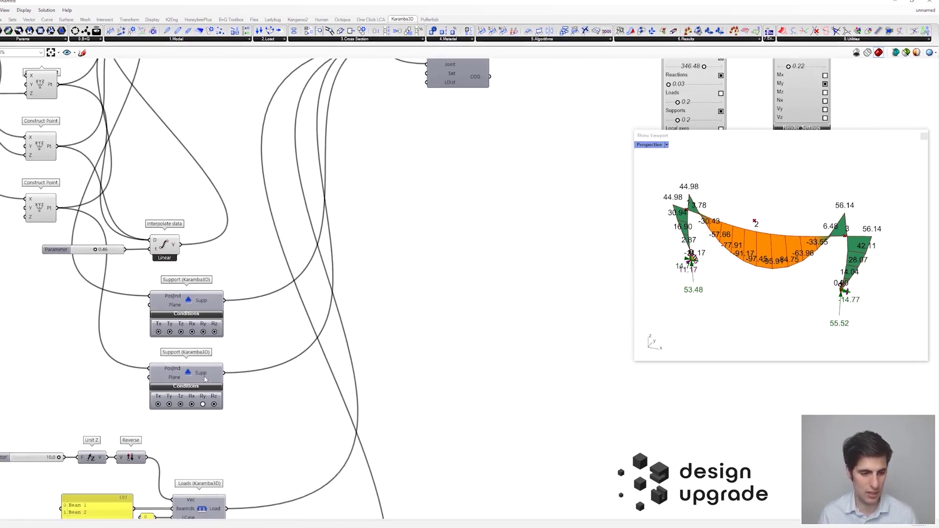
left_click(203, 405)
Examine the beam and column cross-section settings and the moment diagram of the fixed-base frame
scroll(277, 351, "down", 5)
right_click_drag(306, 227, 361, 353)
scroll(261, 137, "up", 3)
scroll(272, 171, "up", 3)
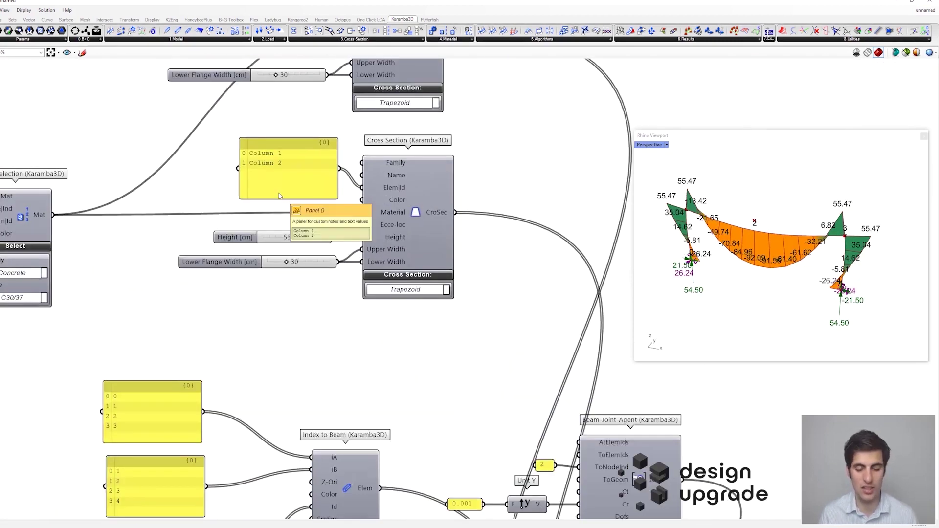
scroll(295, 237, "down", 3)
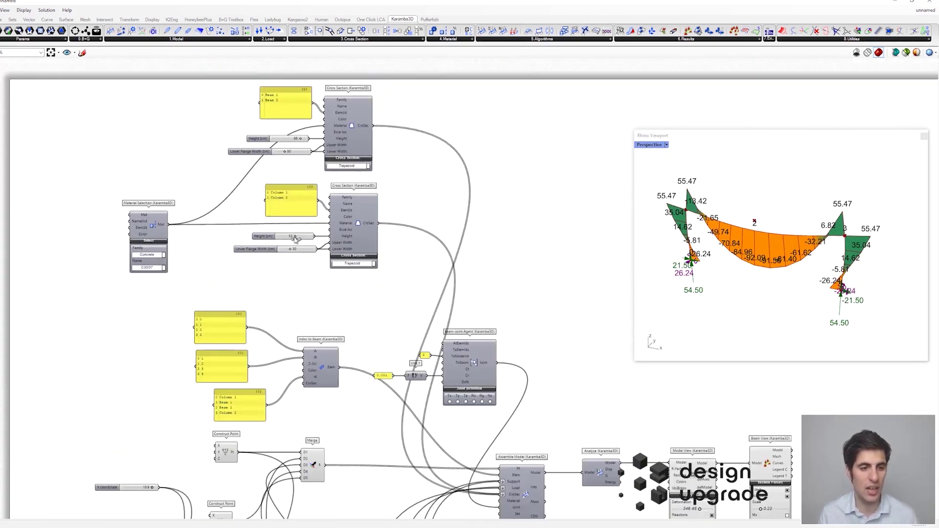
scroll(590, 317, "down", 2)
right_click_drag(569, 328, 505, 164)
right_click_drag(399, 414, 428, 335)
mouse_move(735, 259)
right_mouse_down()
mouse_move(713, 259)
mouse_move(722, 262)
right_mouse_up()
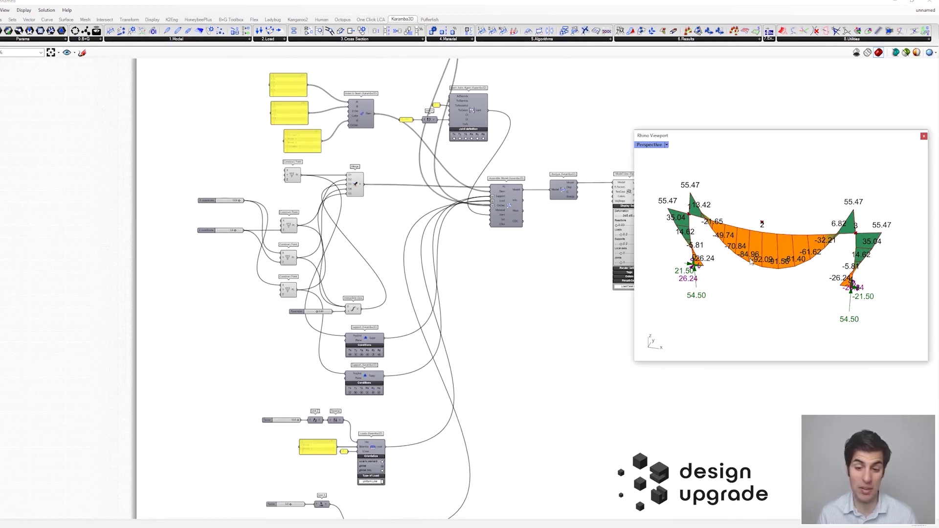
right_click_drag(778, 287, 772, 283)
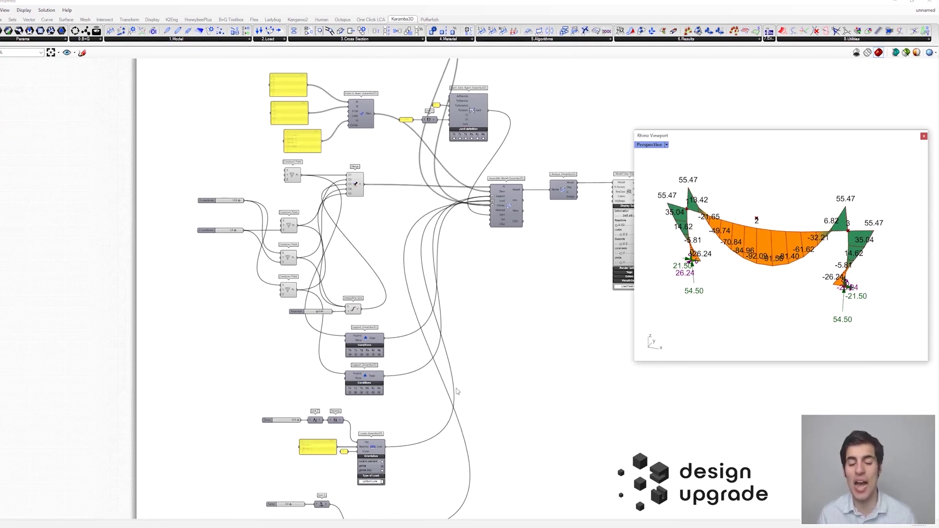
Release the Ry rotation condition of both Support components to return the bases to pinned
scroll(381, 409, "up", 3)
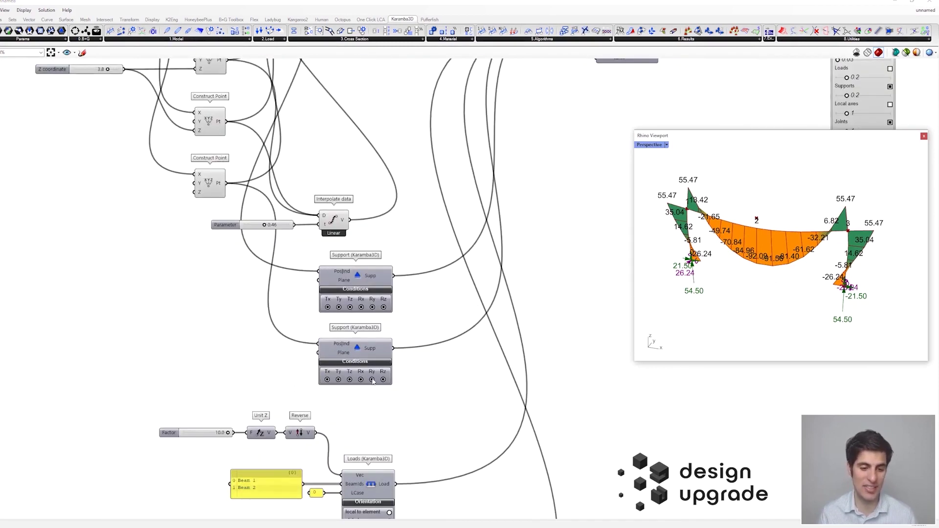
left_click(372, 380)
left_click(373, 307)
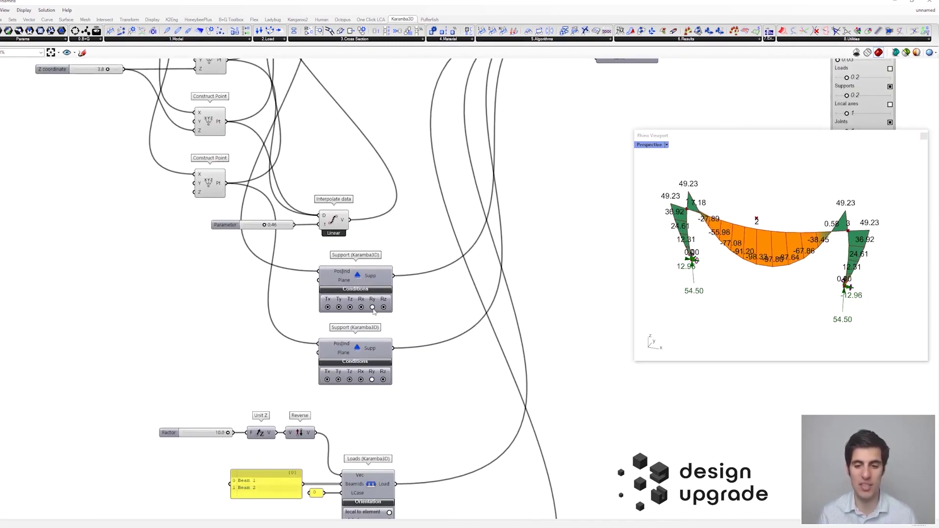
Activate Ry in the Beam-Joint-Agent's joint definition to hinge the beam at node 2
right_click_drag(539, 199, 442, 505)
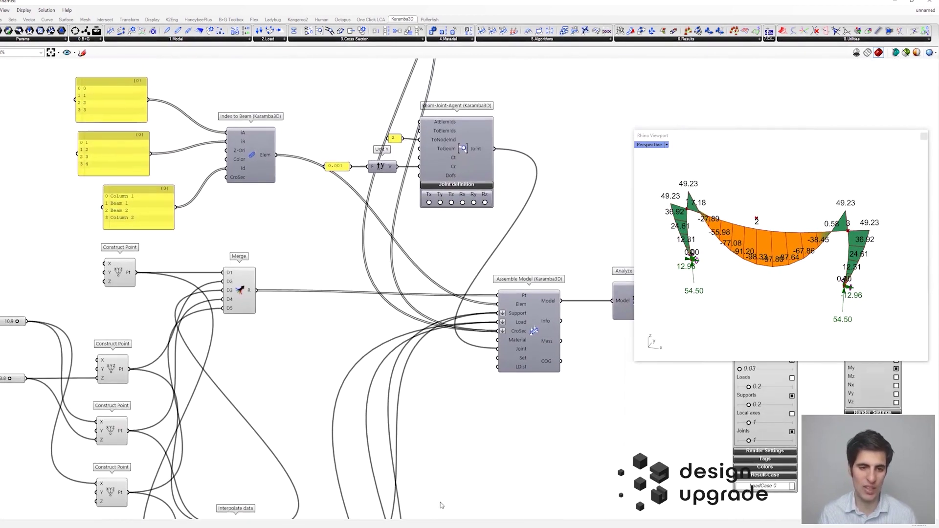
right_click_drag(510, 190, 491, 215)
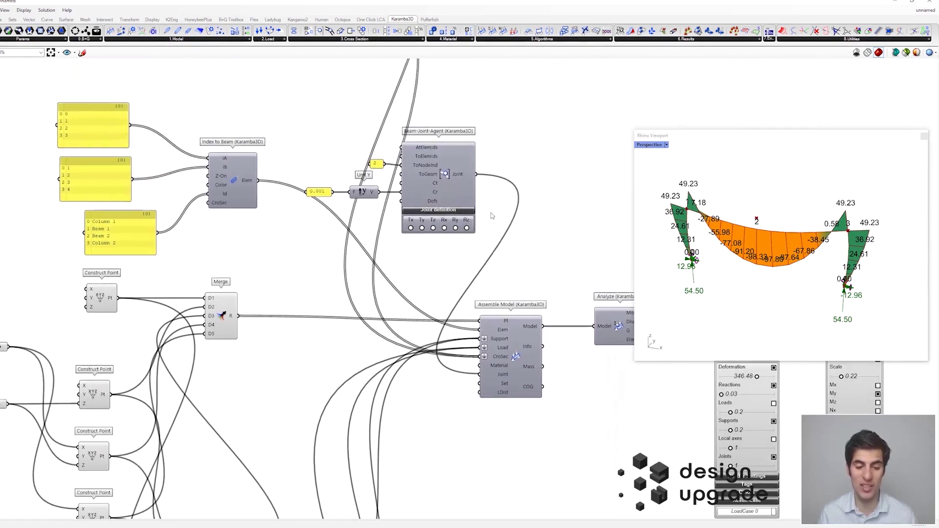
left_click(455, 228)
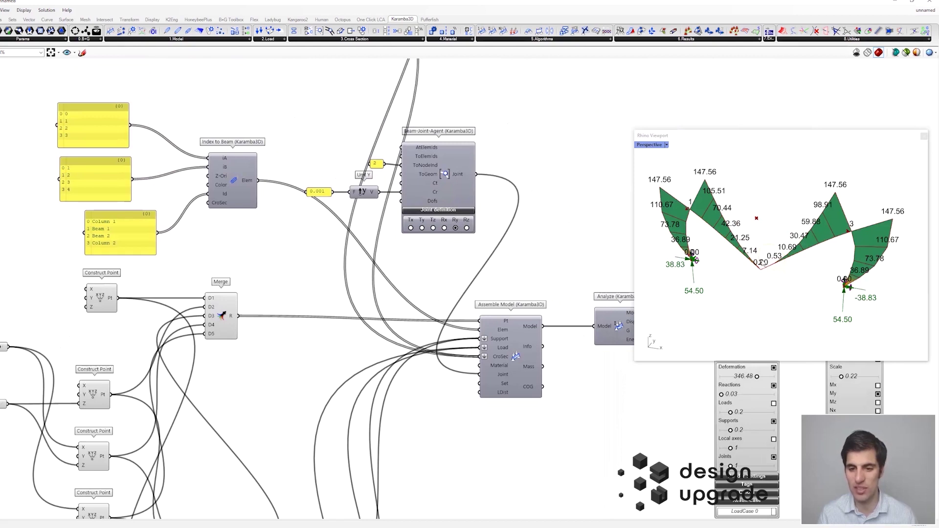
Switch off the Model View deformation and examine the My moment diagram around the hinge at node 2
right_click_drag(745, 268, 755, 271)
right_click_drag(551, 226, 345, 156)
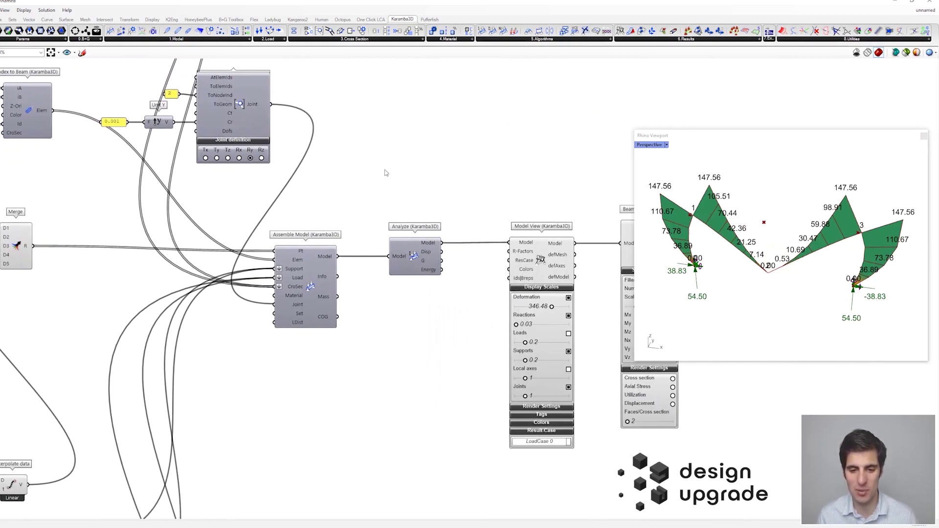
left_click(568, 298)
right_click_drag(775, 228, 759, 199)
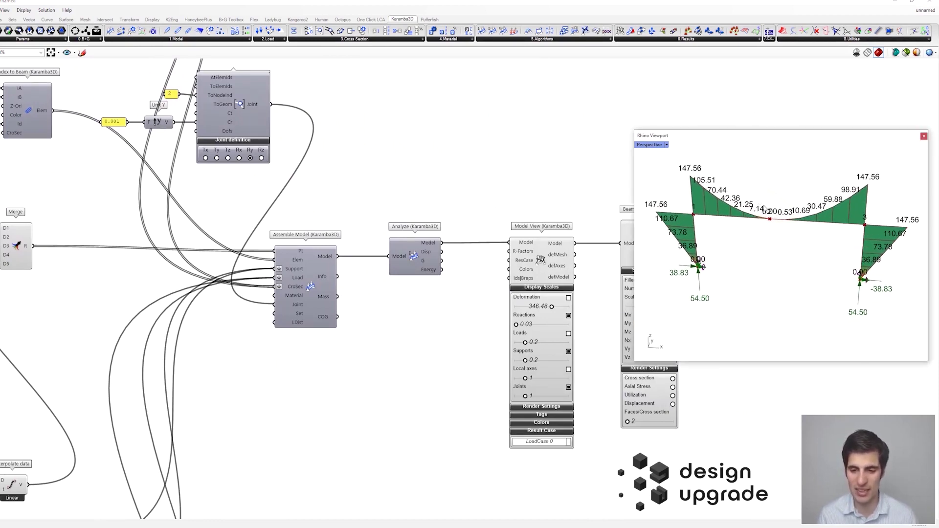
right_click_drag(780, 230, 772, 262)
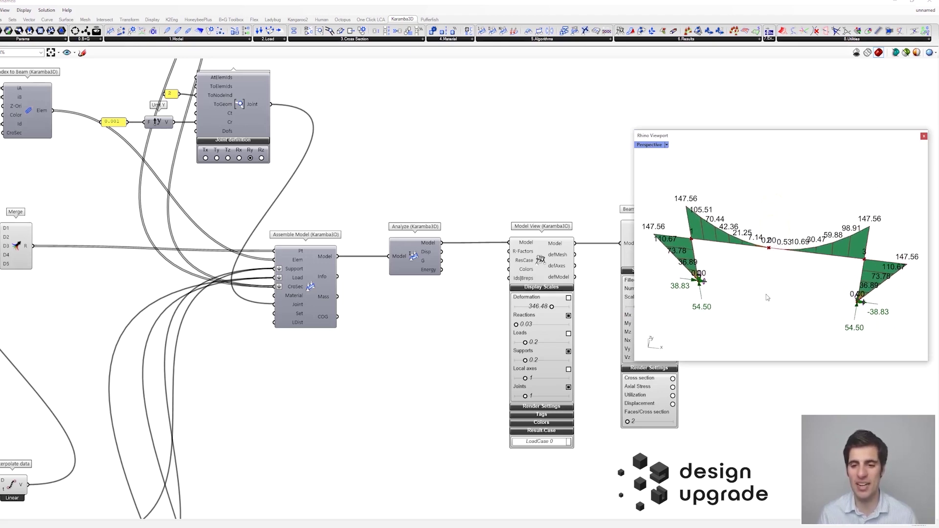
scroll(774, 245, "up", 11)
scroll(757, 247, "down", 11)
scroll(757, 249, "down", 7)
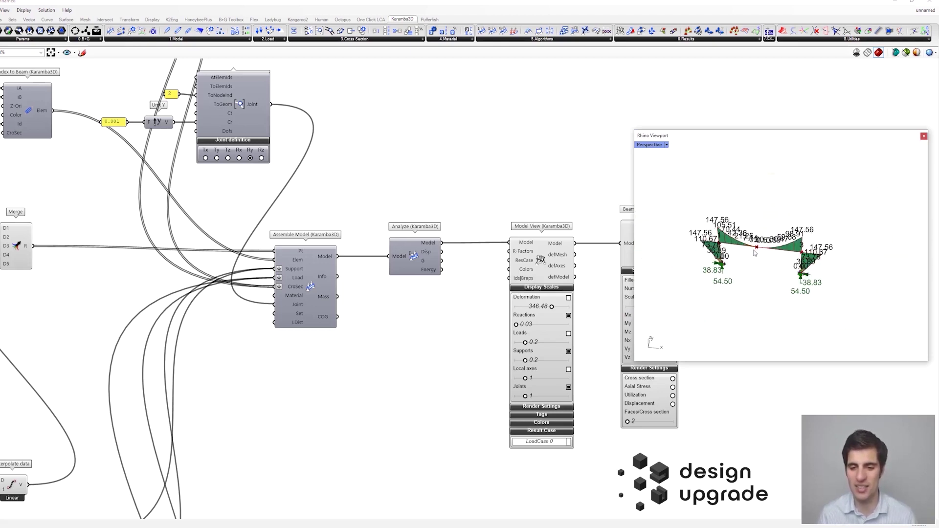
right_click_drag(757, 250, 743, 242)
Set the Interpolate data Parameter to 0.21 to shift the hinge toward node 1, and examine the moment diagram
right_click_drag(209, 352, 440, 216)
scroll(355, 284, "down", 3)
scroll(314, 298, "up", 5)
mouse_move(313, 298)
left_mouse_down()
mouse_move(288, 297)
mouse_move(351, 297)
mouse_move(295, 296)
left_mouse_up()
scroll(718, 243, "up", 4)
right_click_drag(719, 242, 714, 236)
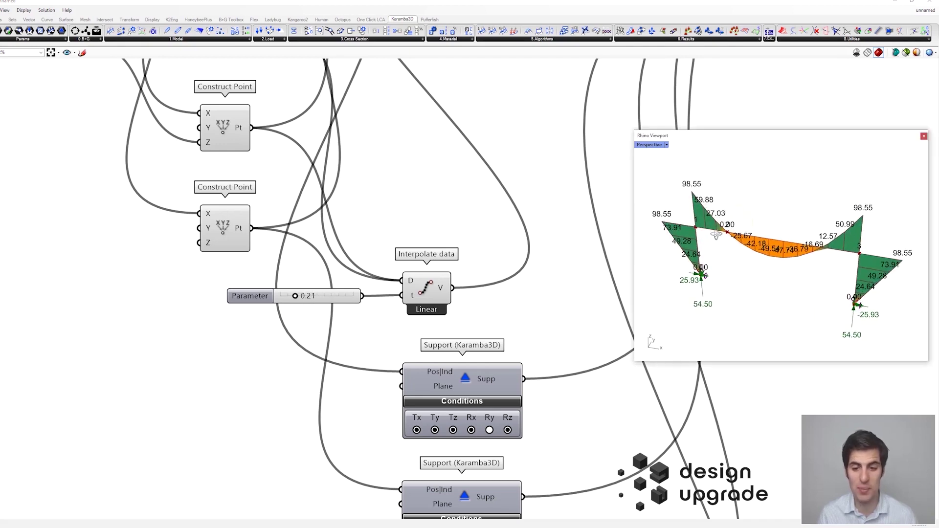
Lower the Interpolate data Parameter slightly further to bring the hinge closer to node 1
mouse_move(295, 296)
left_mouse_down()
mouse_move(348, 295)
mouse_move(293, 290)
left_mouse_up()
scroll(533, 183, "down", 3)
right_click_drag(526, 200, 356, 356)
scroll(443, 288, "down", 2)
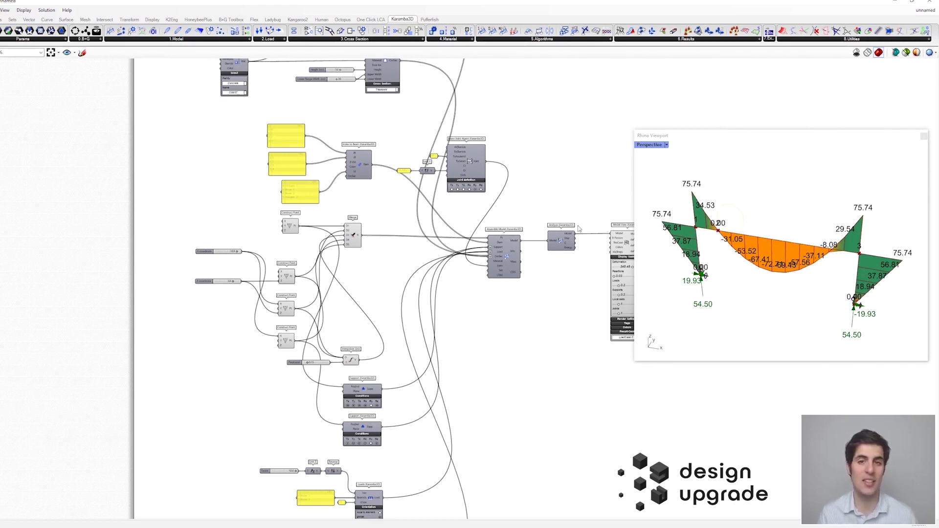
Reduce the Height of the cross section assigned to Beam 1 and Beam 2
right_click_drag(410, 103, 521, 288)
scroll(485, 200, "up", 4)
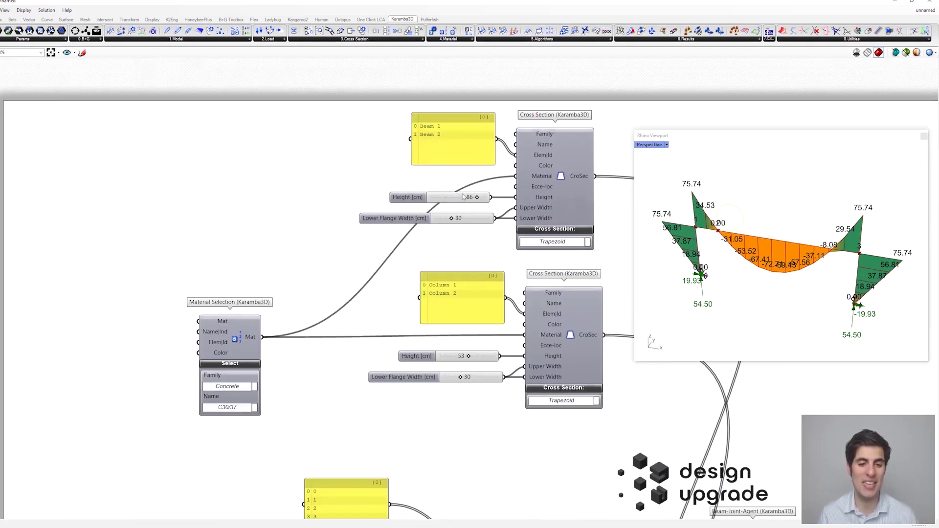
left_click_drag(484, 200, 454, 198)
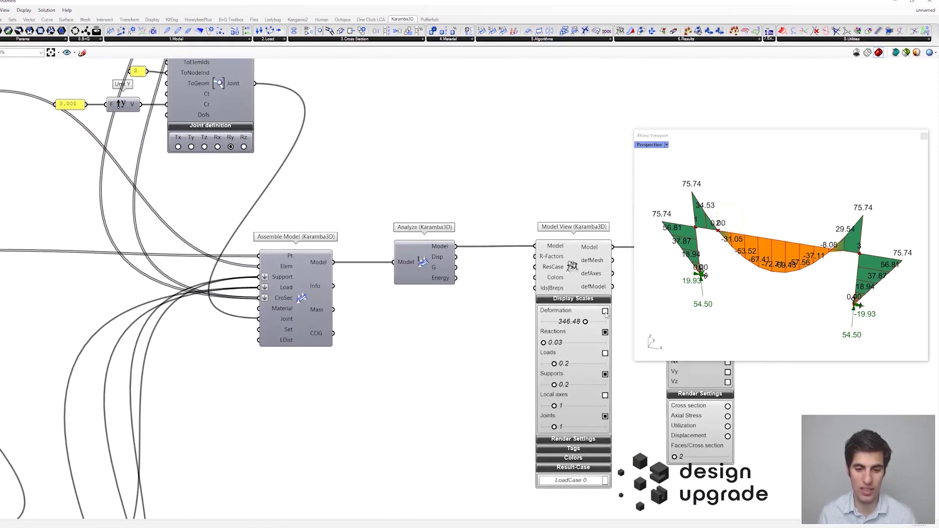
Switch the Model View deformation back on and set its scale to 226.06
left_click(606, 311)
left_click_drag(586, 323, 570, 323)
scroll(401, 203, "down", 3)
right_click_drag(397, 177, 544, 359)
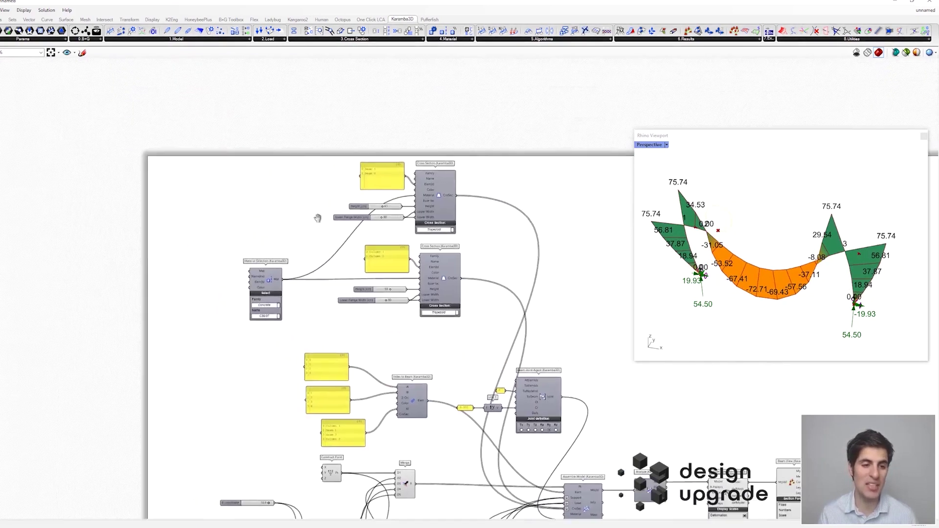
Switch off Filled, Numbers and My in the Beam View section forces to leave only the deformed frame
left_click_drag(428, 202, 427, 202)
scroll(498, 256, "down", 2)
scroll(758, 229, "down", 5)
right_click_drag(715, 373, 430, 192)
scroll(550, 256, "down", 2)
scroll(605, 325, "up", 3)
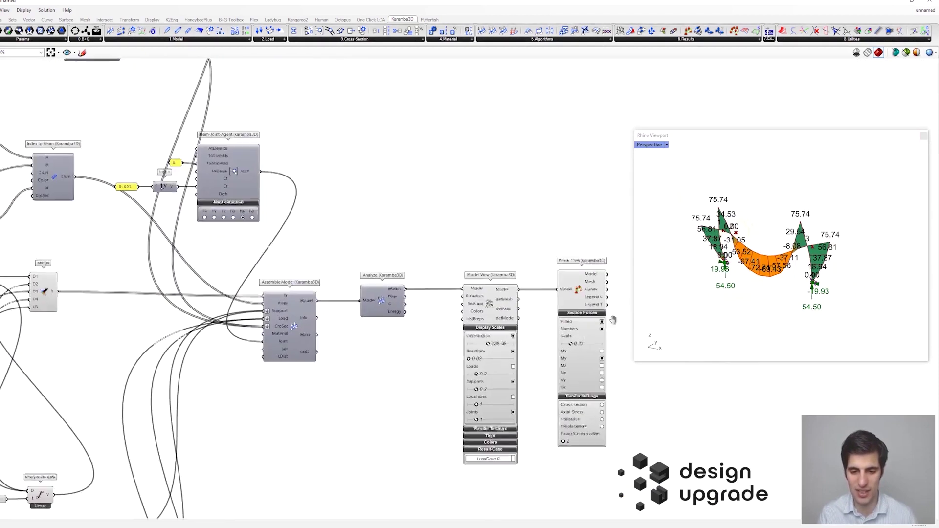
right_click_drag(612, 319, 556, 285)
scroll(554, 286, "up", 2)
left_click(546, 285)
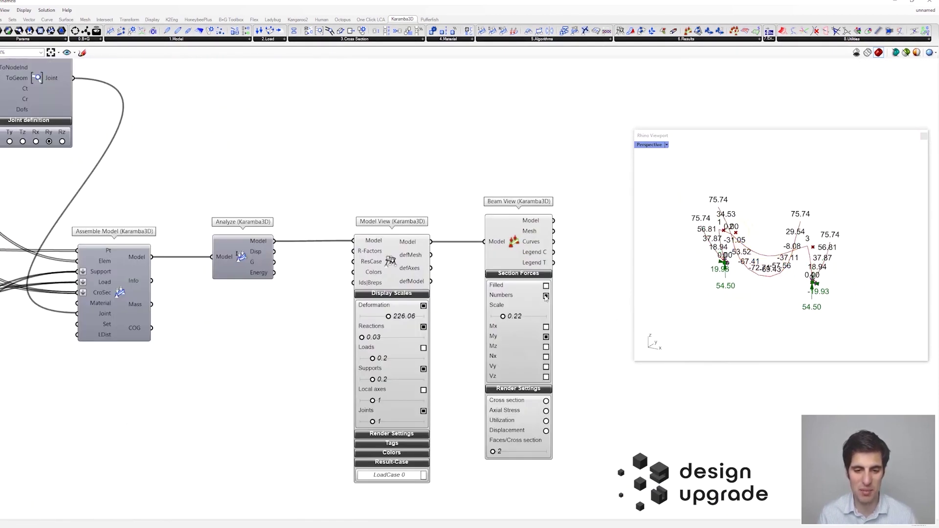
left_click(546, 296)
left_click(546, 337)
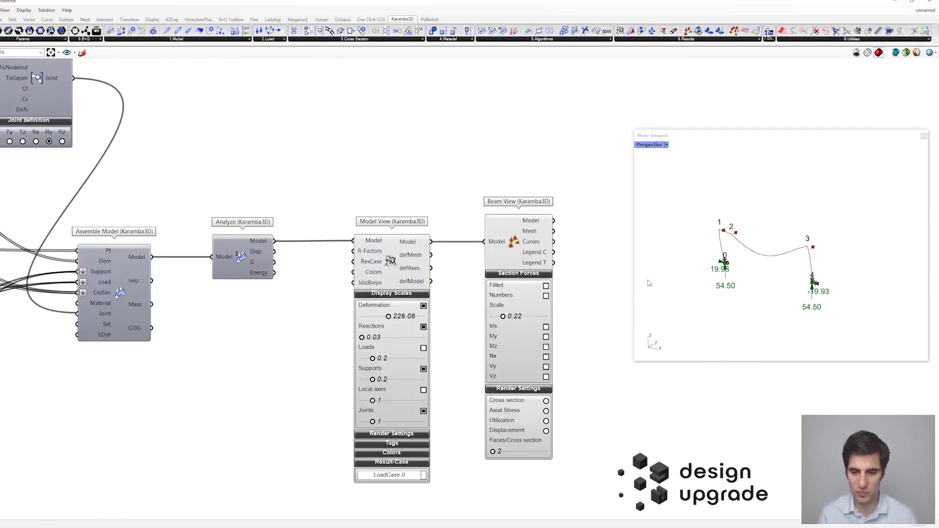
Inspect the deformed shape of the frame up close around the hinge at node 2
right_click_drag(698, 263, 762, 228)
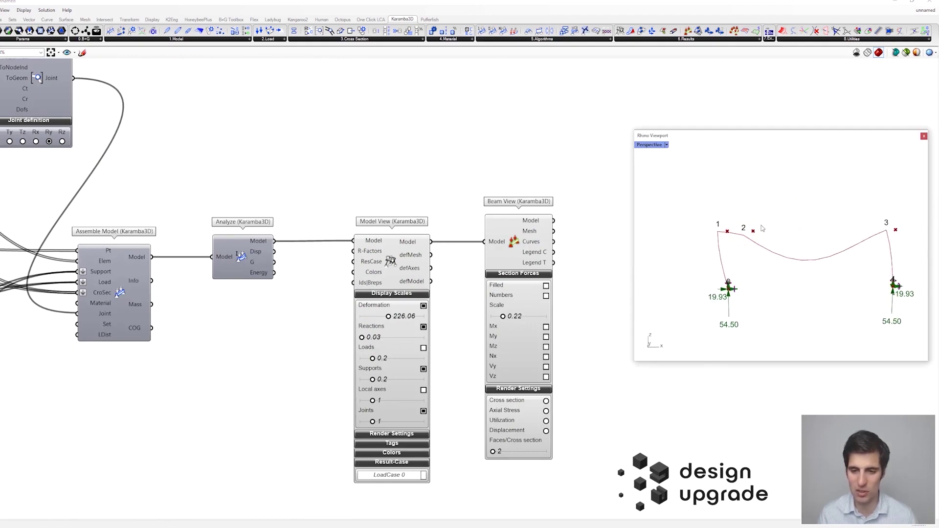
scroll(748, 233, "up", 3)
scroll(742, 243, "up", 2)
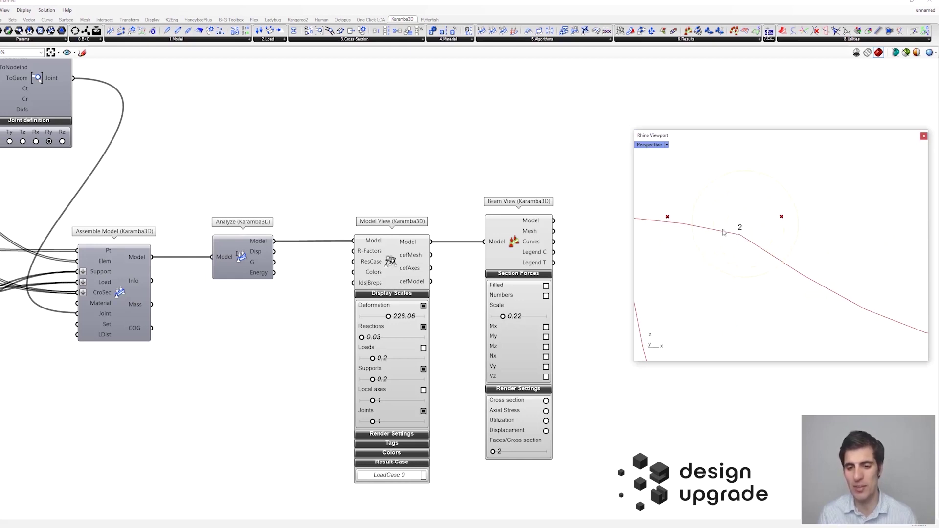
scroll(750, 240, "down", 5)
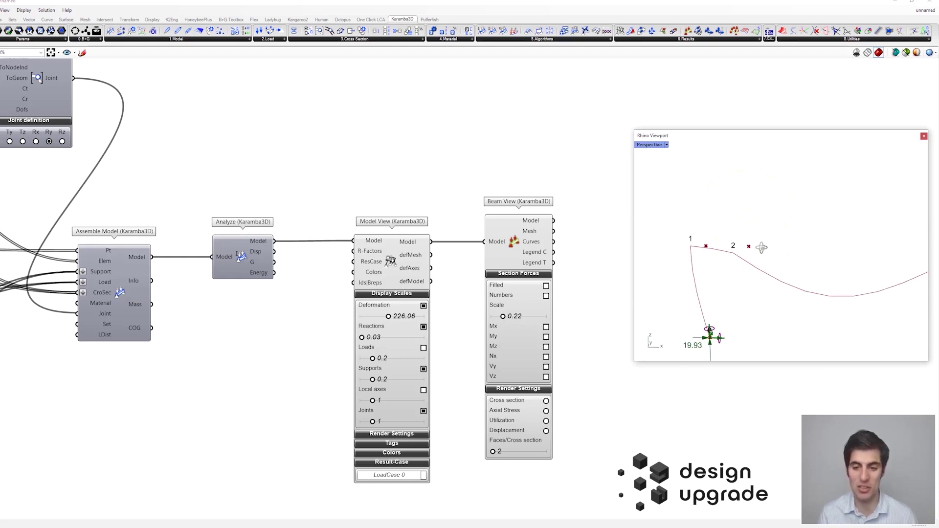
Turn off Multiline Data for the node number panel feeding the ToNodeInd input of the Beam-Joint-Agent
mouse_move(763, 247)
right_mouse_down()
mouse_move(770, 265)
mouse_move(760, 253)
mouse_move(771, 259)
mouse_move(772, 243)
right_mouse_up()
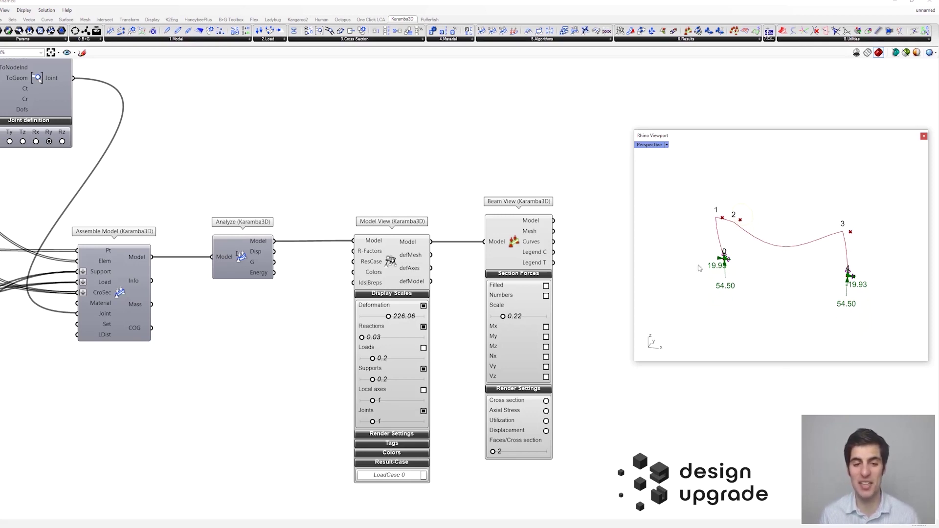
right_click_drag(182, 176, 558, 335)
right_click_drag(258, 226, 357, 221)
scroll(427, 254, "up", 1)
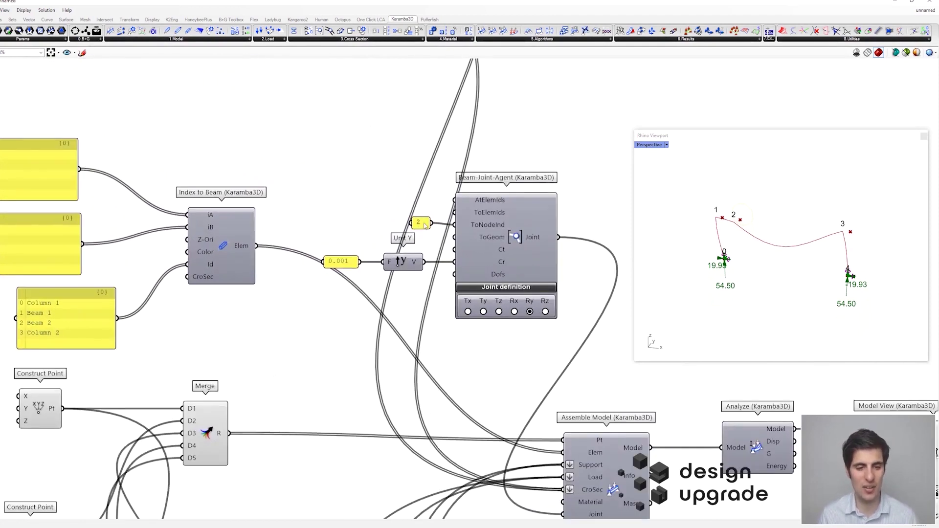
left_click_drag(420, 226, 418, 206)
scroll(398, 181, "up", 1)
right_click(402, 190)
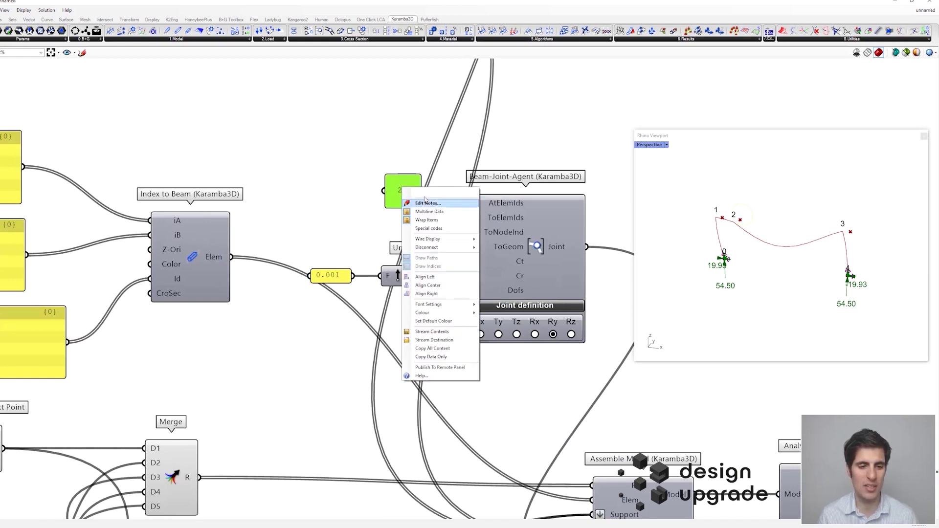
left_click(416, 221)
List nodes 2 and 3 in the ToNodeInd panel to place hinges at both nodes, and check the deformed frame
double_click(402, 196)
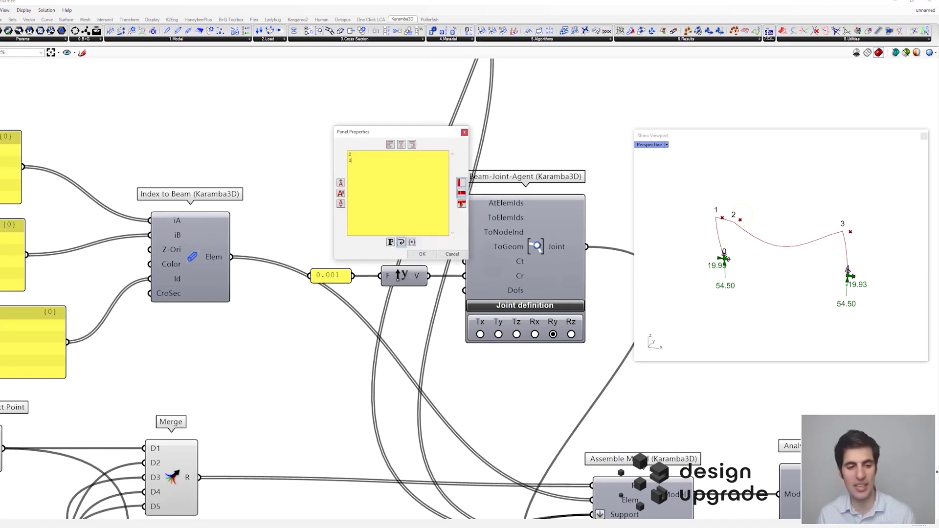
left_click(422, 254)
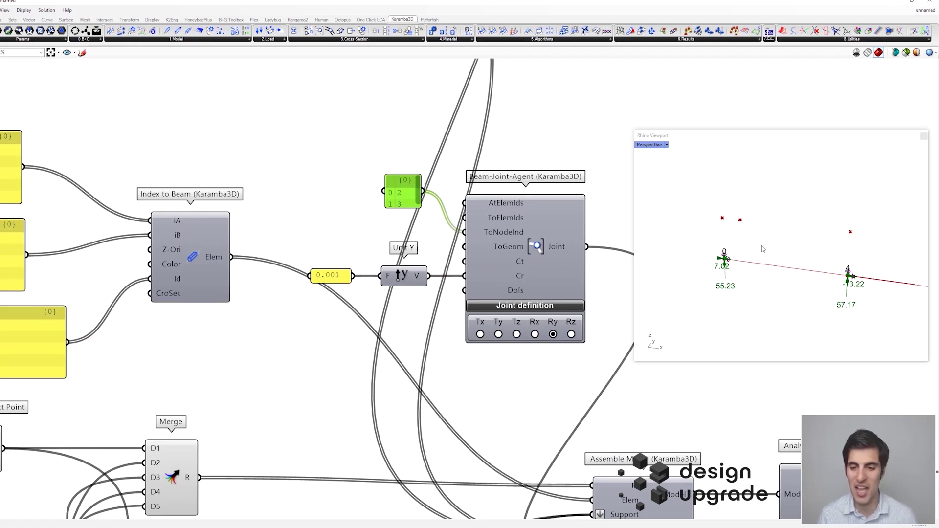
scroll(763, 249, "down", 5)
right_click_drag(747, 272, 748, 299)
right_click_drag(549, 401, 395, 228)
scroll(436, 241, "down", 2)
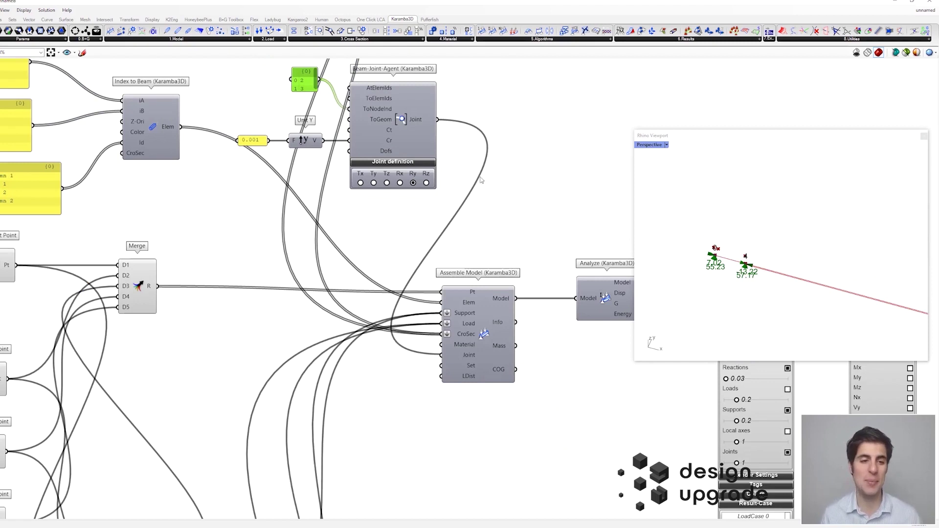
Remove node 3 from the ToNodeInd panel, leaving only node 2 as the hinge location
double_click(311, 87)
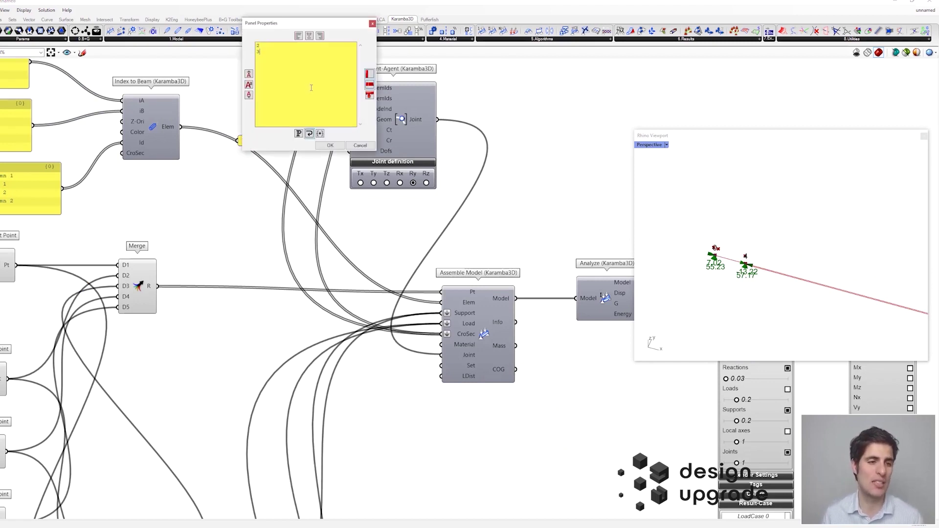
left_click(330, 145)
scroll(715, 217, "up", 5)
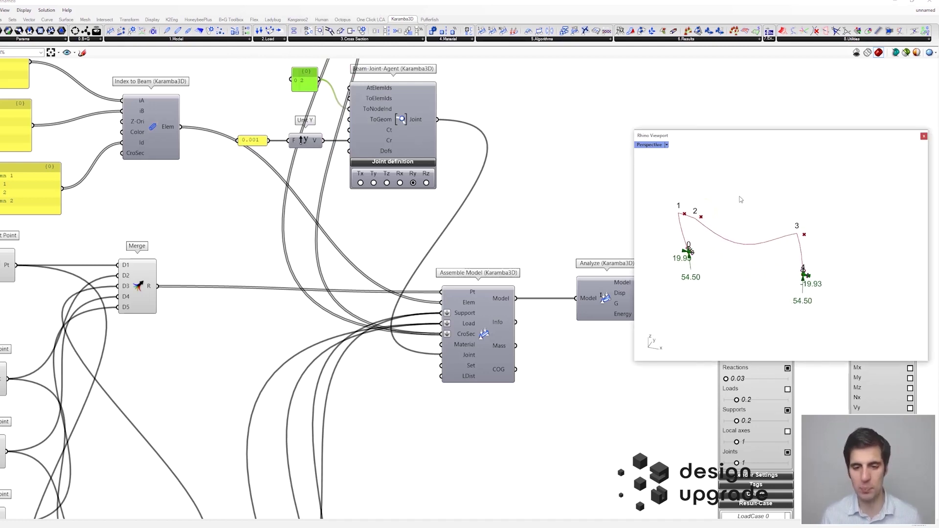
Switch off Ry in the Beam-Joint-Agent joint definition to view the frame without the hinge at node 2
scroll(499, 189, "down", 3)
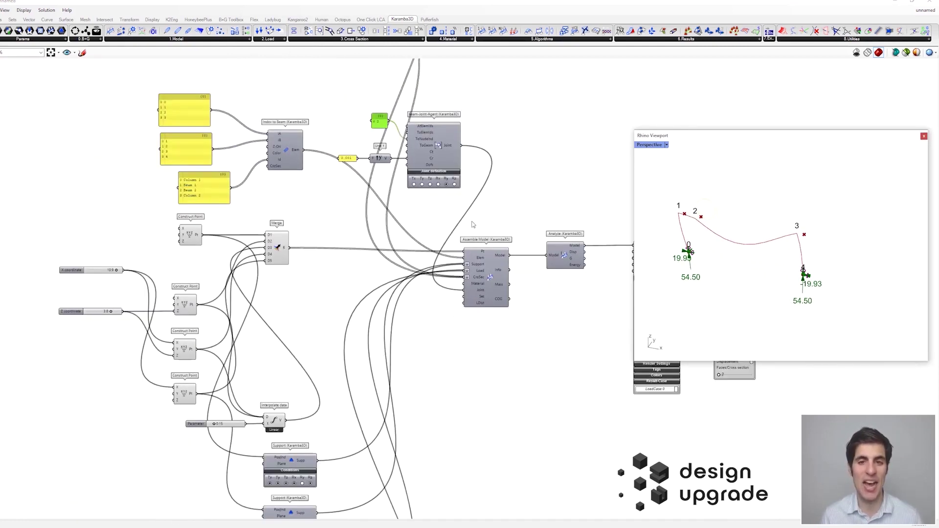
right_click_drag(352, 363, 355, 384)
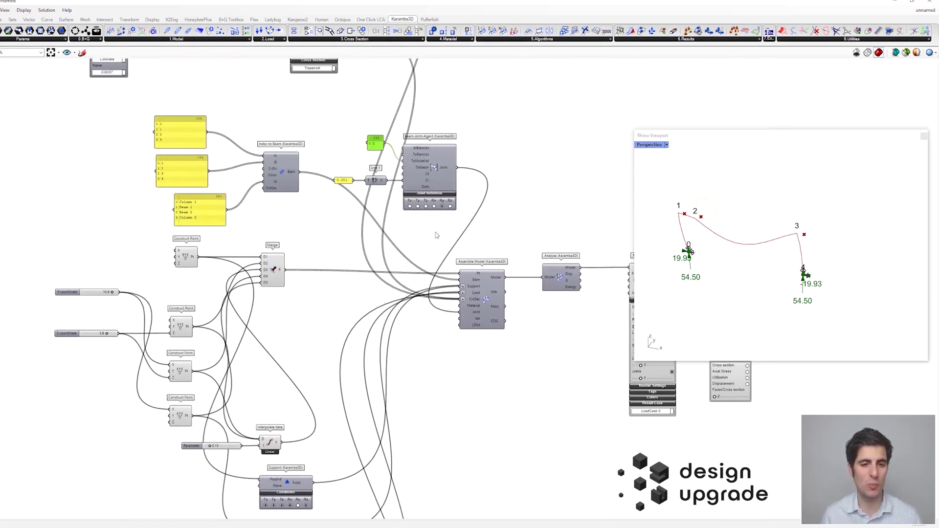
scroll(438, 235, "up", 3)
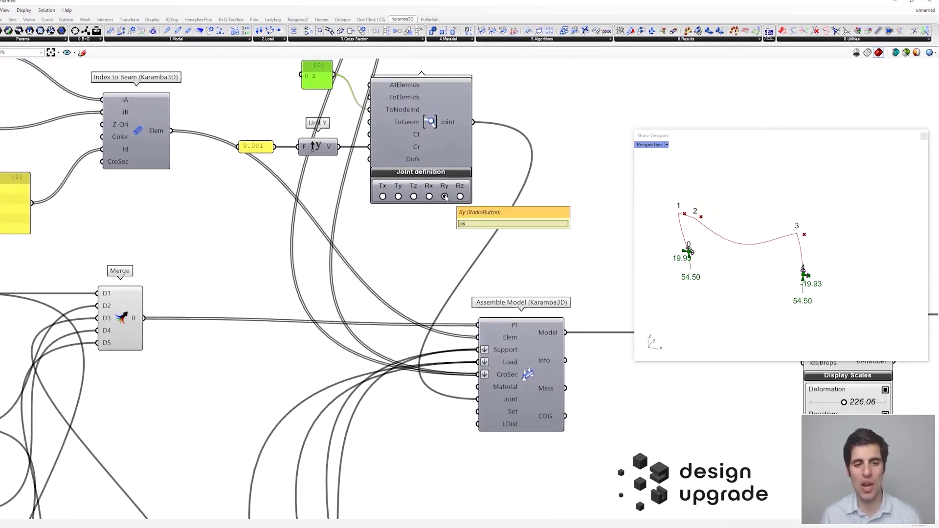
left_click(444, 196)
right_click_drag(721, 201, 660, 199)
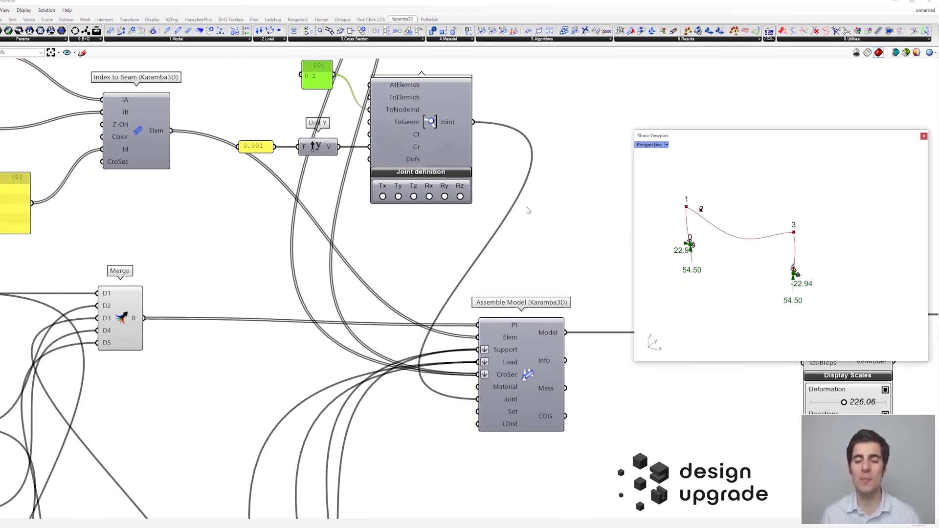
Set the Model View result case to LoadCase 1
scroll(527, 202, "down", 5)
right_click_drag(447, 335, 324, 255)
scroll(377, 241, "up", 5)
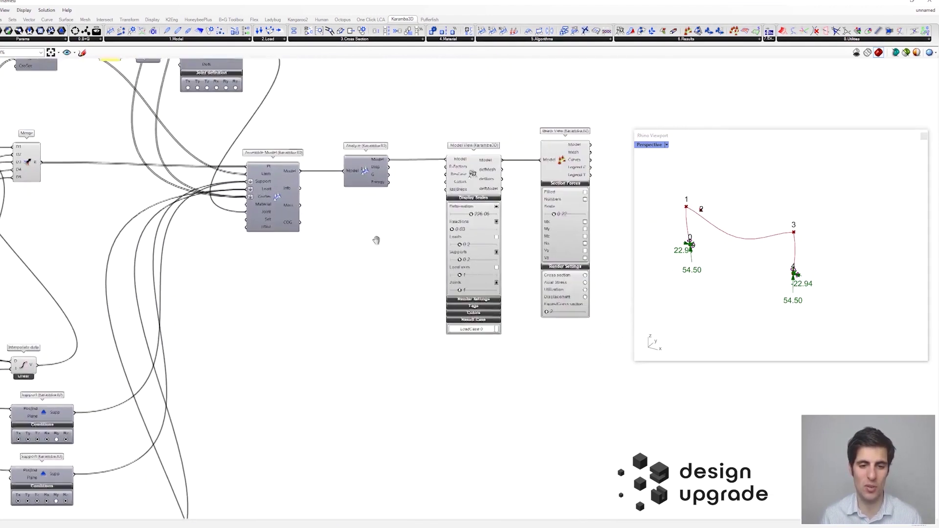
scroll(422, 160, "up", 2)
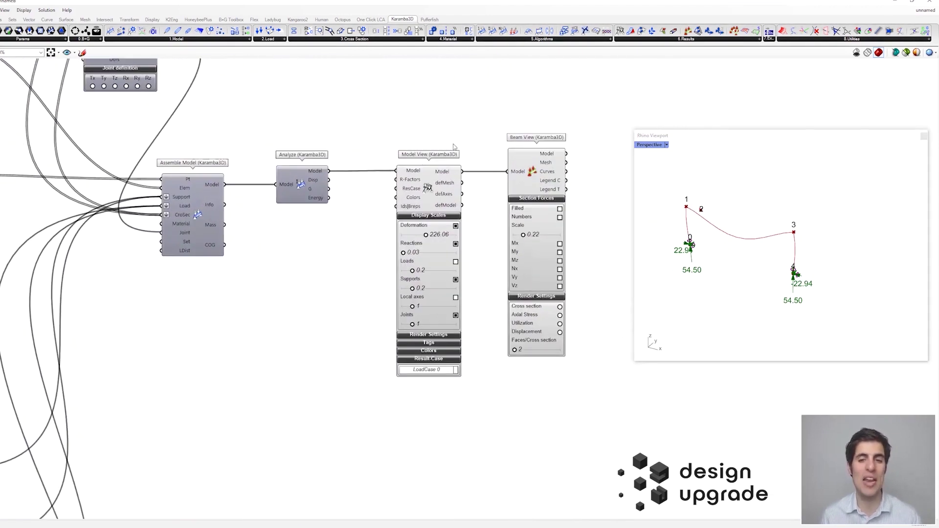
scroll(443, 142, "up", 3)
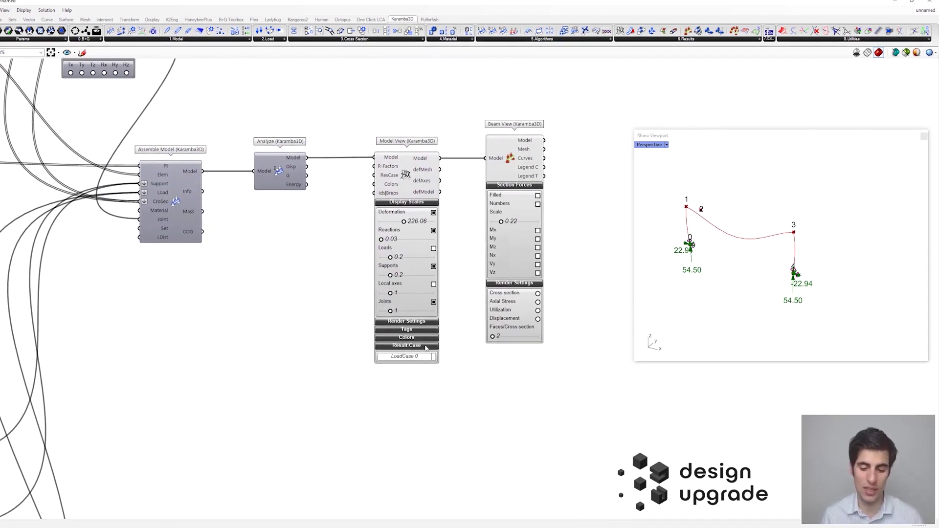
scroll(417, 360, "up", 1)
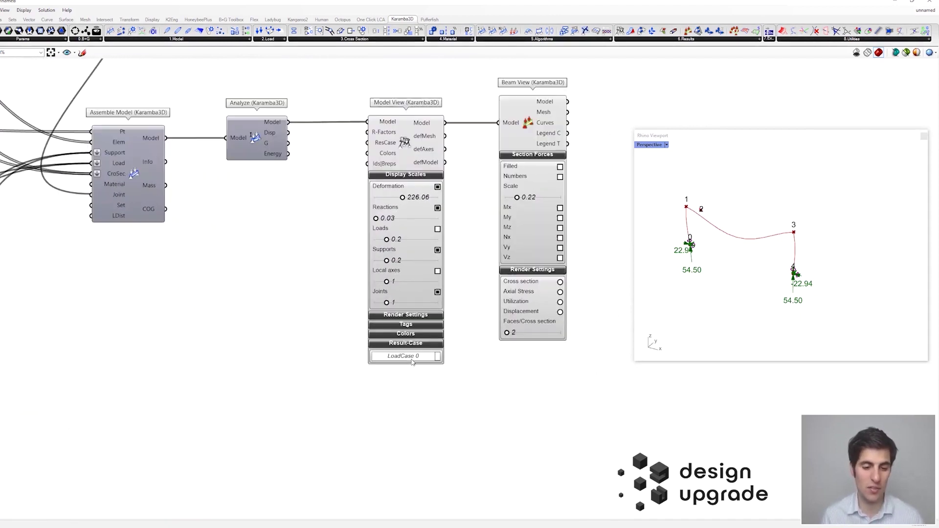
left_click(412, 361)
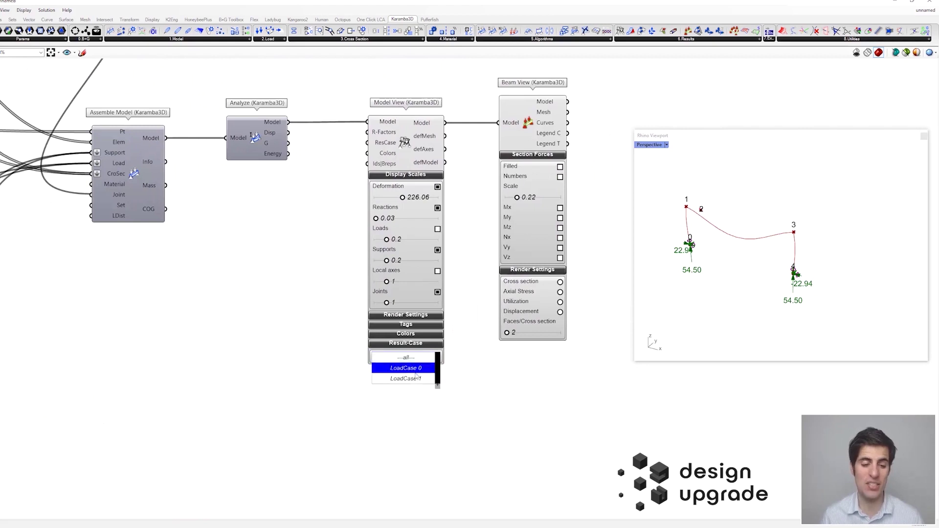
left_click(415, 380)
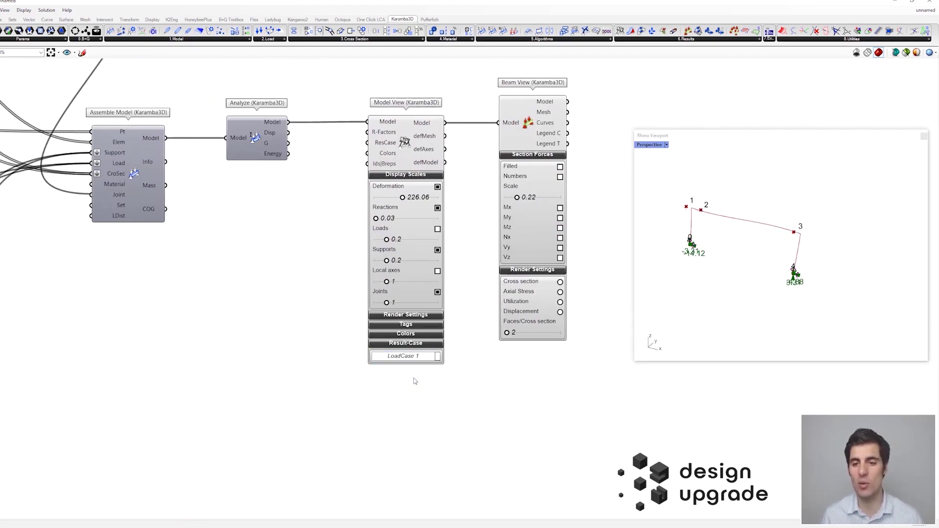
Switch on the Loads display in the Model View and view the frame more frontally
scroll(335, 262, "down", 2)
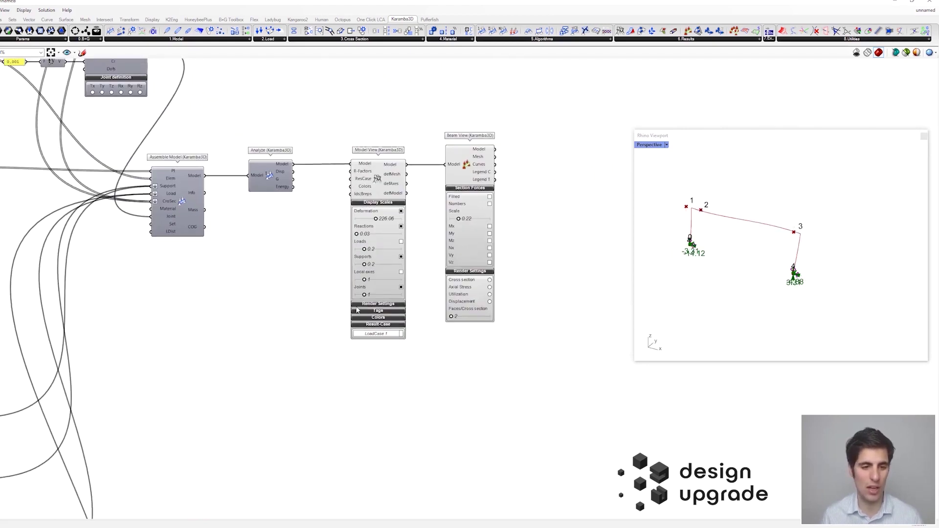
scroll(394, 243, "up", 1)
left_click(401, 241)
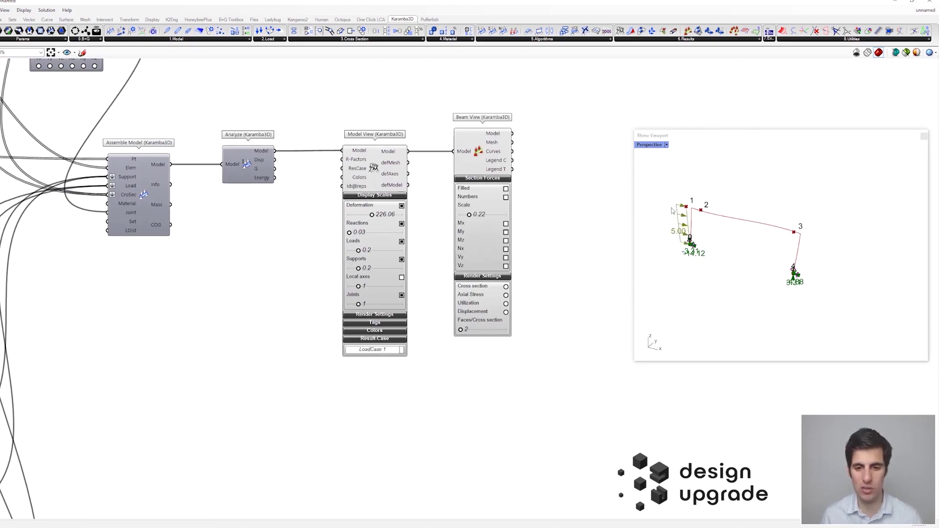
right_click_drag(715, 207, 737, 194)
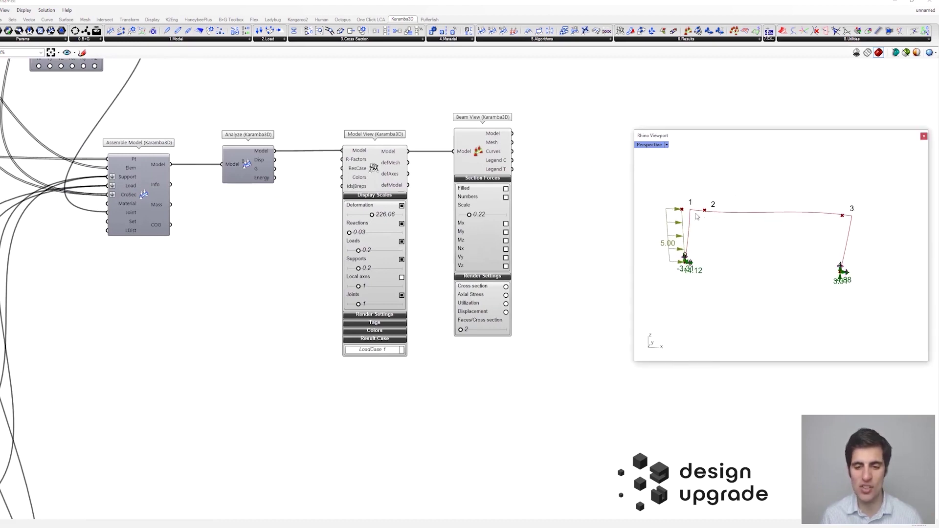
Show the My bending moment diagram as filled in the Beam View section forces and inspect it around the frame
scroll(343, 211, "down", 2)
right_click_drag(283, 239, 335, 199)
scroll(514, 169, "up", 2)
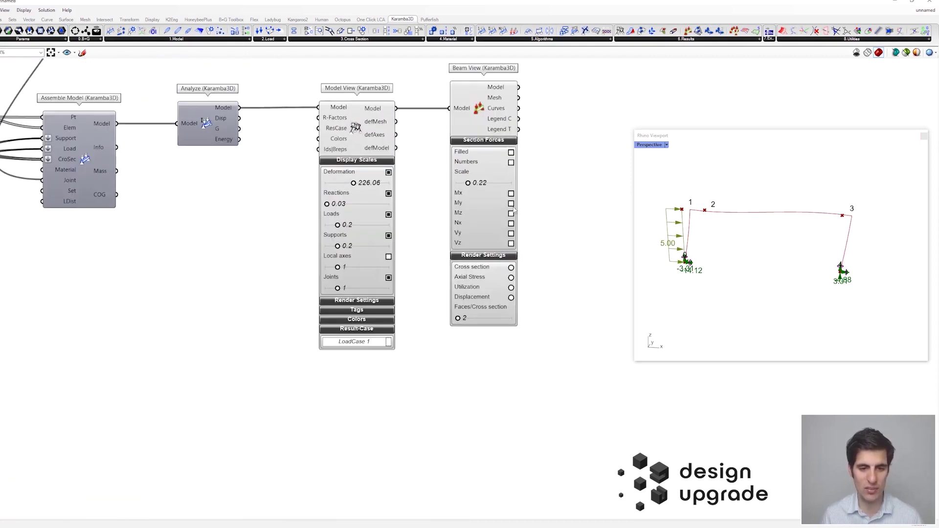
left_click(511, 203)
left_click(511, 152)
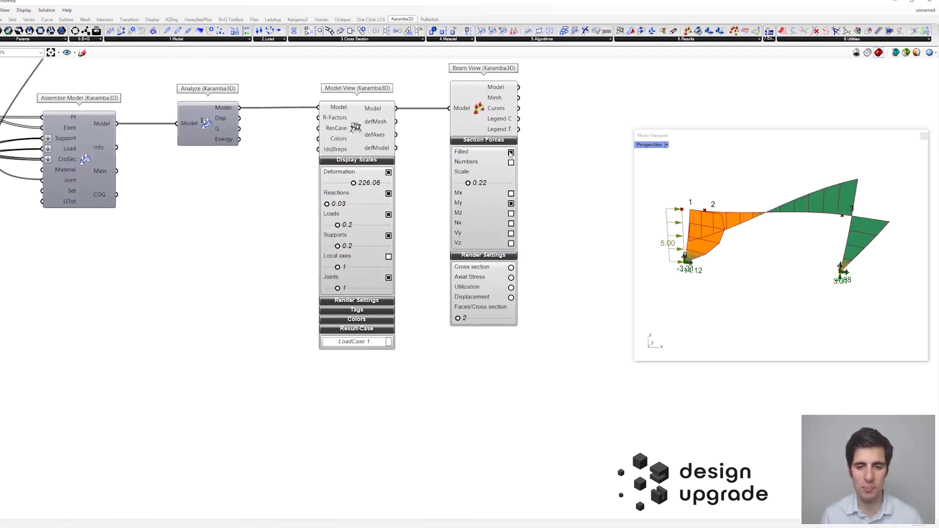
right_click_drag(833, 215, 782, 228)
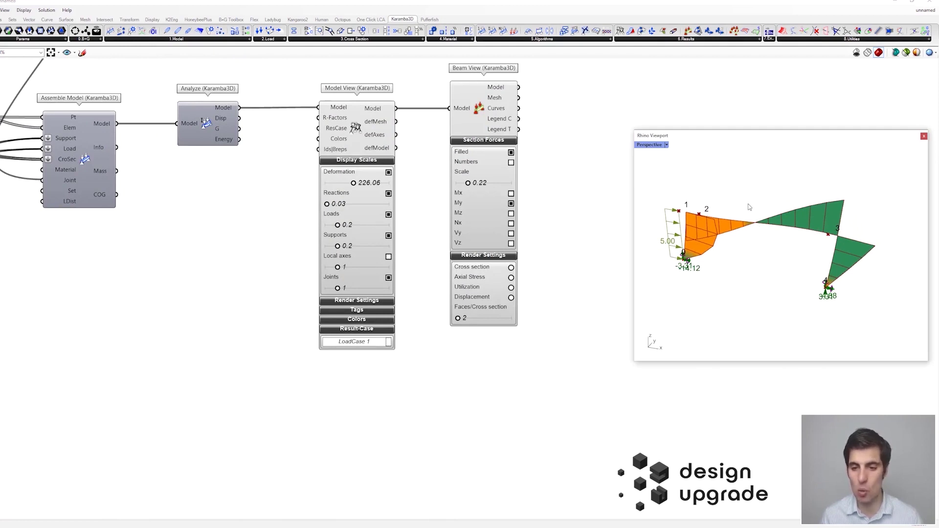
right_click_drag(744, 215, 751, 215)
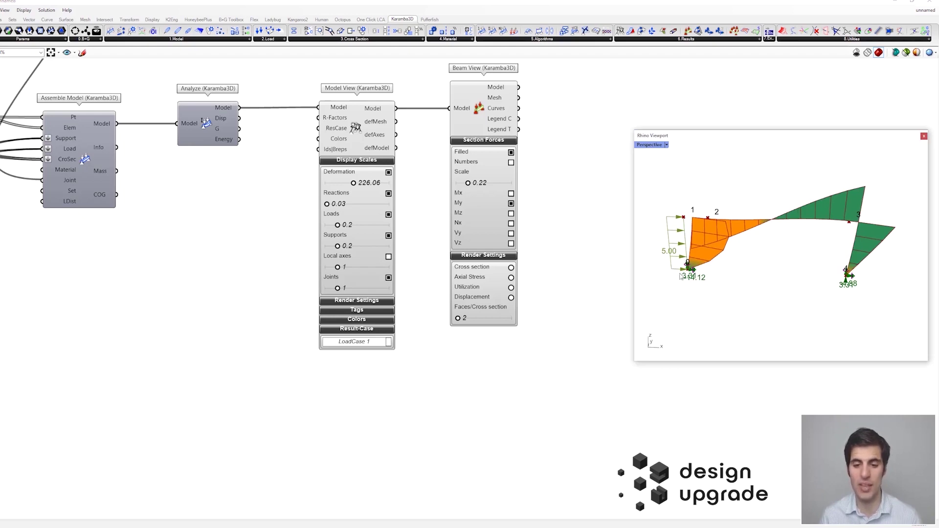
Switch Ry back on in the Beam-Joint-Agent joint definition to restore the hinge at node 2
scroll(139, 413, "down", 3)
right_click_drag(132, 405, 437, 201)
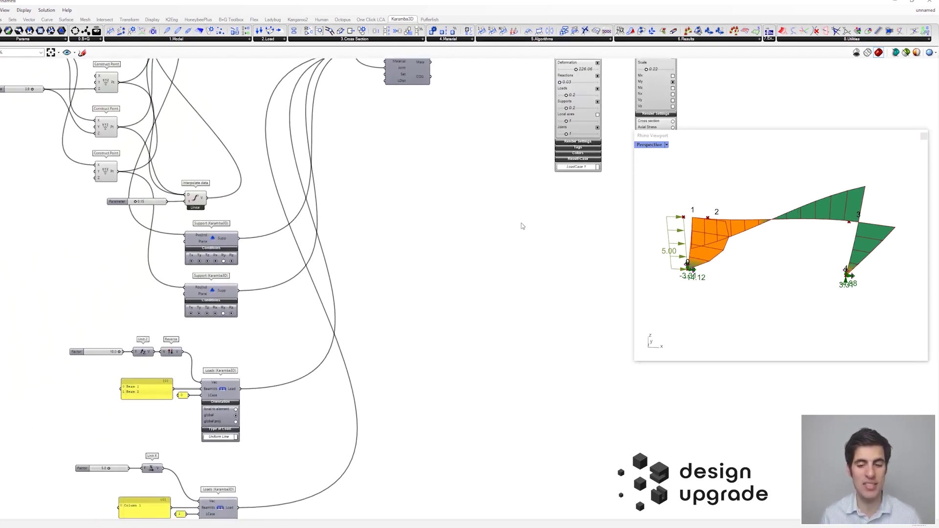
right_click_drag(522, 224, 443, 274)
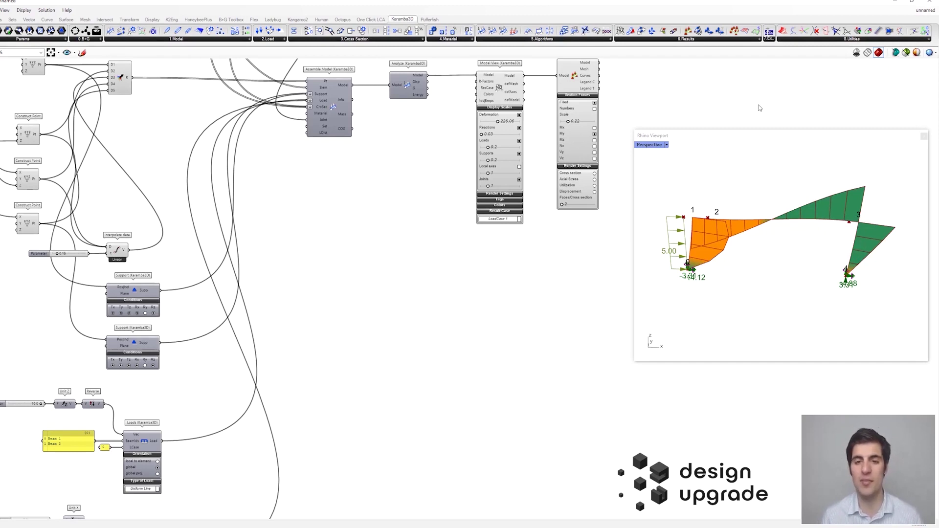
right_click_drag(380, 198, 327, 267)
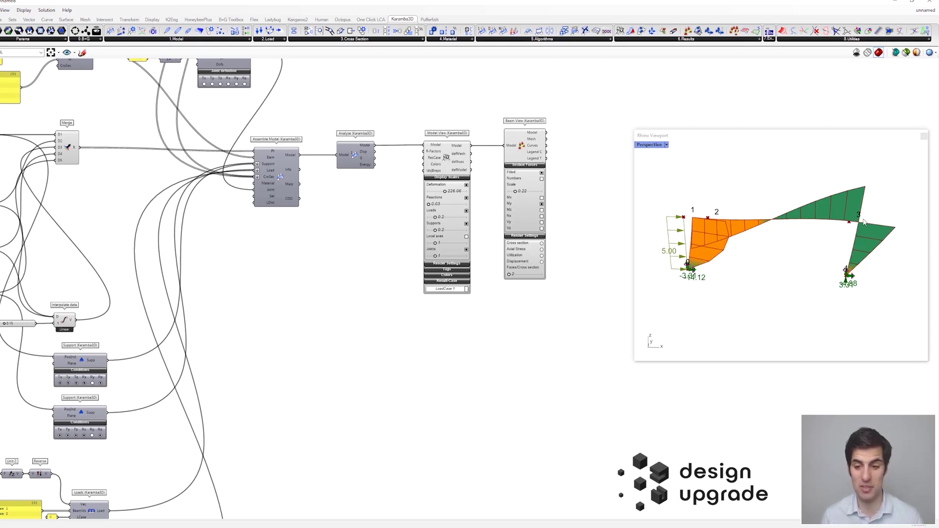
right_click_drag(316, 157, 501, 236)
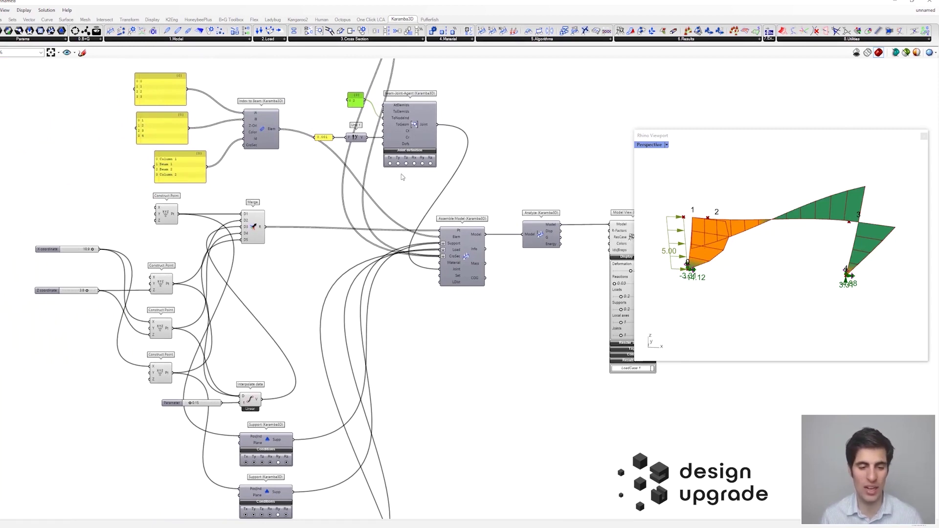
scroll(401, 175, "up", 1)
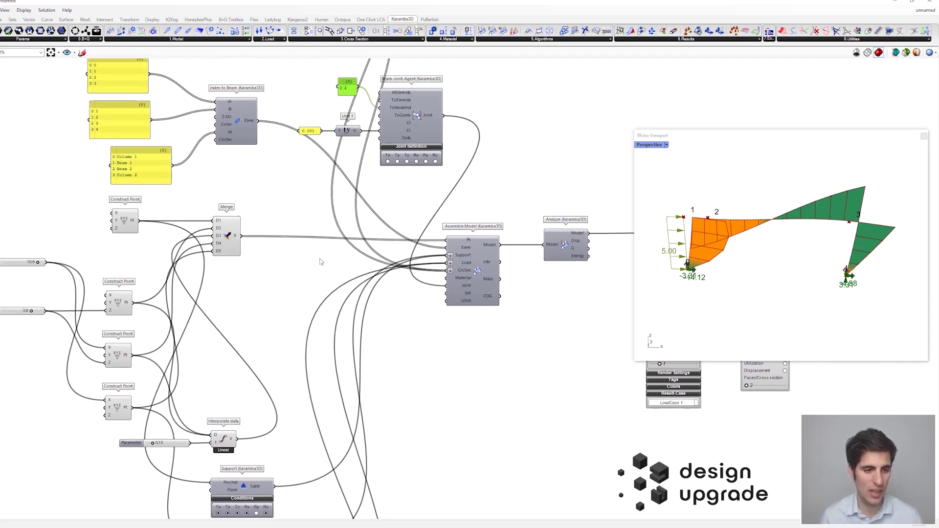
right_click_drag(476, 153, 462, 134)
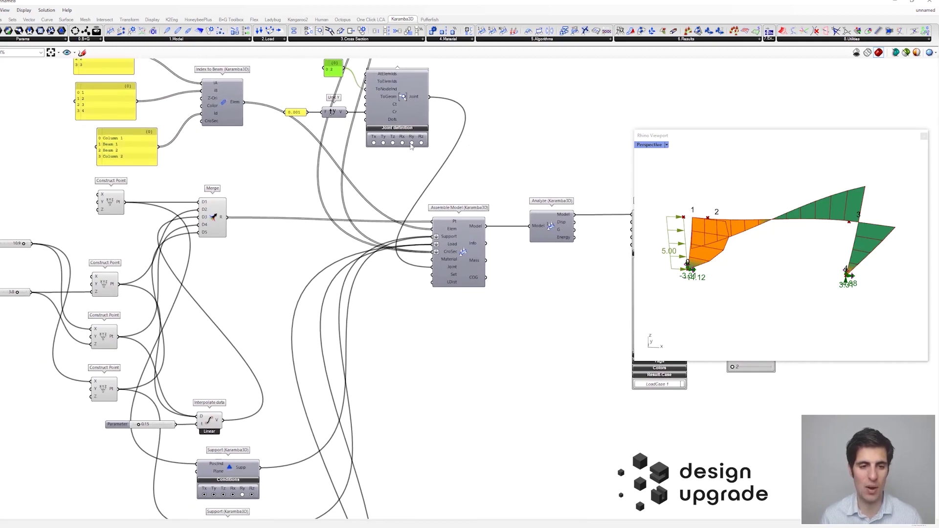
left_click(412, 143)
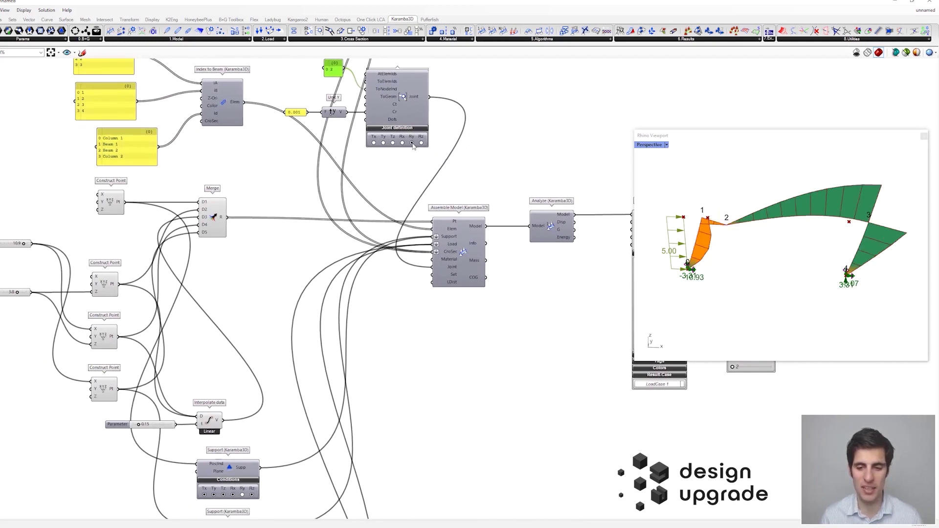
Set the Parameter slider of Interpolate data to 0.01 to move node 2 close to node 1
right_click_drag(118, 349, 181, 289)
left_click_drag(203, 365, 197, 365)
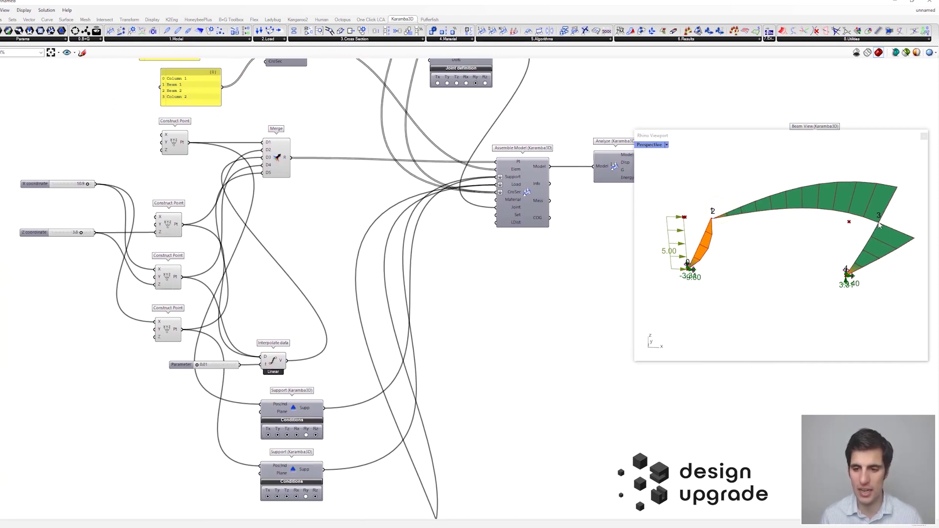
Add node 3 to the Beam-Joint-Agent's node index list so that nodes 2 and 3 are both hinged
right_click_drag(374, 125, 358, 204)
scroll(377, 103, "up", 2)
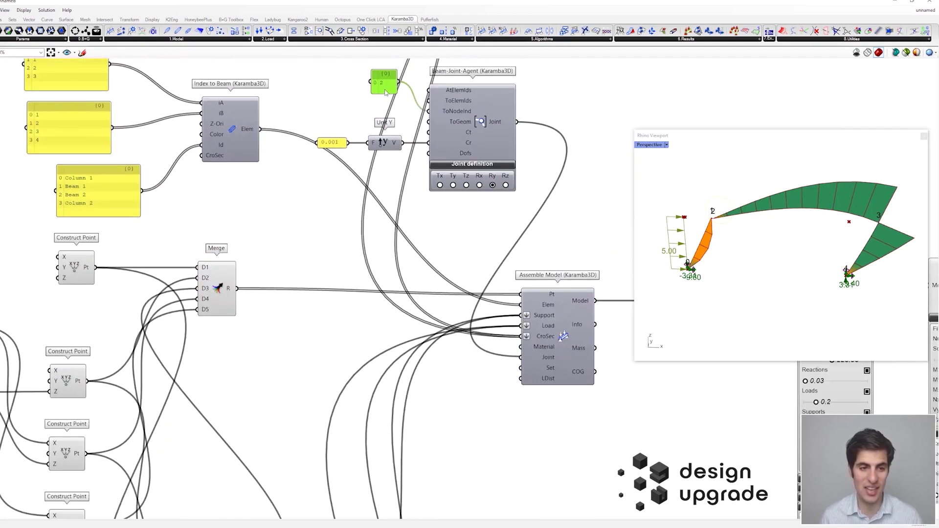
double_click(386, 91)
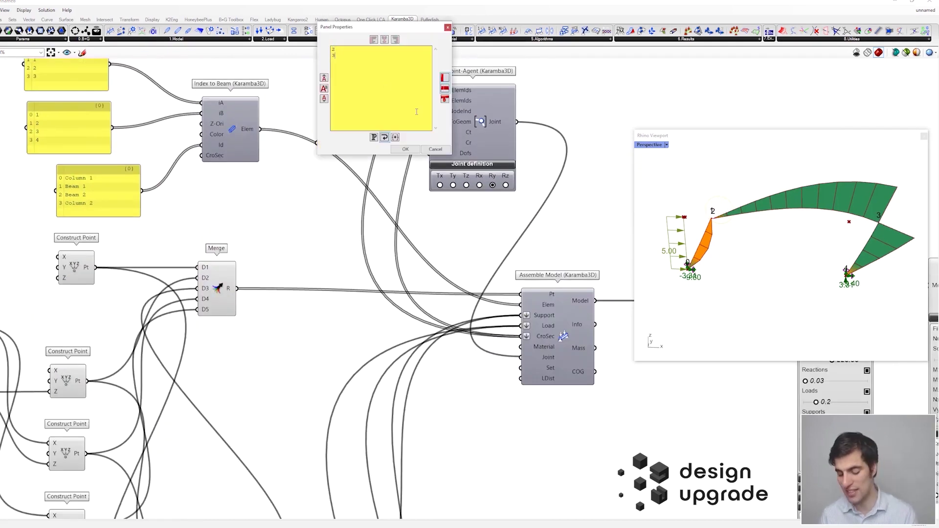
left_click(408, 150)
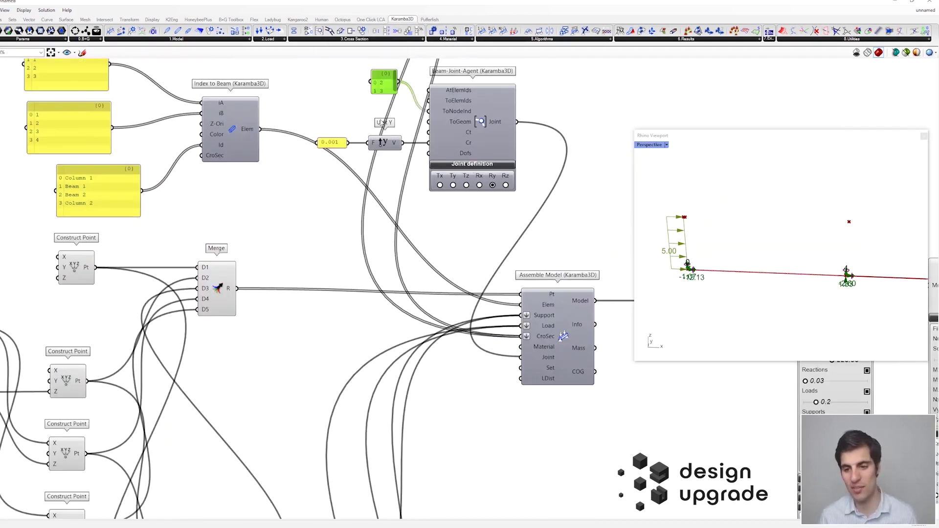
Remove node 3 from the joint's node index list, keeping only node 2
double_click(376, 89)
type("2")
left_click(412, 153)
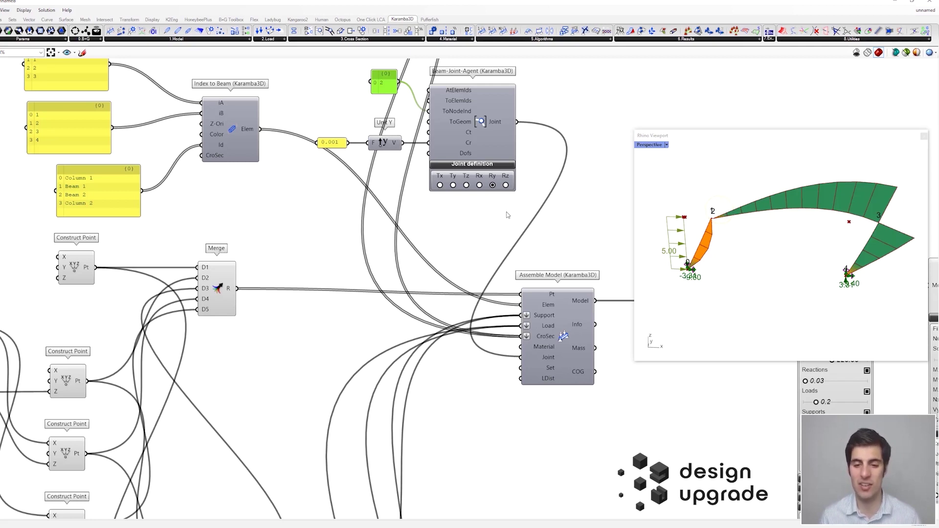
Fix the Ry rotation in the conditions of both Support components
scroll(453, 245, "down", 2)
right_click_drag(392, 341, 432, 93)
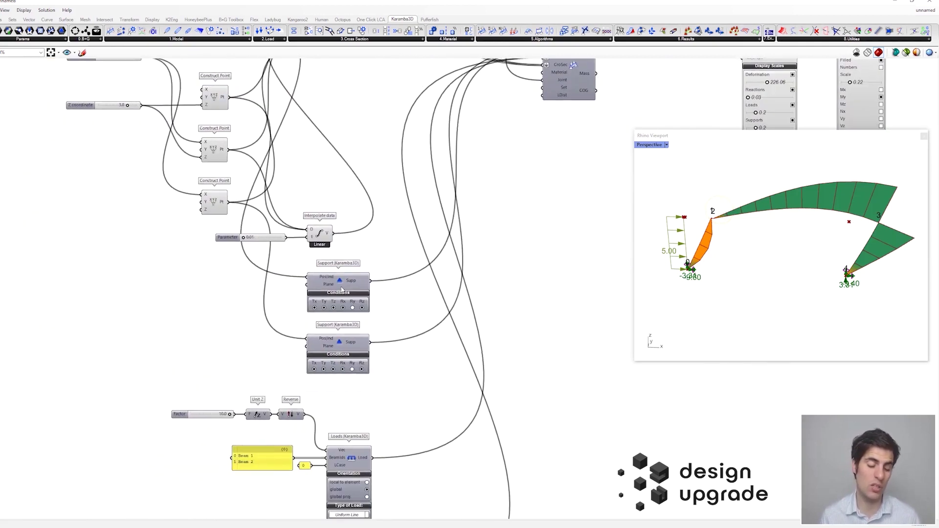
left_click(353, 369)
left_click(352, 309)
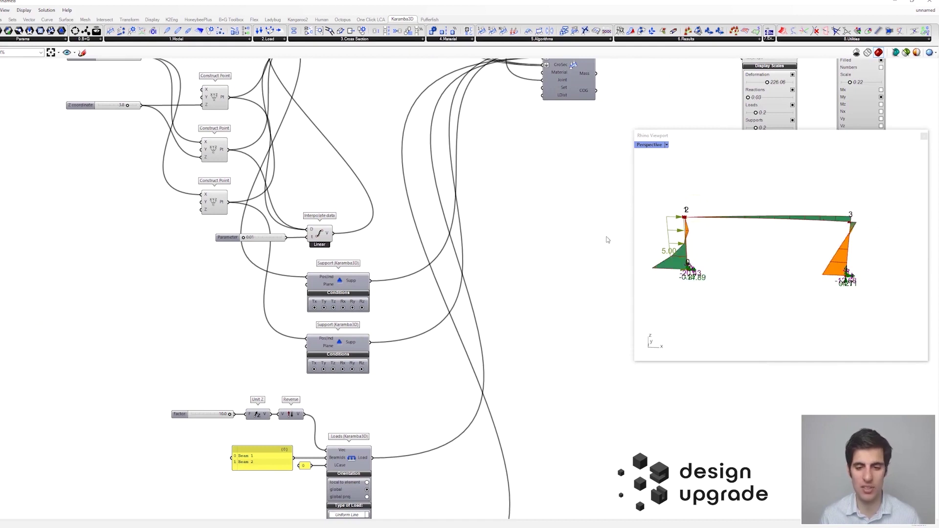
Switch off Ry in the Beam-Joint-Agent joint definition to make the connection at node 2 rigid, and check the frame's moment diagram
right_click_drag(492, 185, 399, 361)
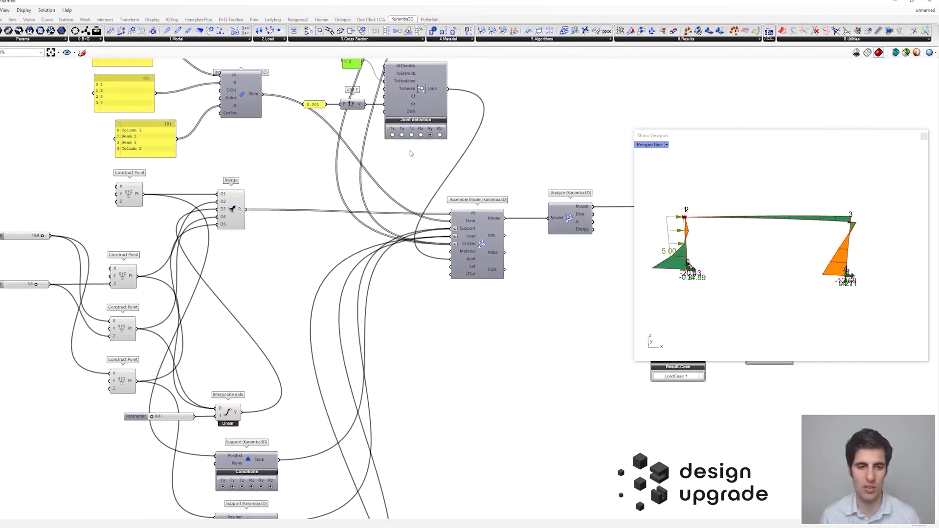
left_click(431, 139)
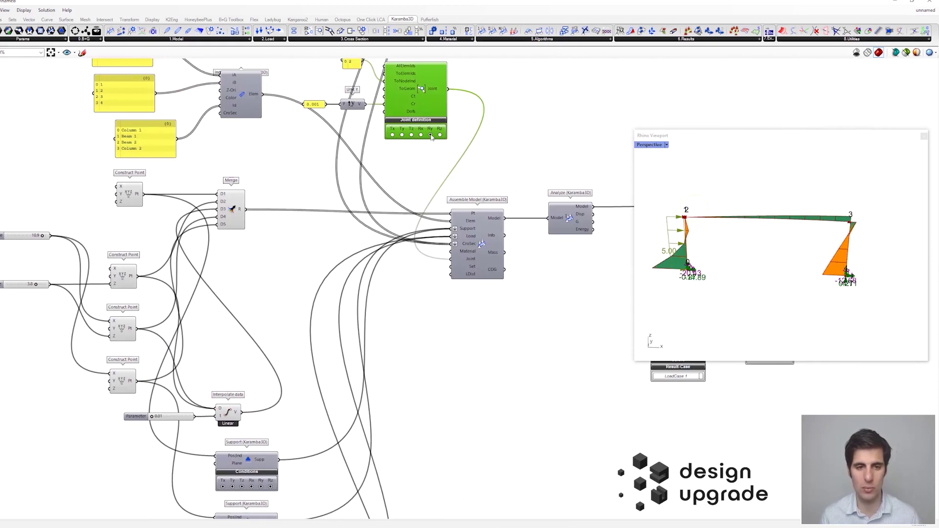
left_click(431, 136)
right_click_drag(542, 175, 399, 189)
right_click_drag(537, 191, 437, 190)
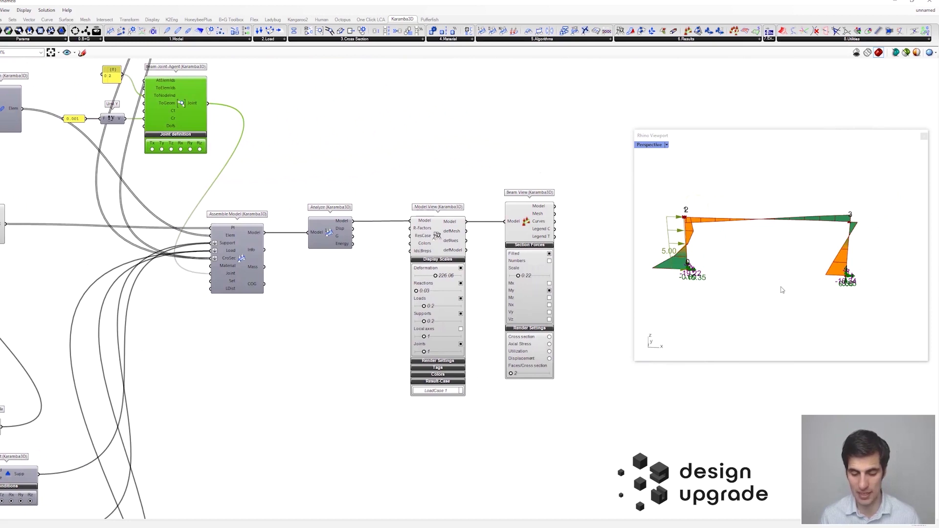
Switch Ry back on in the joint definition to compare the frame with the hinge at node 2
right_click_drag(393, 154, 548, 227)
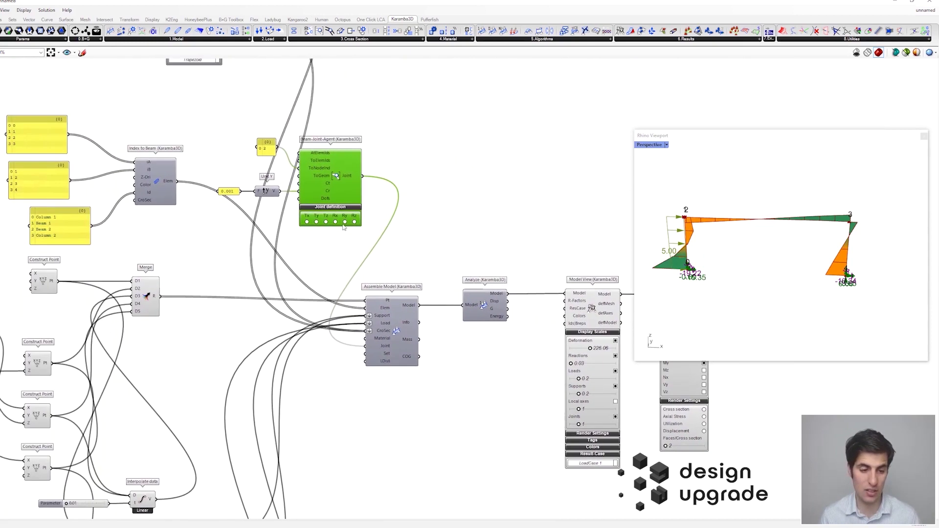
left_click(346, 223)
scroll(253, 162, "up", 3)
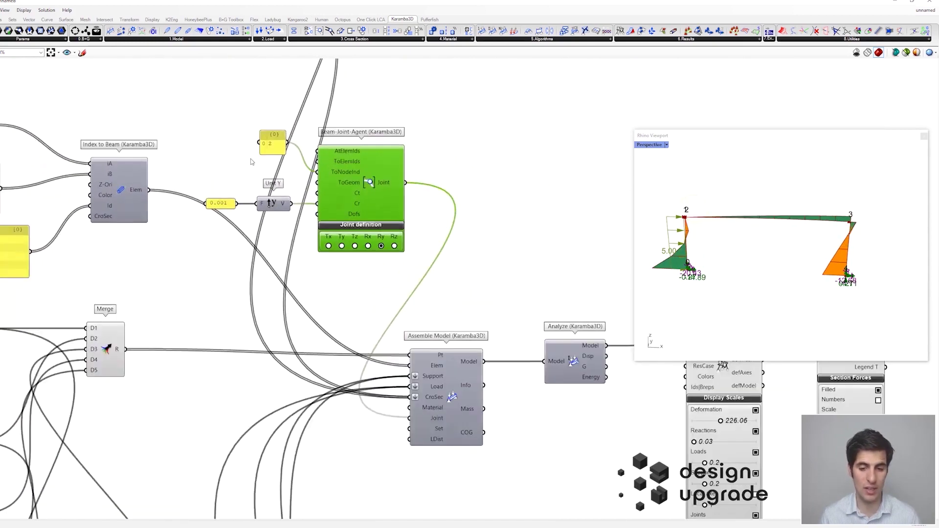
left_click(277, 150)
double_click(278, 150)
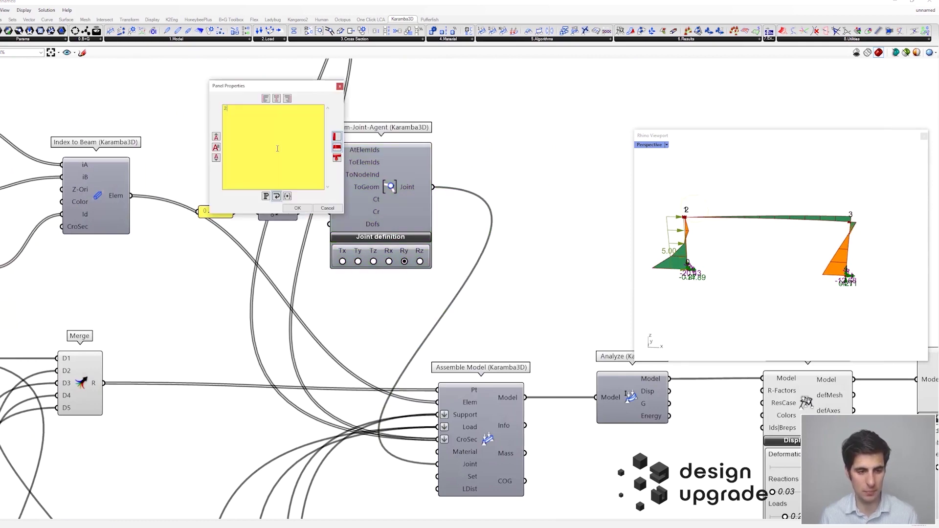
left_click(327, 208)
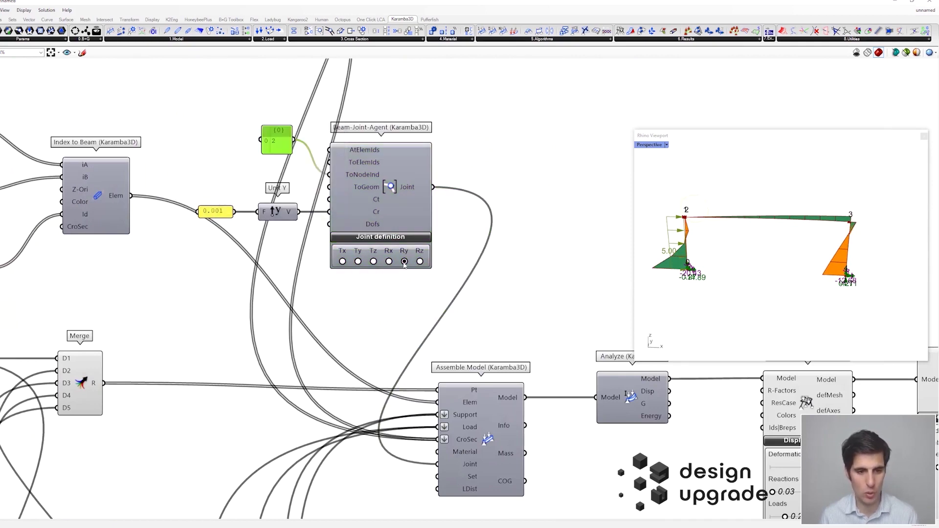
Turn the Ry hinge off again in the joint definition and inspect the moments of the rigid frame
left_click(404, 262)
right_click_drag(712, 253, 703, 257)
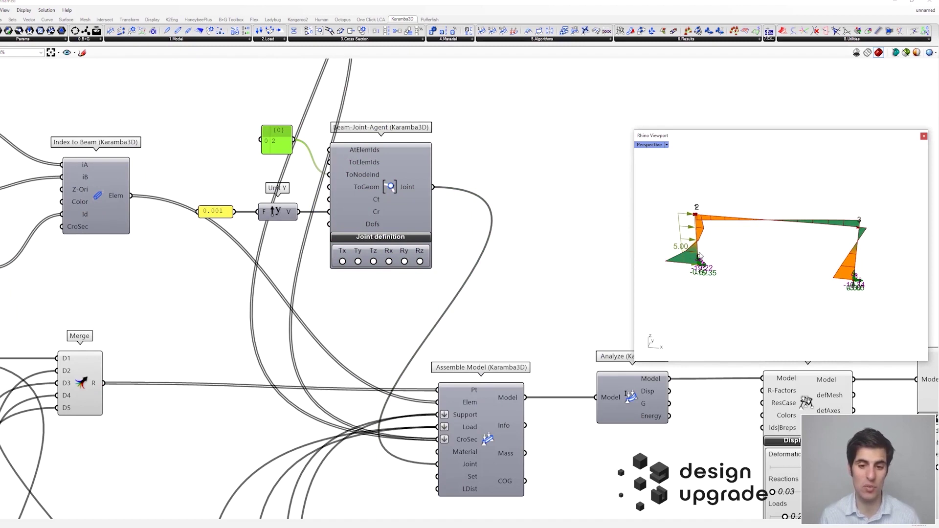
Set the Height of the Column 1 and Column 2 cross section to 16 cm
scroll(434, 207, "down", 6)
right_click_drag(373, 125, 442, 253)
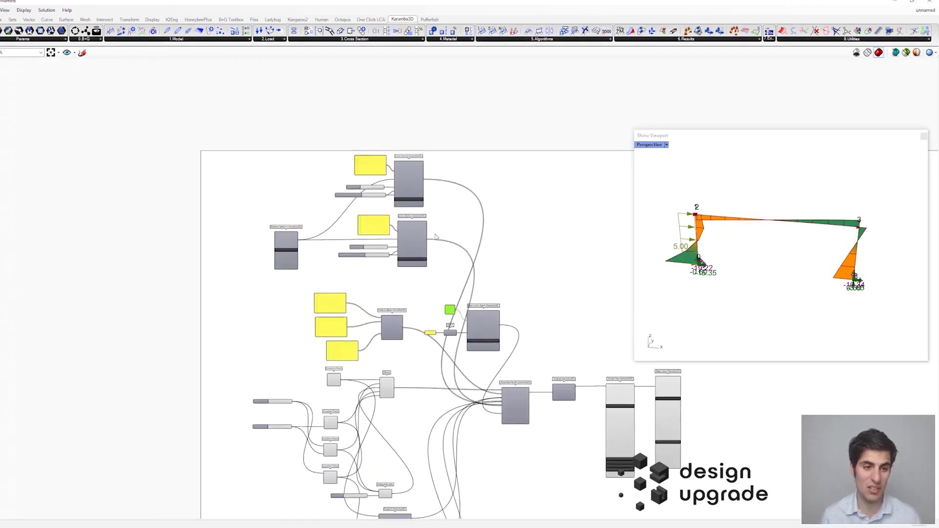
scroll(371, 221, "up", 4)
scroll(361, 200, "up", 1)
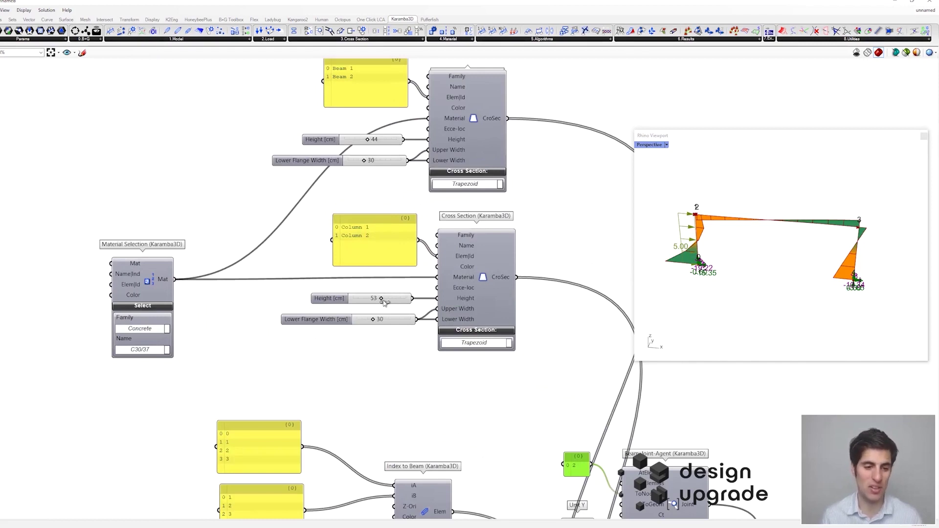
left_click_drag(381, 298, 363, 300)
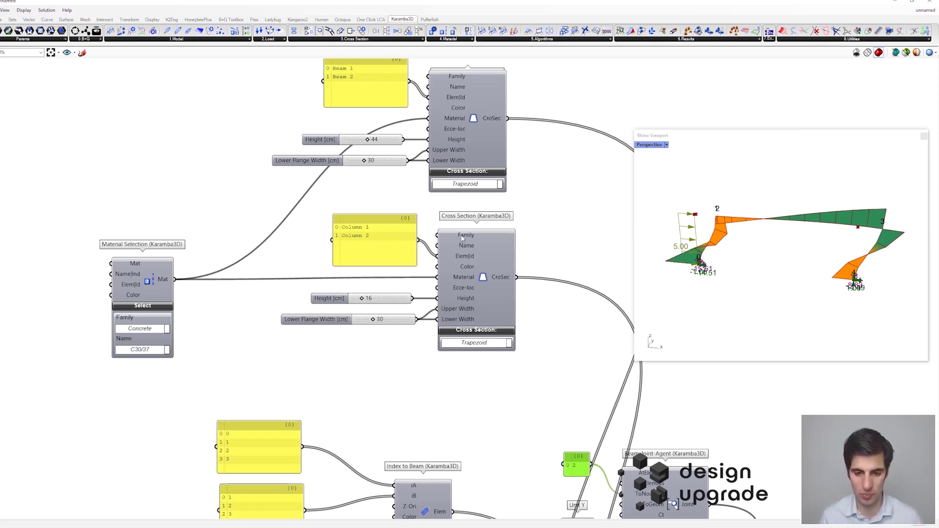
Activate Ry in the Beam-Joint-Agent to hinge node 2 of the frame with the slender columns
scroll(461, 238, "down", 2)
right_click_drag(504, 278, 384, 37)
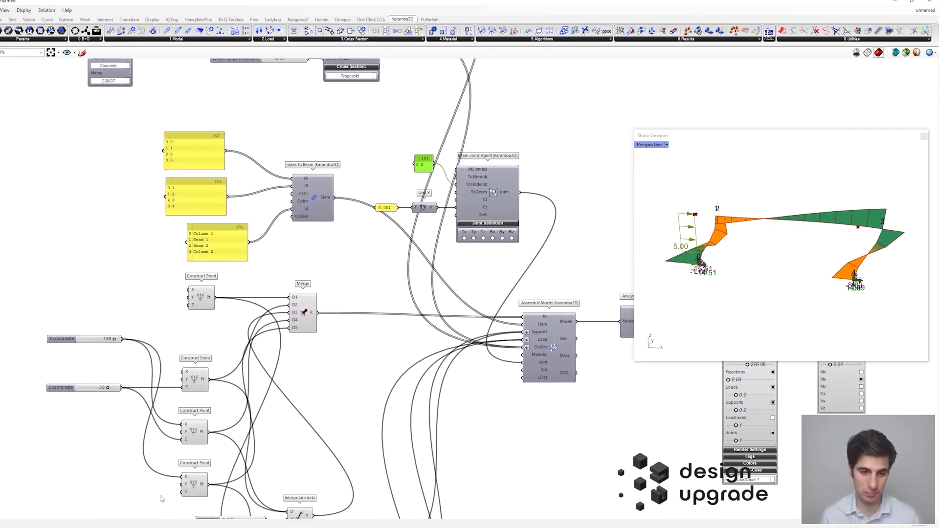
scroll(484, 234, "up", 2)
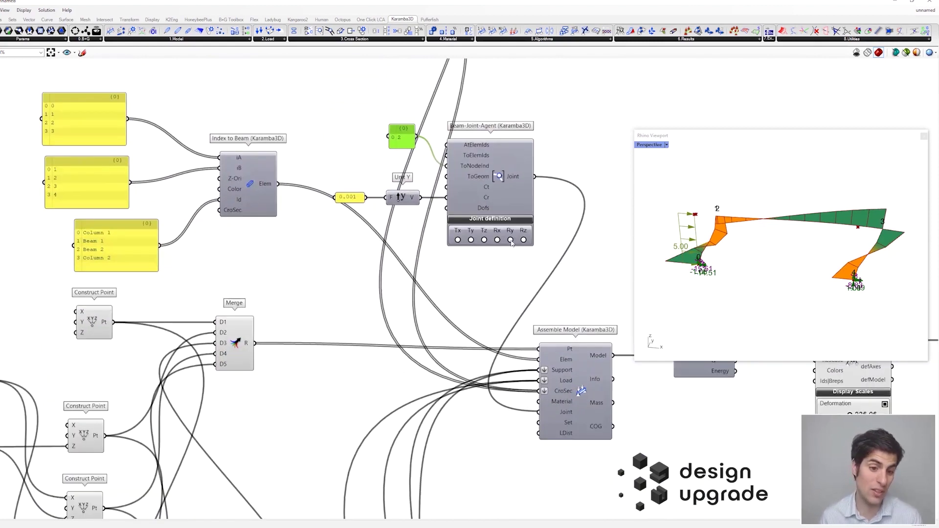
left_click(511, 240)
Extend the joint's node index list with node 3 and inspect the frame with hinges at both beam ends
double_click(402, 138)
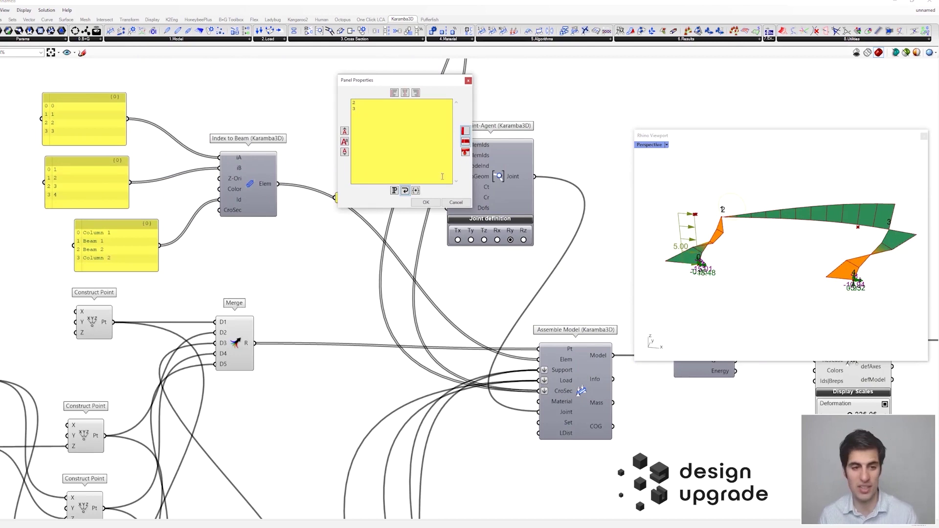
left_click(427, 203)
scroll(806, 273, "down", 2)
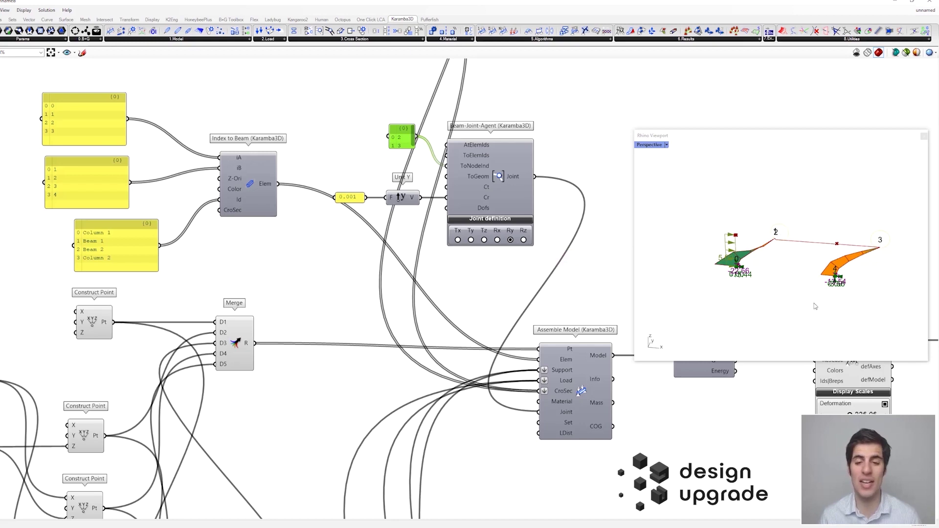
Reduce the joint's node index list to node 2 only and view the frame from another angle
double_click(401, 141)
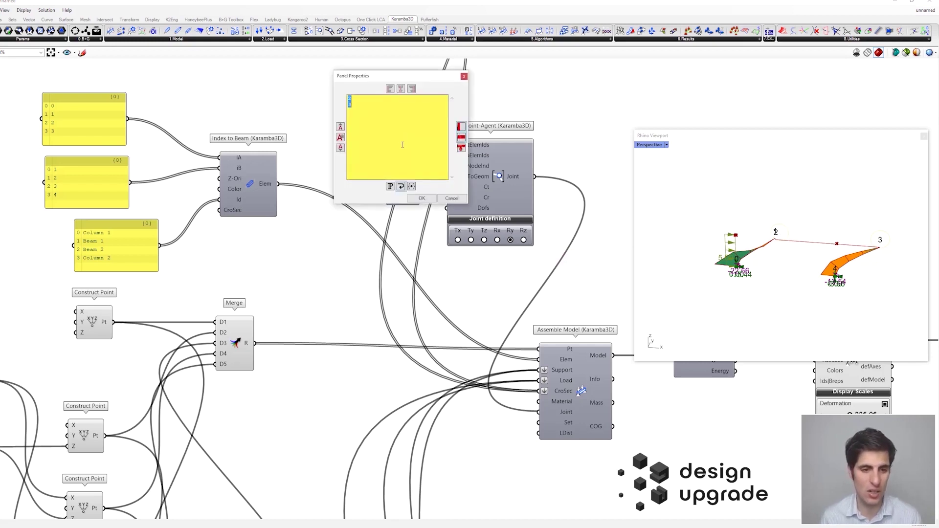
left_click(422, 199)
right_click_drag(792, 216, 789, 249)
Release the Ry rotation in the conditions of both Support components
scroll(493, 279, "down", 2)
scroll(494, 280, "down", 1)
right_click_drag(465, 313, 411, 135)
scroll(309, 416, "up", 2)
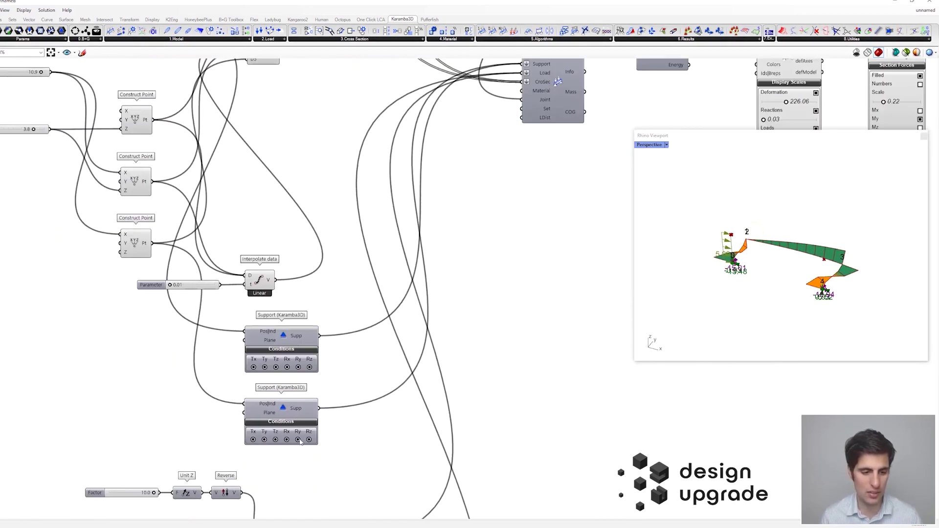
left_click(299, 440)
left_click(299, 368)
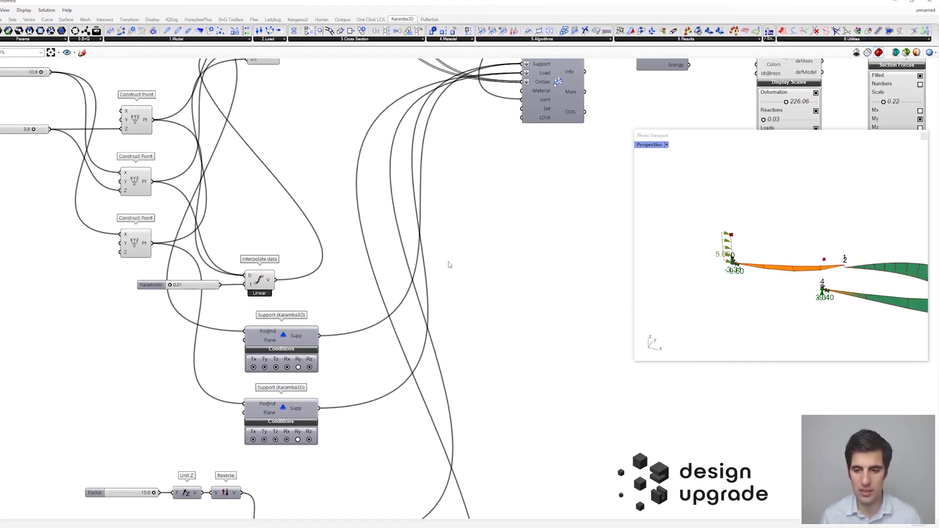
Reduce the Deformation display scale in the Model View to 36.4
scroll(471, 243, "down", 3)
right_click_drag(505, 209, 391, 273)
scroll(512, 209, "up", 4)
left_click_drag(582, 233, 558, 231)
Deactivate Ry in the Beam-Joint-Agent to make node 2 rigid in the frame with pinned supports
scroll(635, 221, "down", 1)
right_click_drag(437, 136, 546, 281)
scroll(420, 235, "up", 2)
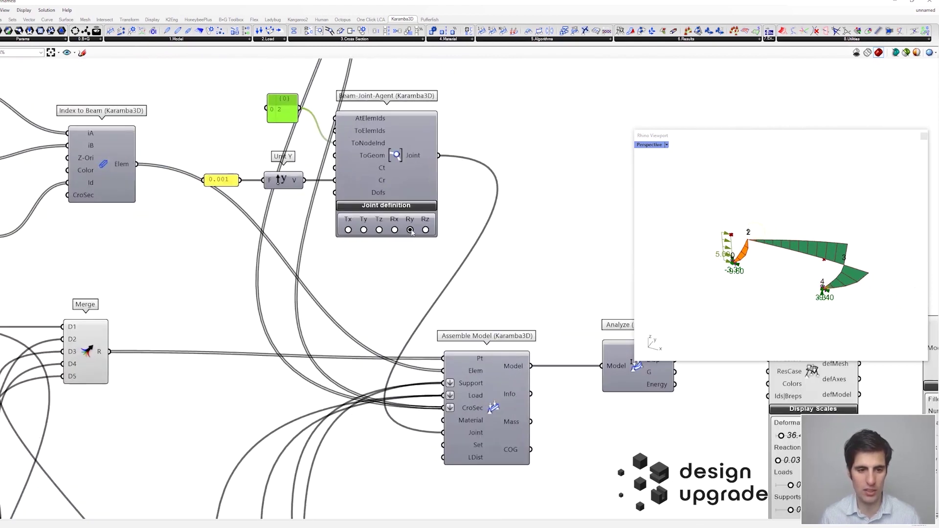
left_click(410, 230)
Replace the My diagram in the Beam View section forces with Vz and, after viewing it, with Nx
right_click_drag(515, 216, 62, 74)
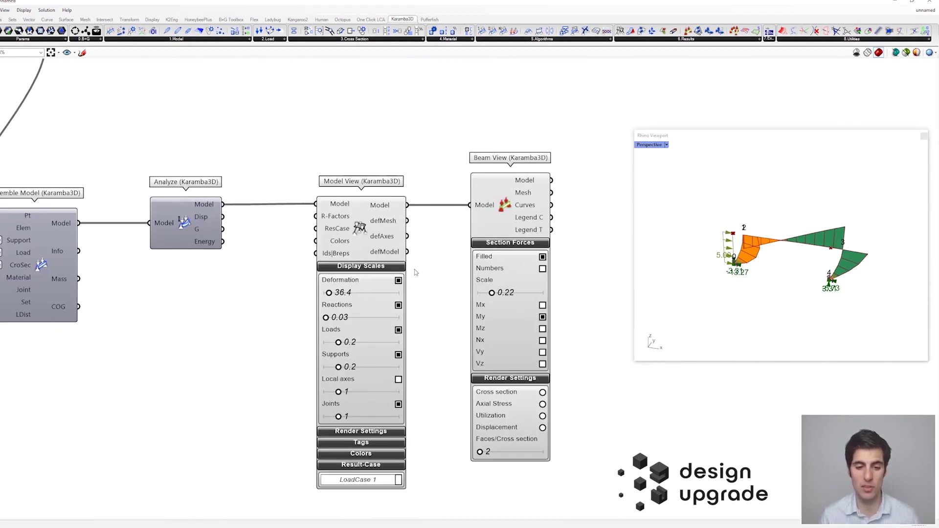
left_click(543, 317)
left_click(543, 364)
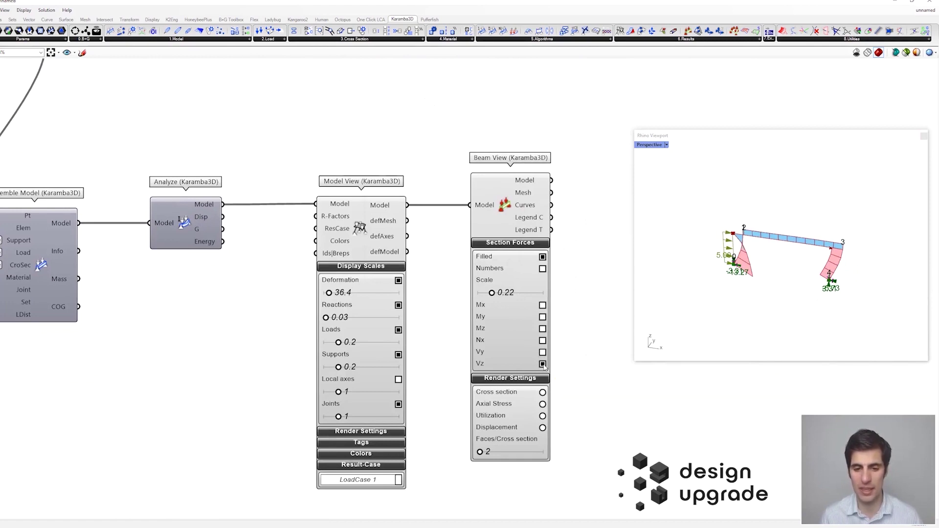
left_click(543, 364)
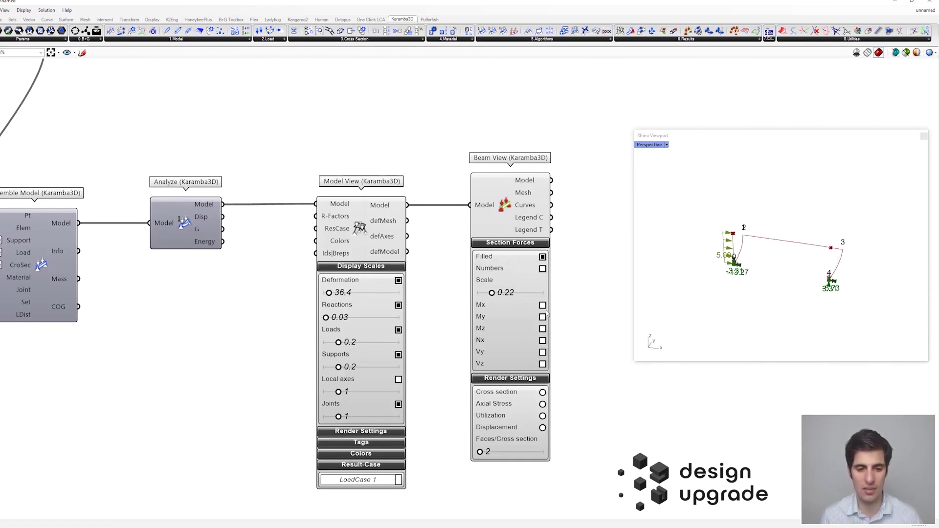
left_click(543, 340)
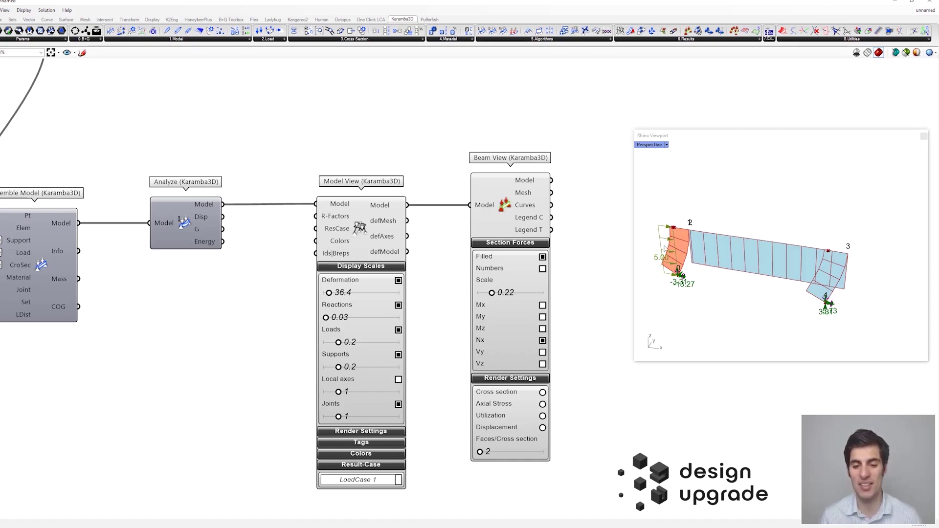
Examine the Nx axial force diagram along the columns and the beam at close and wide range
scroll(660, 294, "up", 1)
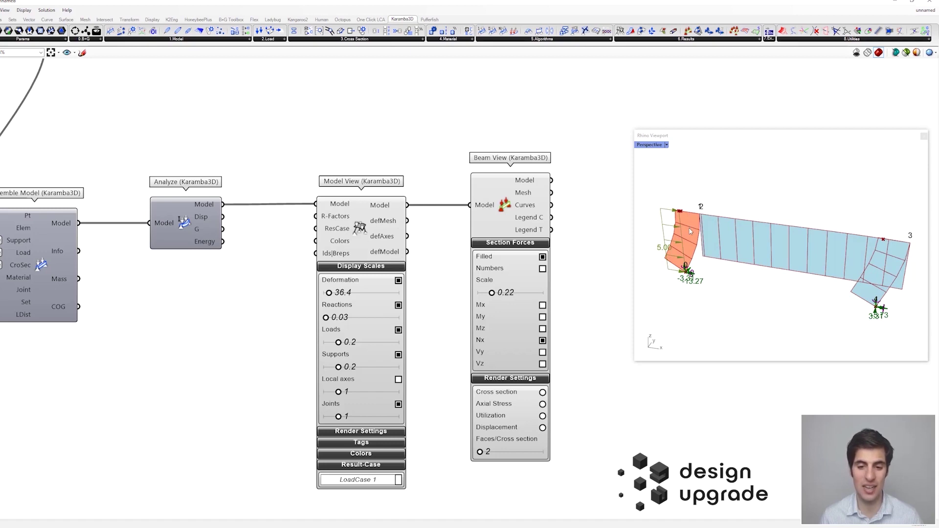
scroll(724, 216, "down", 1)
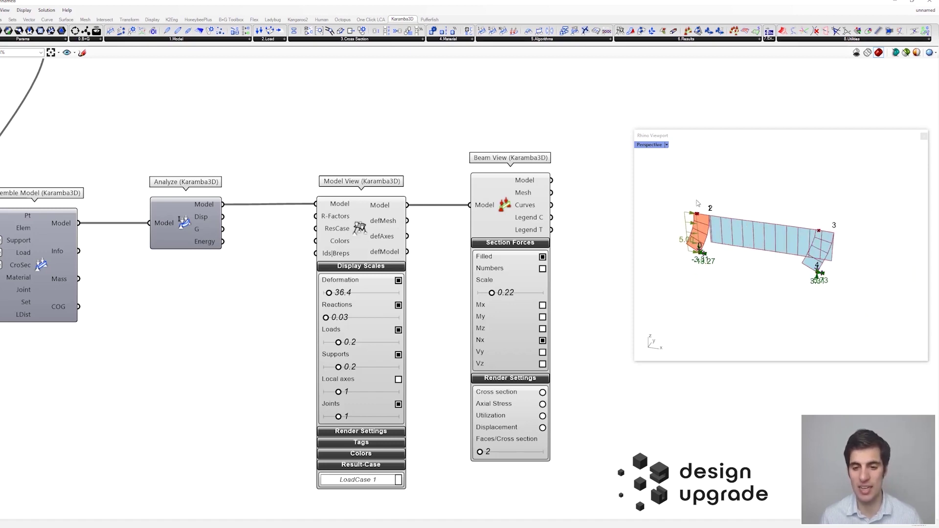
scroll(706, 315, "up", 2)
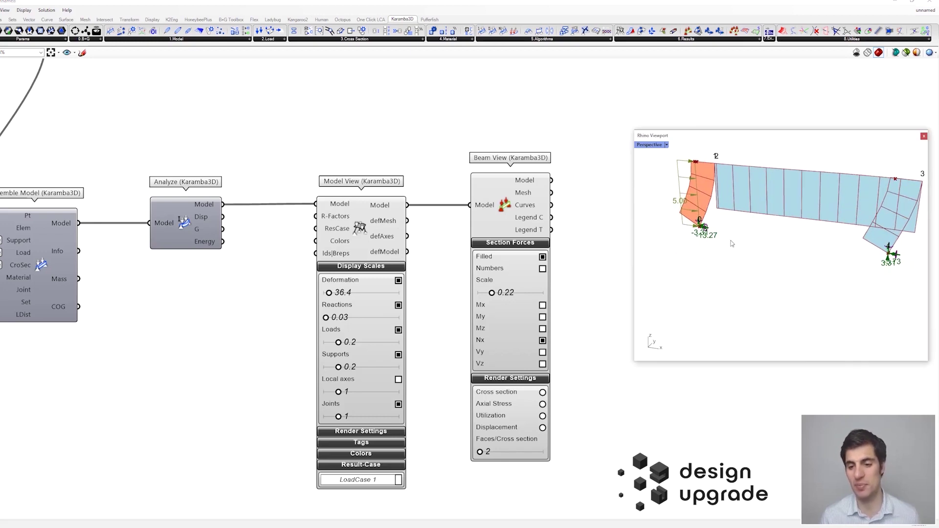
scroll(753, 283, "down", 2)
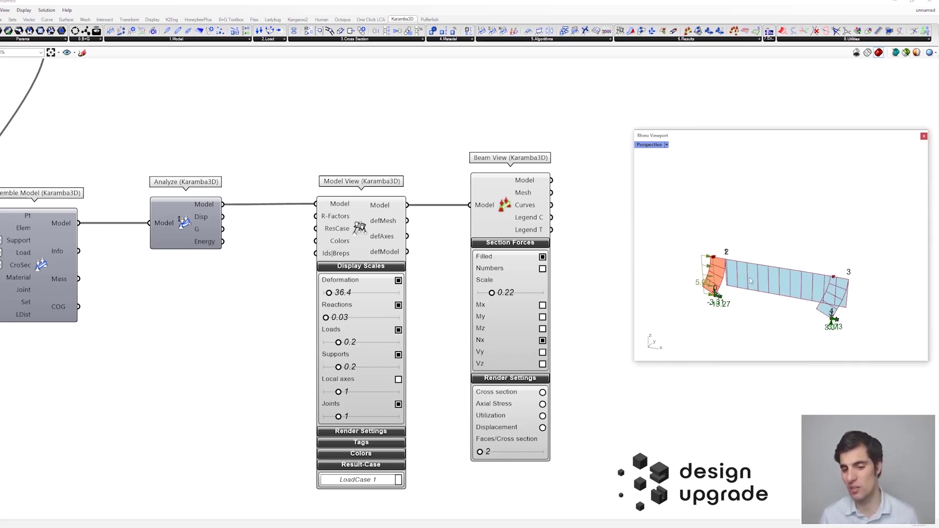
scroll(733, 264, "down", 1)
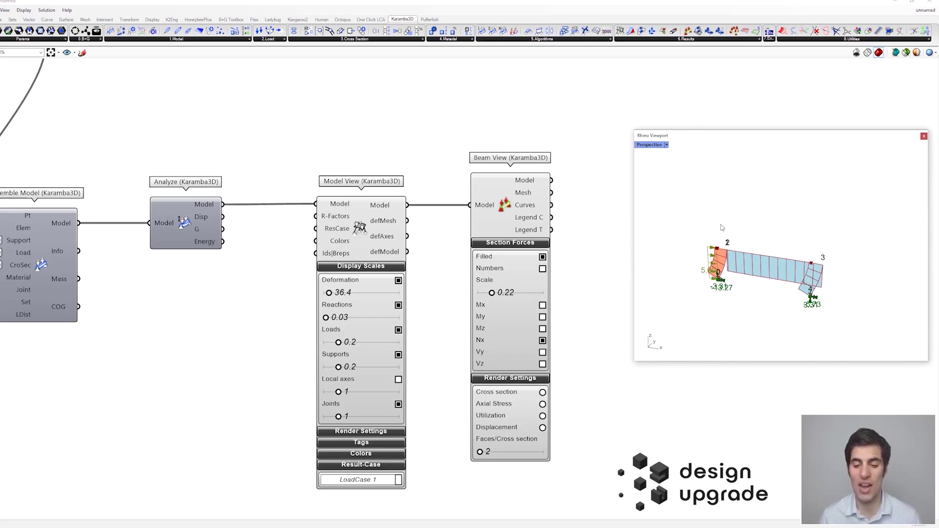
scroll(792, 308, "up", 3)
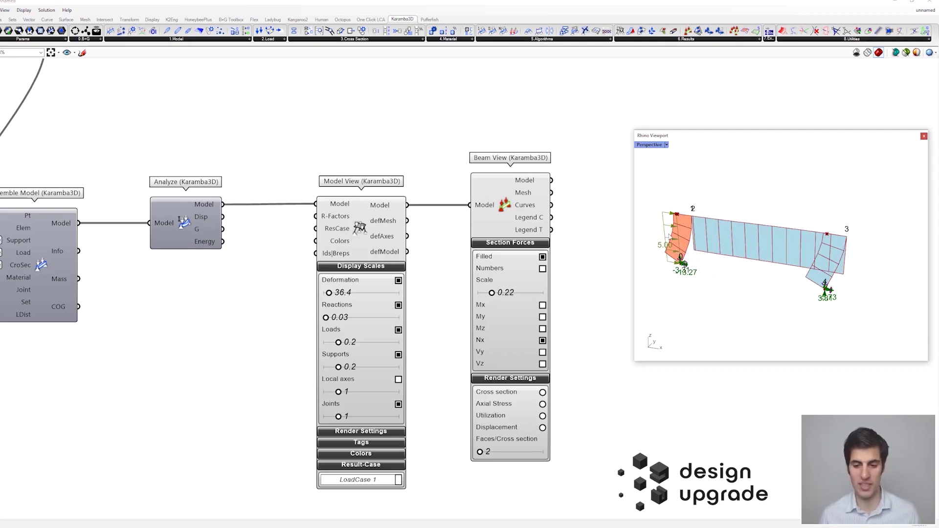
scroll(669, 235, "down", 5)
right_click_drag(700, 239, 743, 240)
scroll(693, 226, "up", 2)
scroll(693, 229, "down", 1)
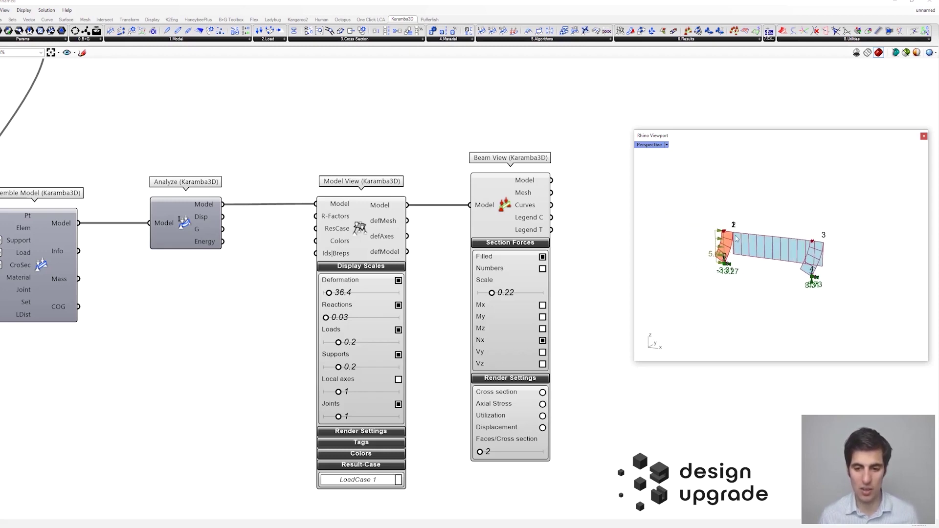